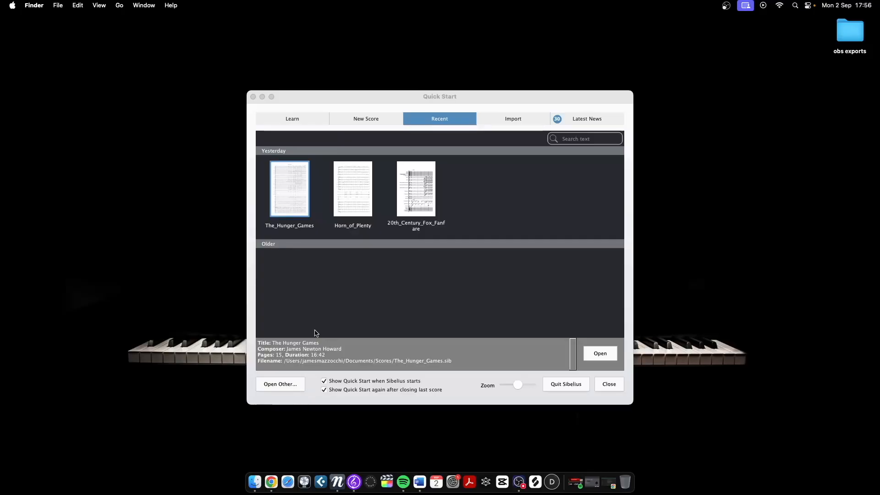
- Create a new score from the Blank template in Quick Start and maximize its window
left_click(301, 152)
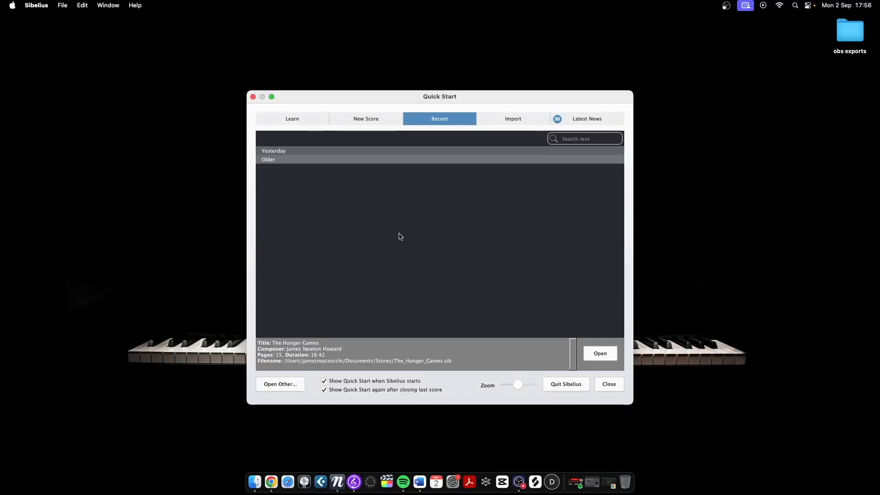
left_click(376, 118)
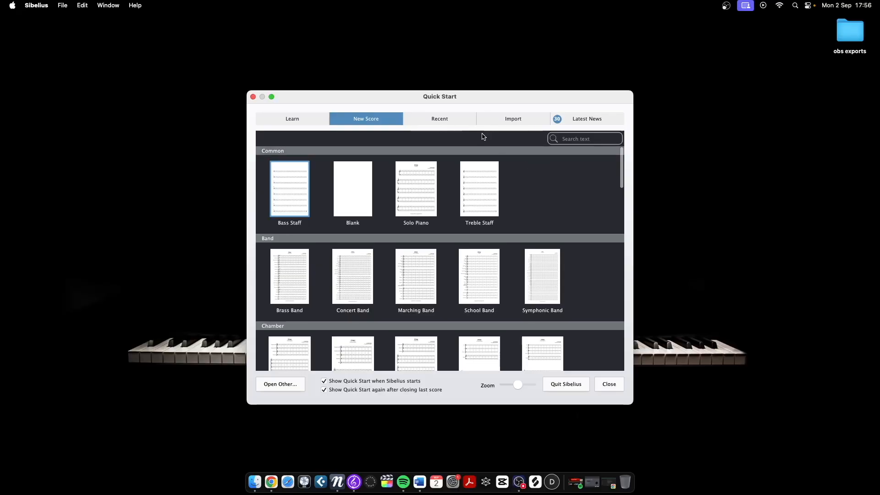
left_click_drag(360, 98, 356, 93)
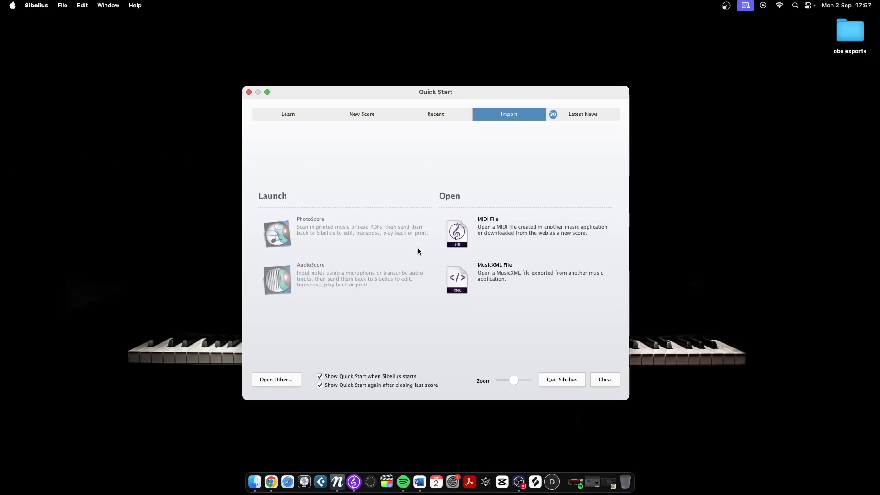
left_click(347, 113)
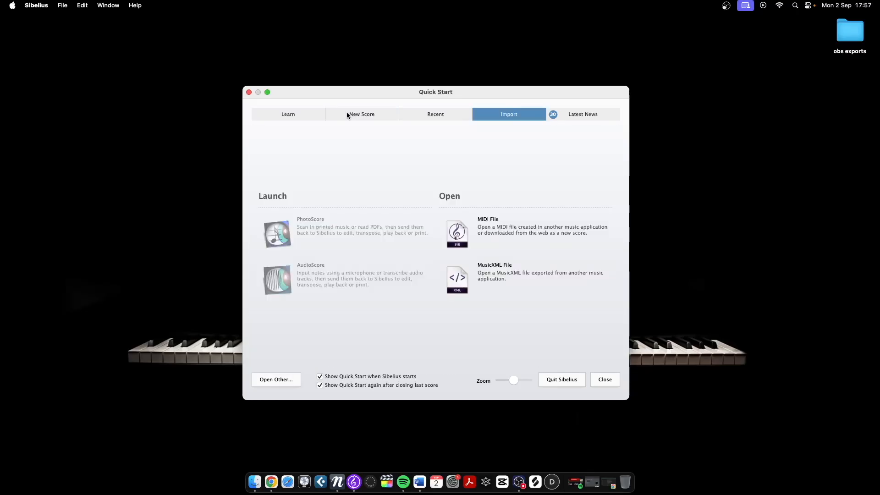
left_click(347, 113)
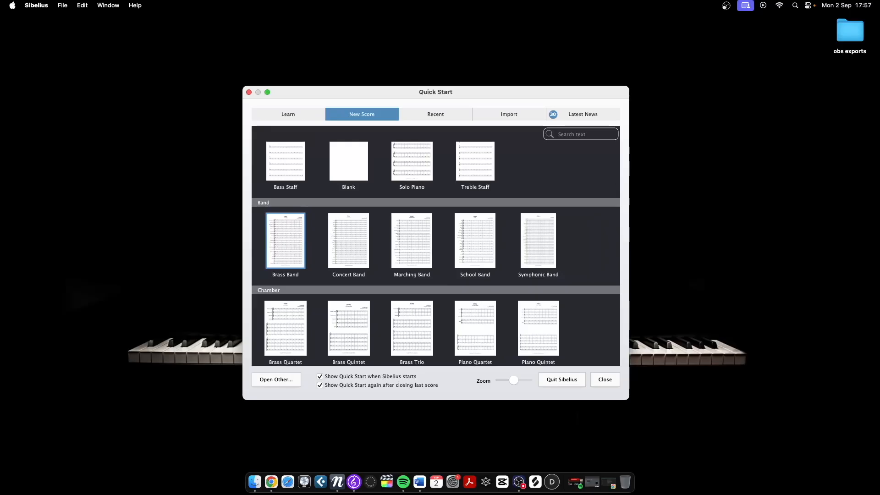
scroll(350, 161, "up", 1)
double_click(350, 162)
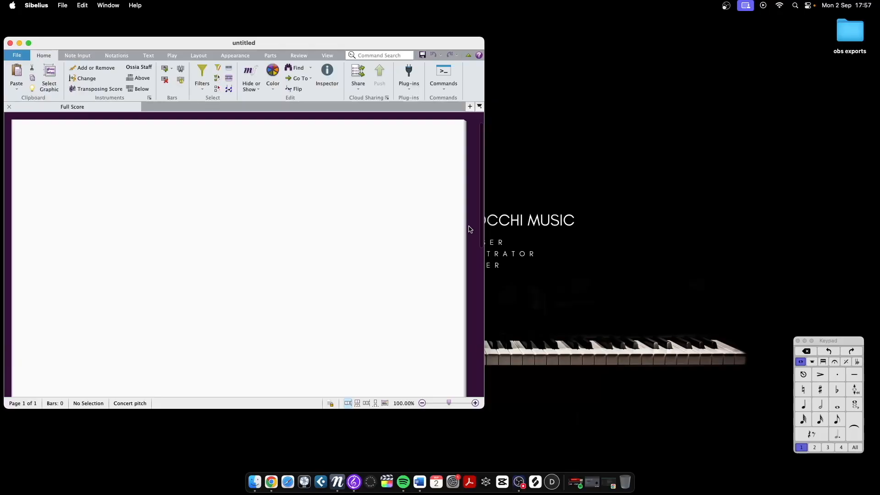
left_click_drag(161, 41, 315, 44)
double_click(314, 44)
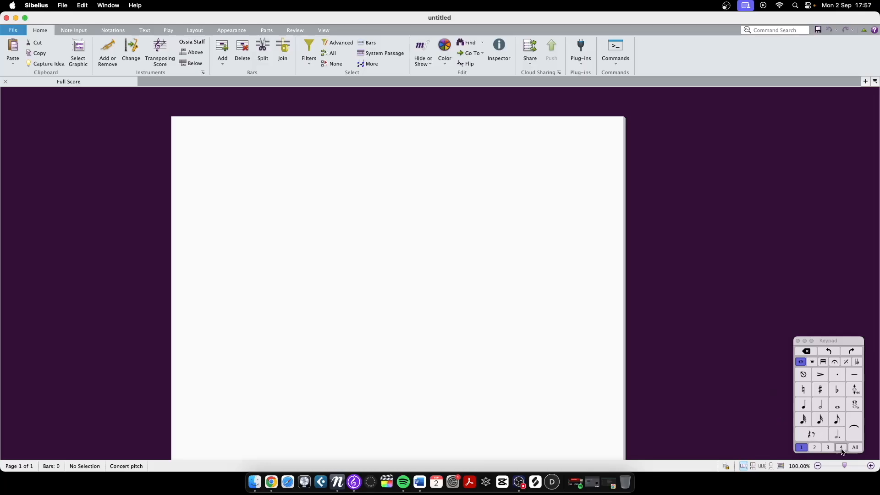
- Enlarge the Keypad window and place it beside the right edge of the blank page
left_click_drag(845, 345, 332, 110)
left_click_drag(348, 218, 445, 363)
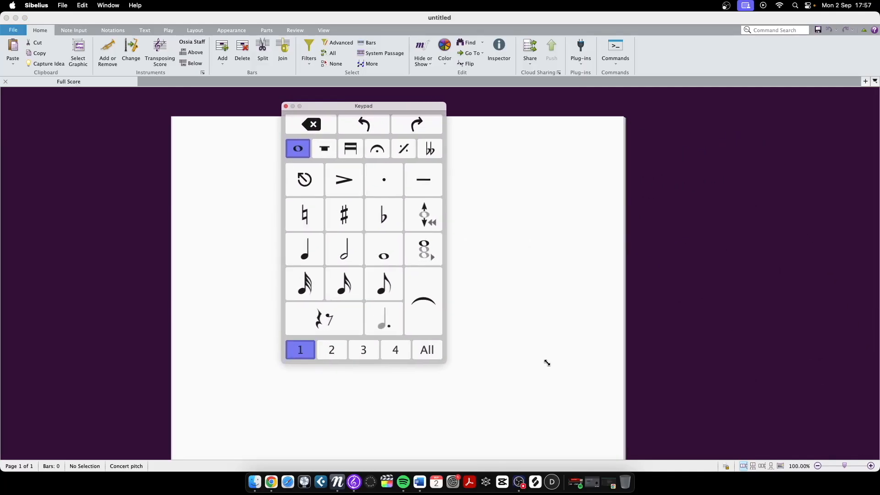
left_click_drag(321, 106, 549, 114)
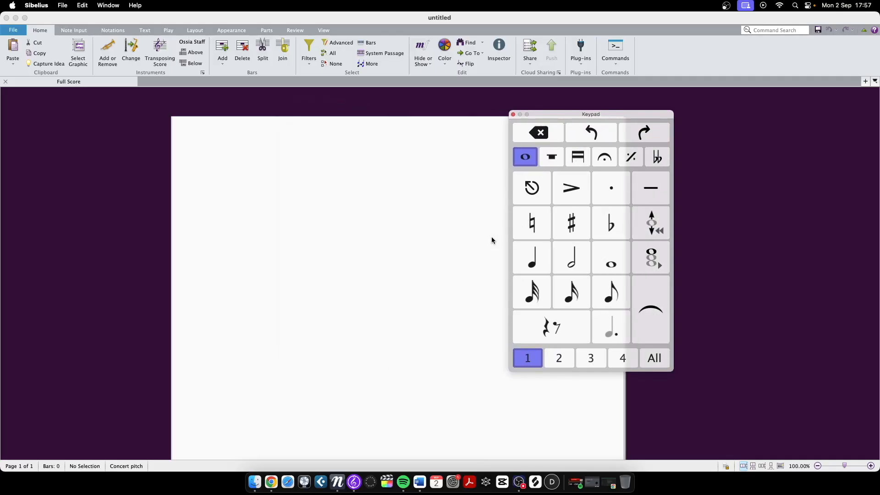
left_click_drag(562, 114, 579, 119)
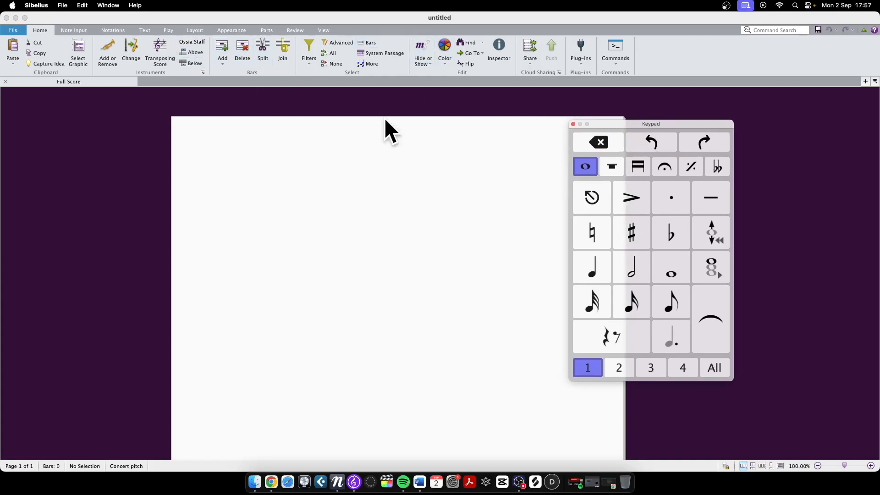
left_click_drag(613, 124, 668, 122)
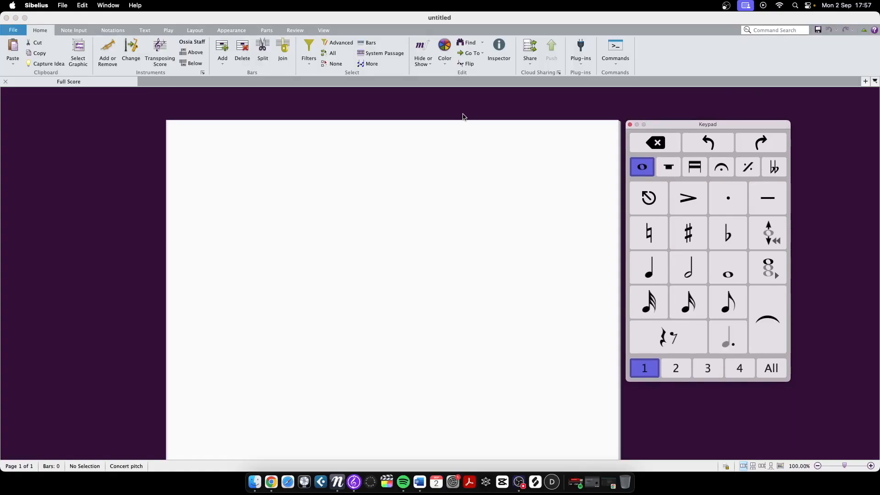
mouse_move(295, 147)
left_mouse_down()
mouse_move(262, 179)
mouse_move(279, 155)
left_mouse_up()
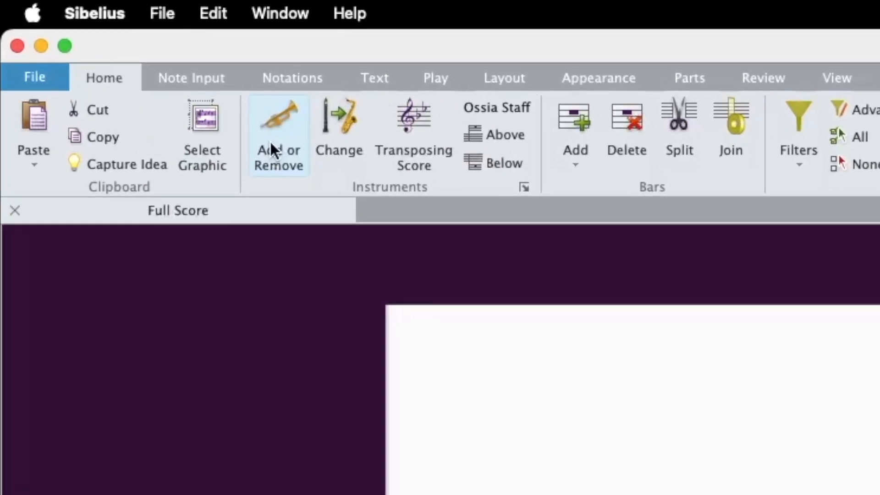
- Open the Add or Remove Instruments dialog and enlarge it
left_click(138, 72)
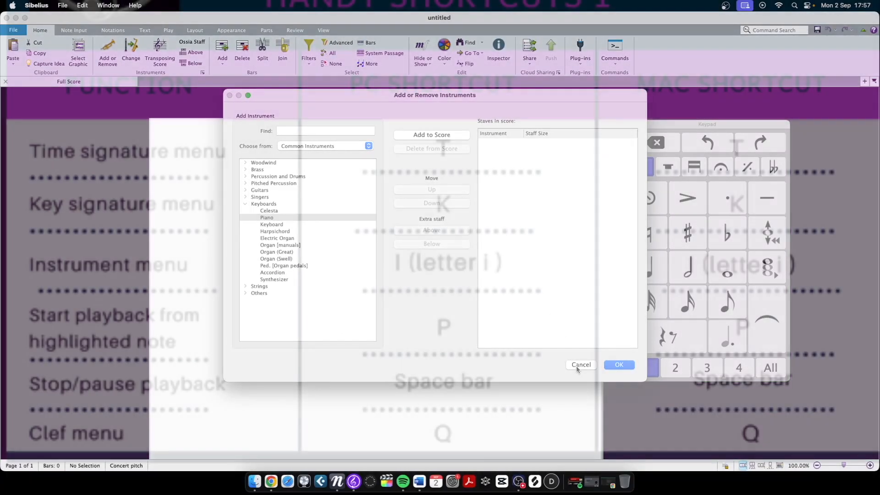
left_click(580, 365)
key("i")
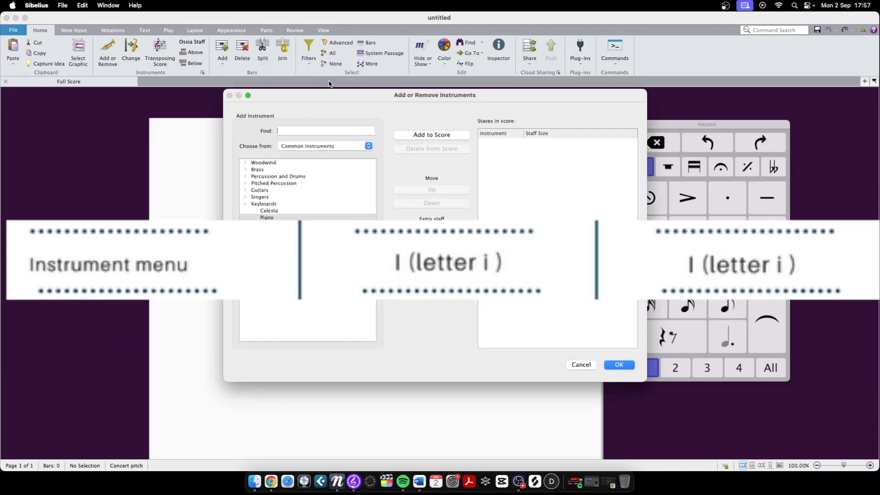
left_click_drag(596, 339, 695, 409)
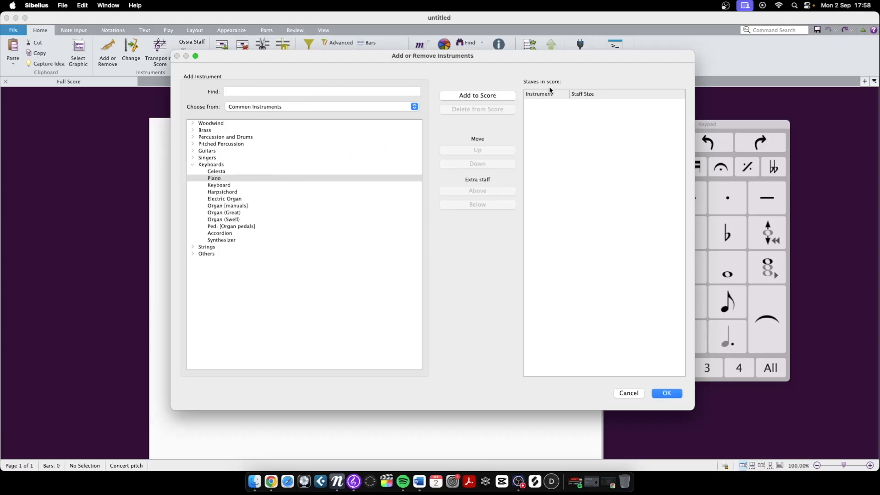
left_click_drag(228, 123, 392, 356)
left_click(392, 356)
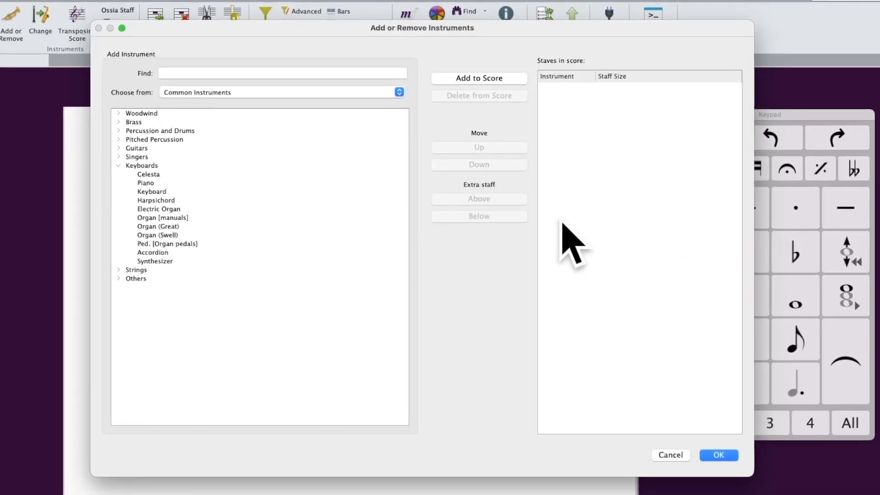
- Add a Piano from the Keyboards family to the score, and delete both of its staves again
left_click(140, 183)
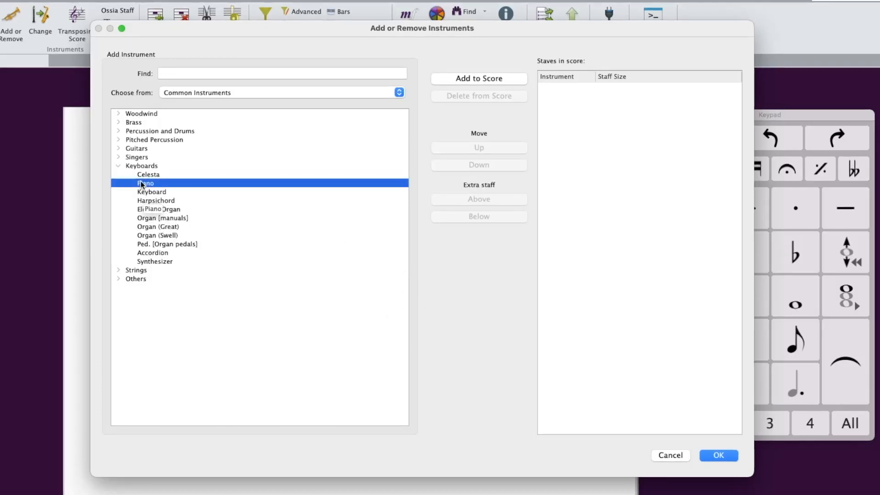
double_click(439, 78)
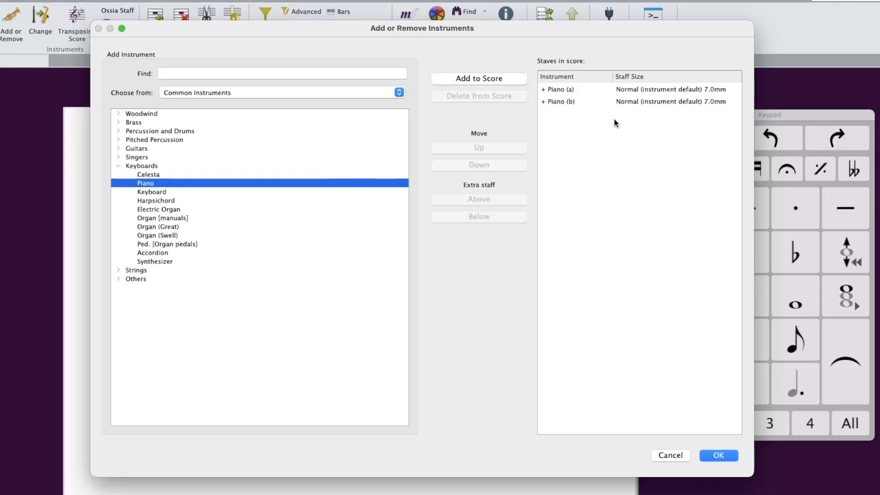
left_click(567, 101)
left_click(567, 90, "shift")
left_click(516, 98)
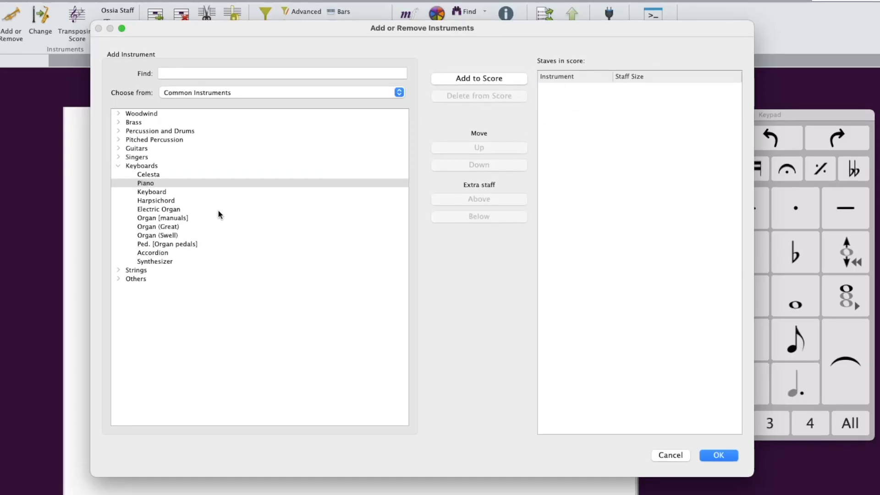
- Add the Piano with its two staves, Piano (a) and Piano (b), to the staves in the score
double_click(195, 184)
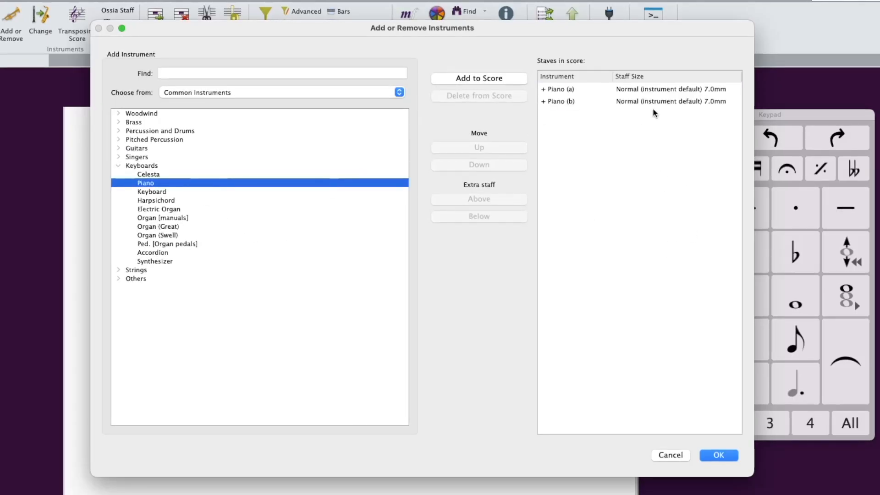
left_click(557, 88)
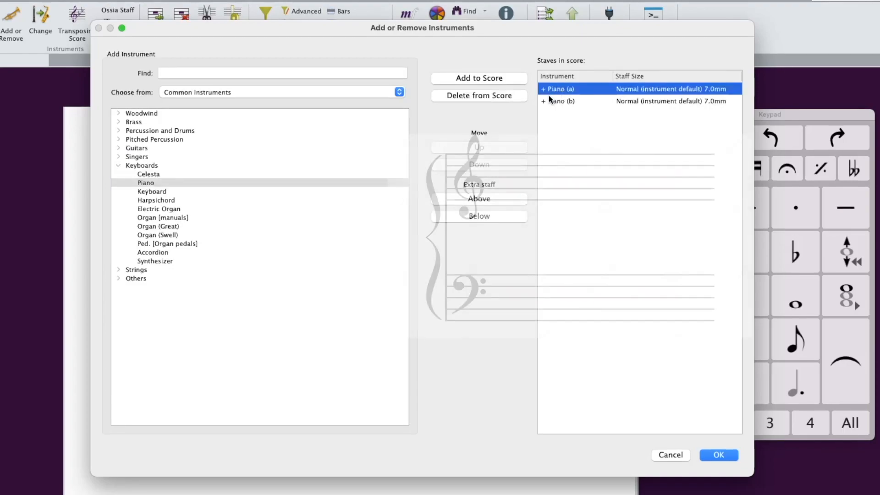
left_click(551, 99)
left_click(548, 90)
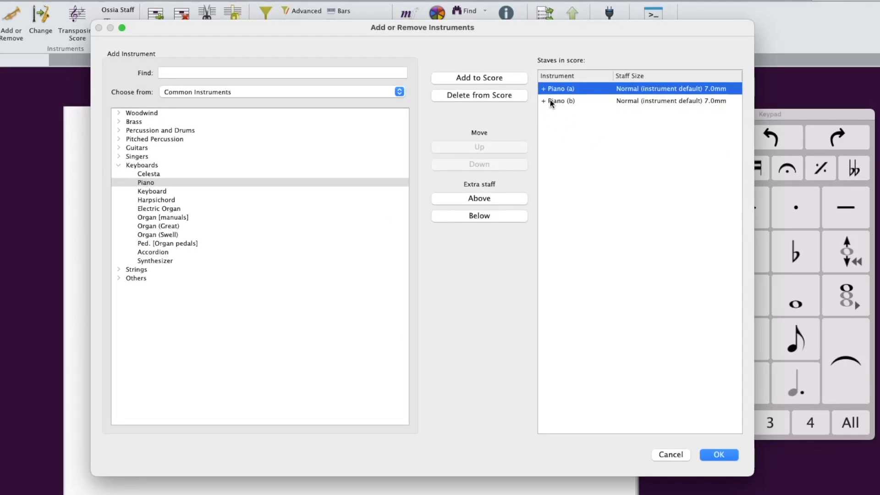
left_click(566, 102)
left_click(562, 91)
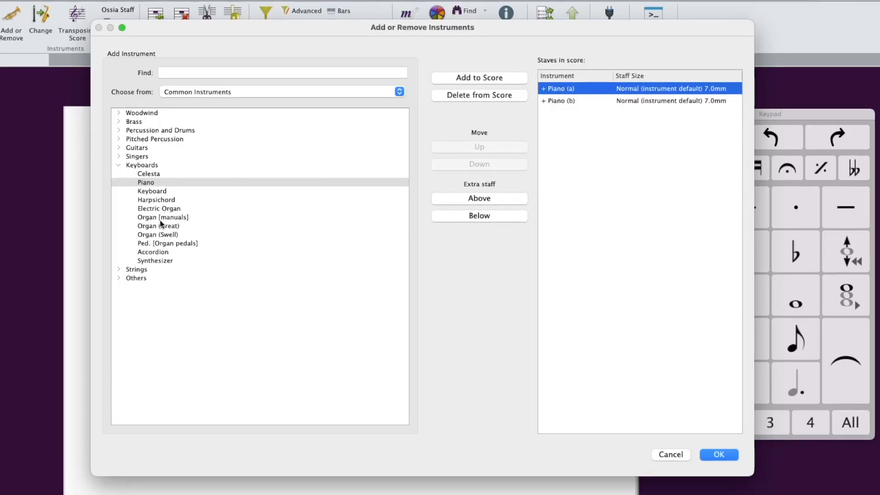
- Add Violin 1, Violin 2, Viola, Violoncello and Contrabass from the Strings family to the staves in the score
left_click(112, 174)
left_click(118, 165)
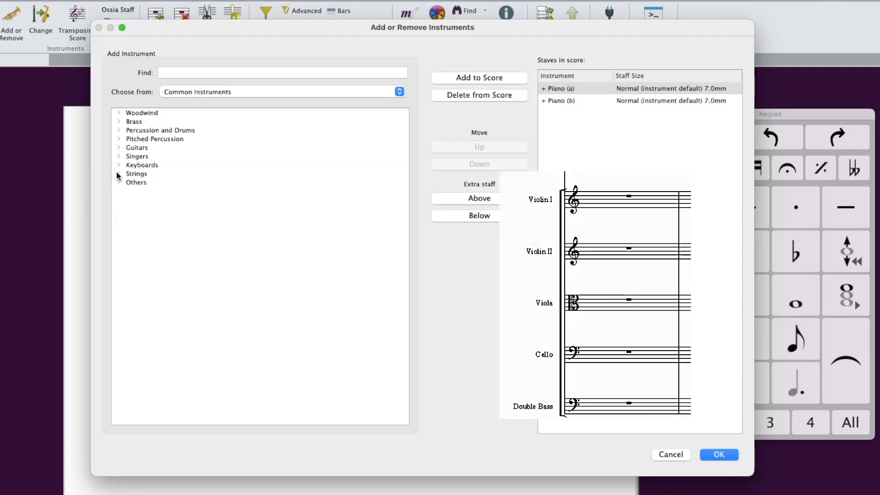
left_click(119, 174)
double_click(149, 226)
double_click(149, 234)
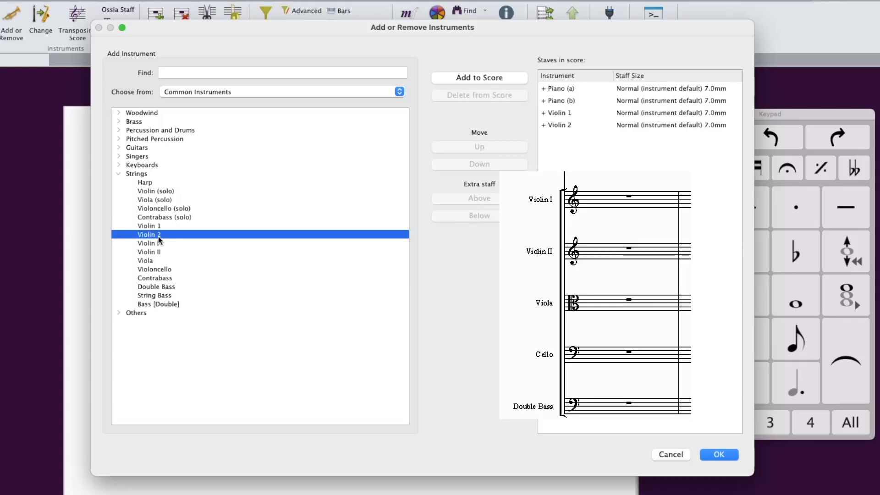
double_click(145, 260)
double_click(155, 269)
double_click(155, 278)
- Move Violin 1 up one place in the list of staves and back down again
left_click(539, 124)
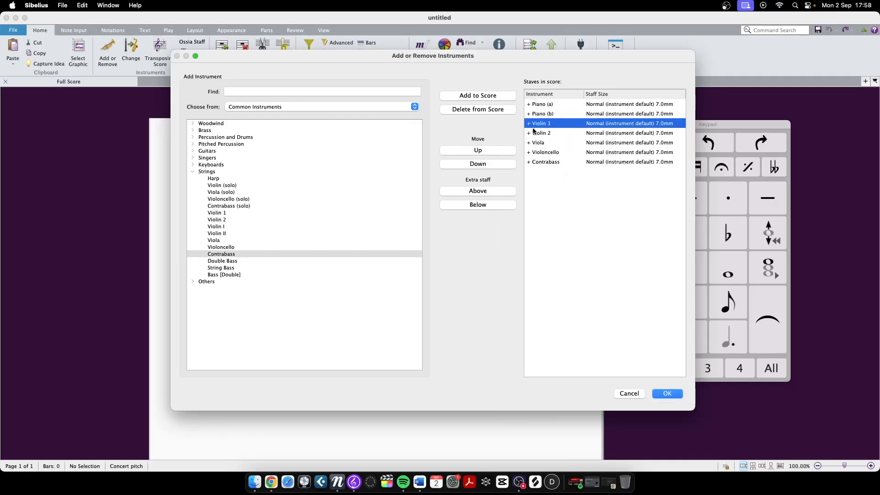
left_click(478, 151)
left_click(484, 164)
- Delete the string staves from Violin 1 to Contrabass and apply the instrument list to the score
left_click(582, 162, "shift")
left_click(500, 110)
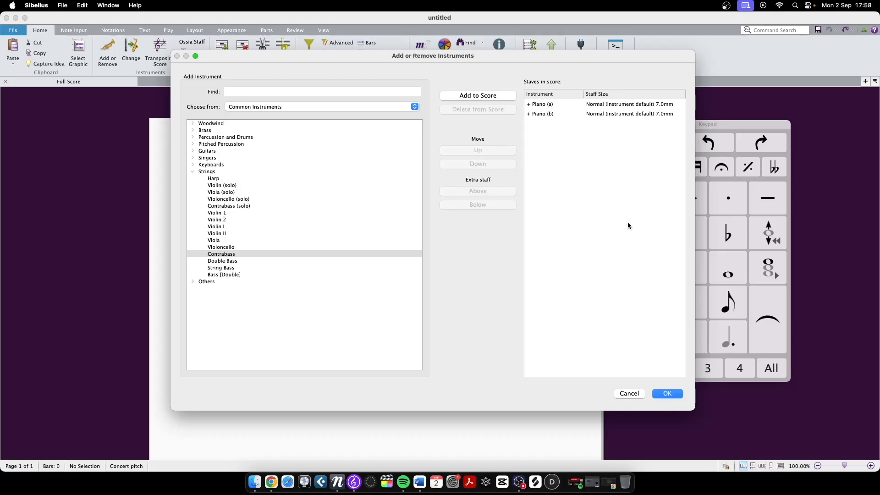
left_click(668, 393)
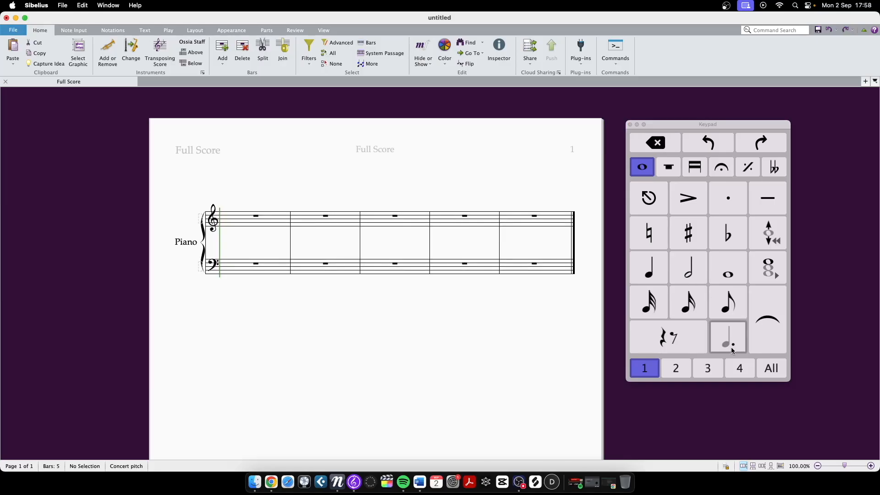
- Shrink the Keypad window beside the piano score
left_click_drag(790, 380, 718, 341)
left_click(462, 192)
left_click_drag(462, 190, 481, 172)
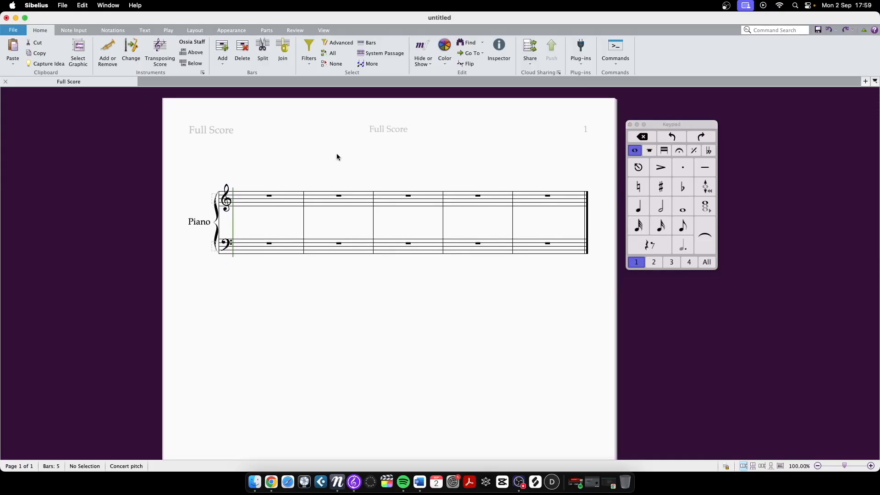
- Edit the centred header text above the piano staves, replacing the HEADERPARTNAME wildcard with TITLE
double_click(373, 133)
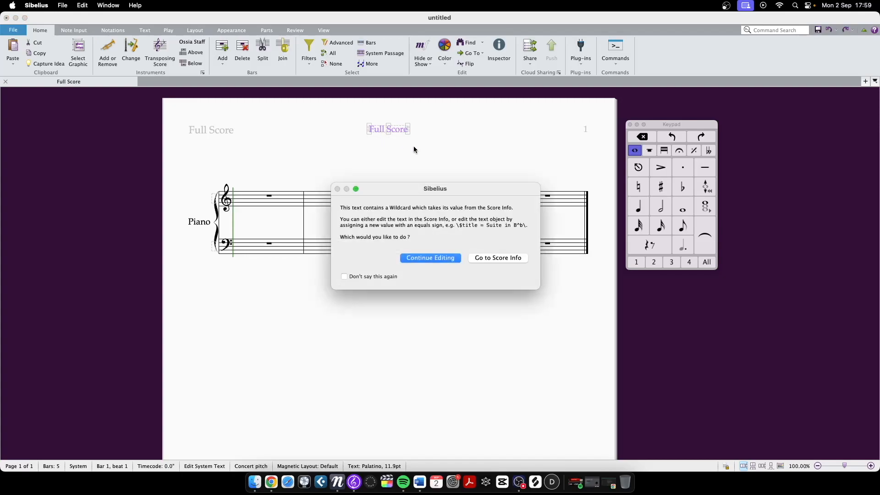
left_click(431, 258)
left_click_drag(435, 129, 345, 130)
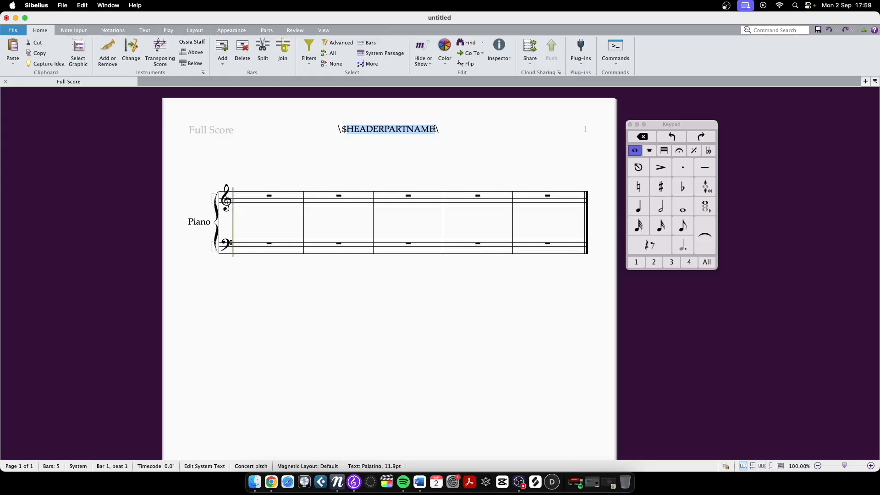
type("TITLE\\")
key("Return")
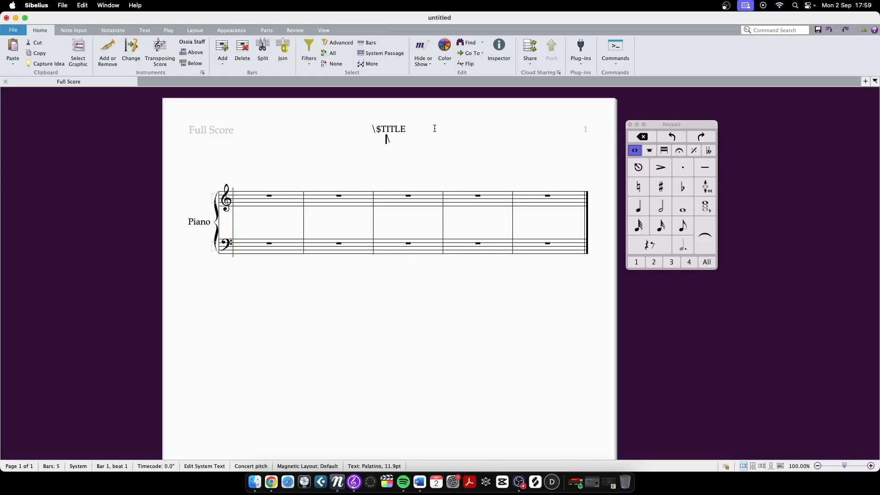
left_click(409, 156)
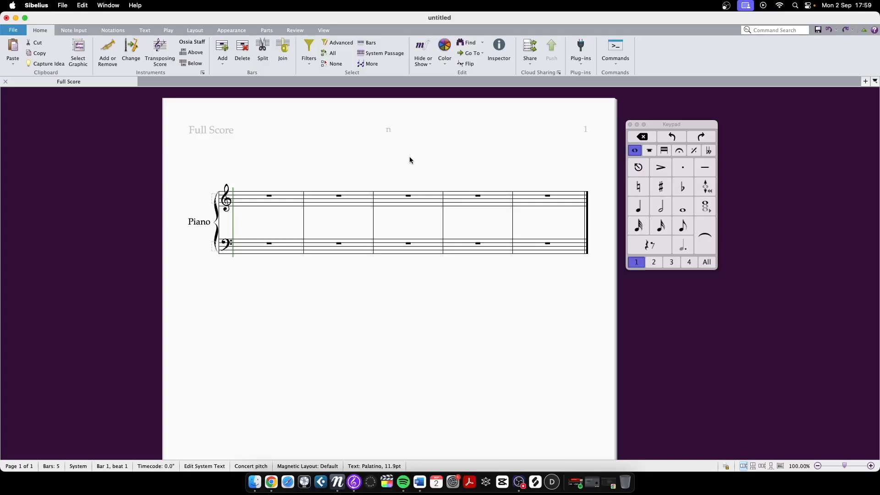
- Set the value of the header's TITLE wildcard to TITLE and select the finished text
double_click(389, 132)
left_click(443, 256)
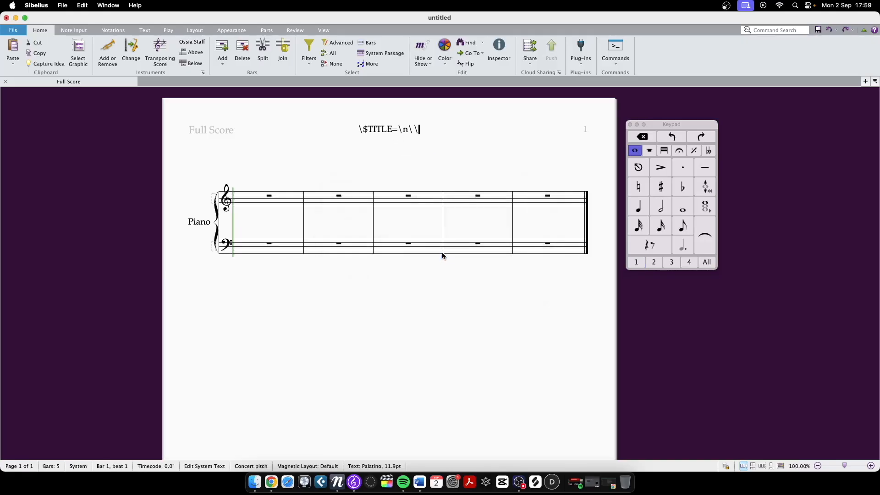
key("Left")
key("BackSpace")
key("BackSpace")
key("BackSpace")
type("TITLe")
key("BackSpace")
type("E")
key("Escape")
left_click(375, 130)
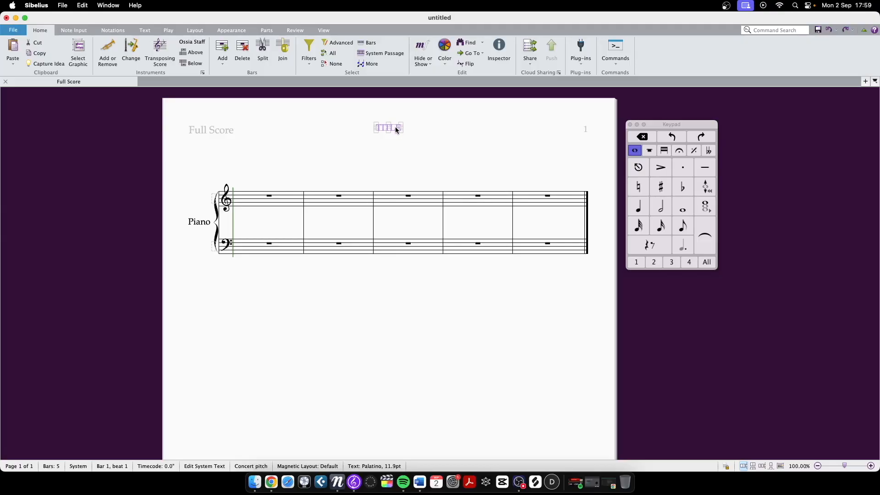
- Open the score information, enter the title text in the Title field, and return to the score
left_click(331, 139)
left_click_drag(367, 107, 380, 124)
left_click(392, 148)
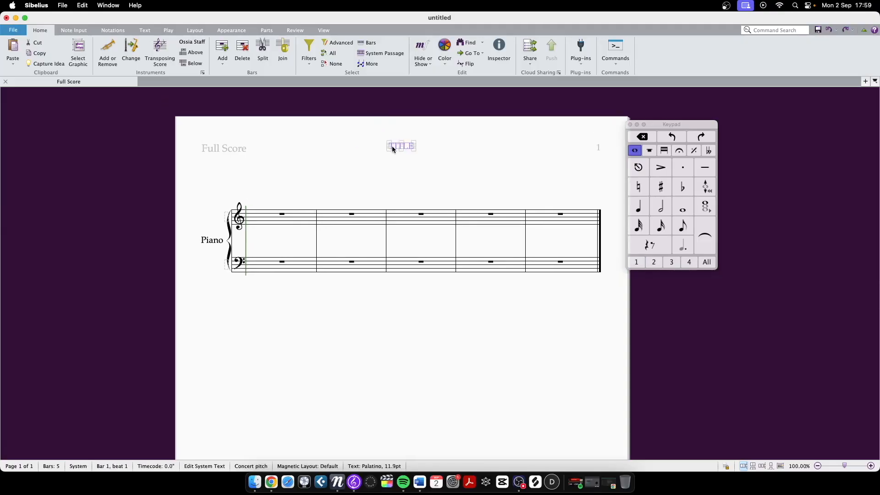
double_click(396, 145)
left_click(500, 258)
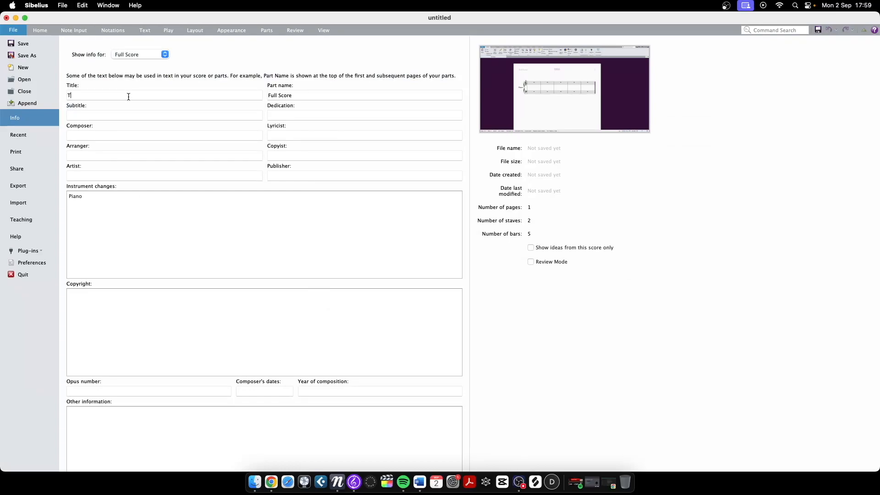
key("Tab")
key("Tab")
triple_click(94, 115)
type("x")
key("Escape")
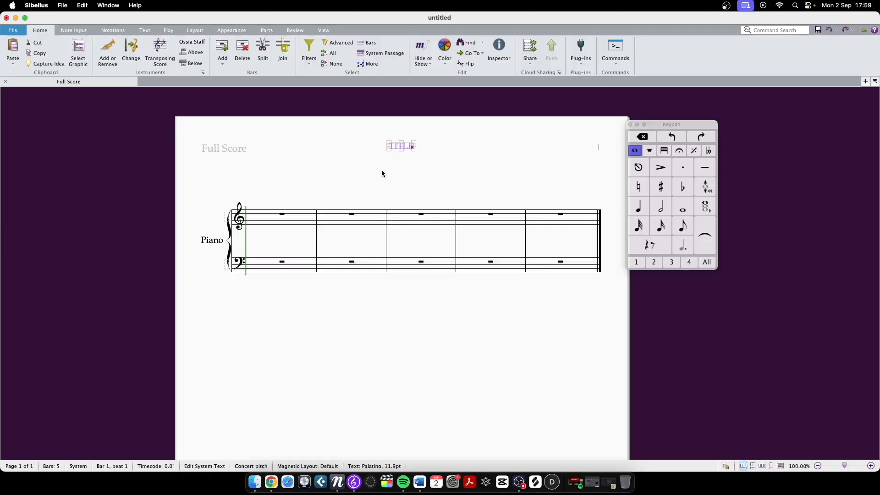
- Move the centred TITLE text down to sit slightly lower than the Full Score header text
left_click_drag(440, 179, 414, 176)
left_click_drag(389, 143, 418, 159)
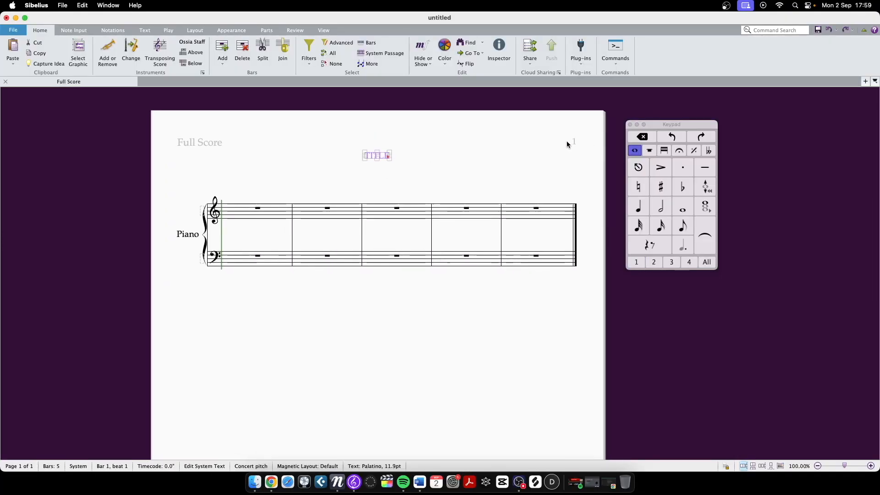
left_click_drag(577, 141, 574, 146)
left_click_drag(368, 161, 369, 152)
left_click_drag(239, 275, 240, 273)
left_click_drag(286, 204, 274, 164)
- Try selecting bar 1 across both piano staves, and clear the selection
left_click(231, 178)
left_click(222, 227)
key("Escape")
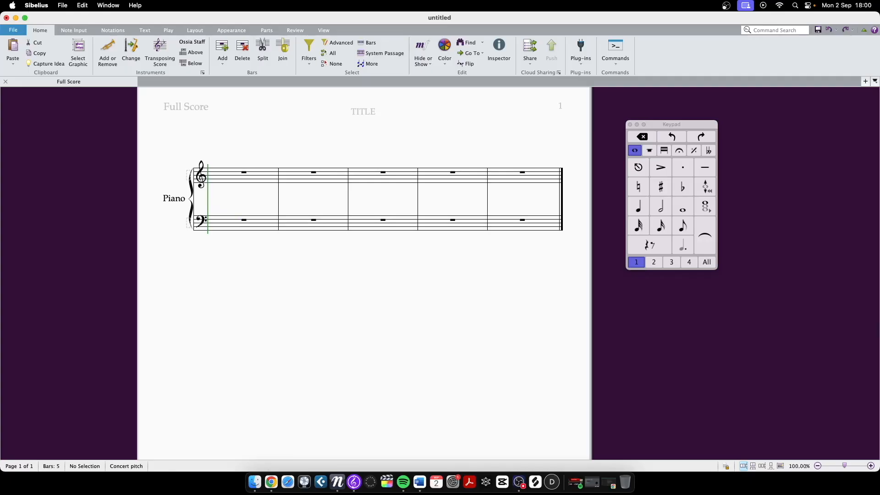
left_click_drag(186, 151, 192, 164)
left_click(222, 241, "shift")
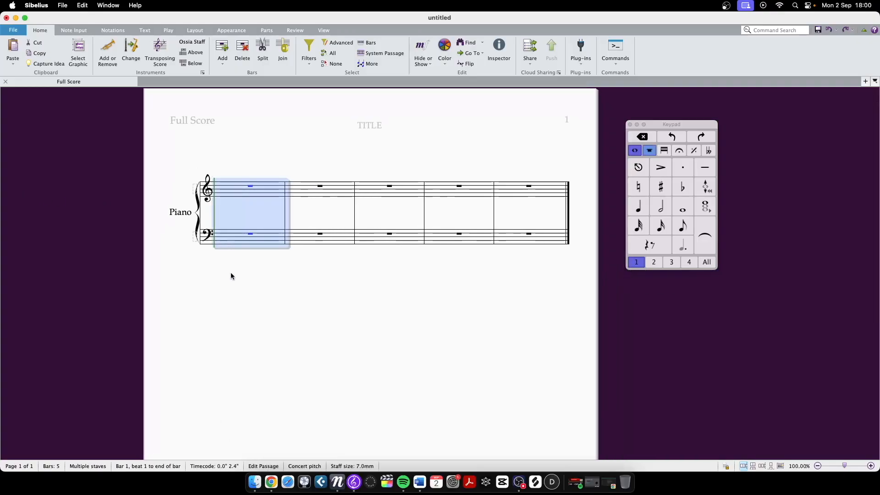
left_click(230, 272)
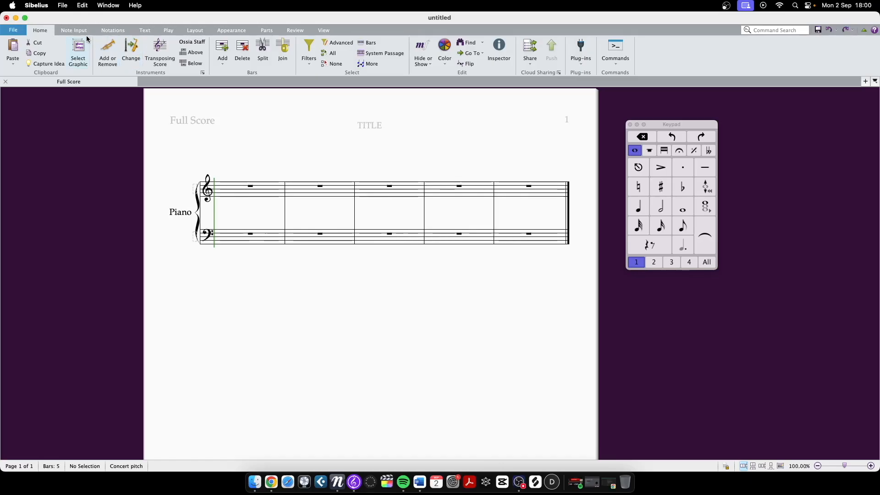
- Examine the common time signatures offered for the score, and close the gallery without choosing one
left_click(114, 30)
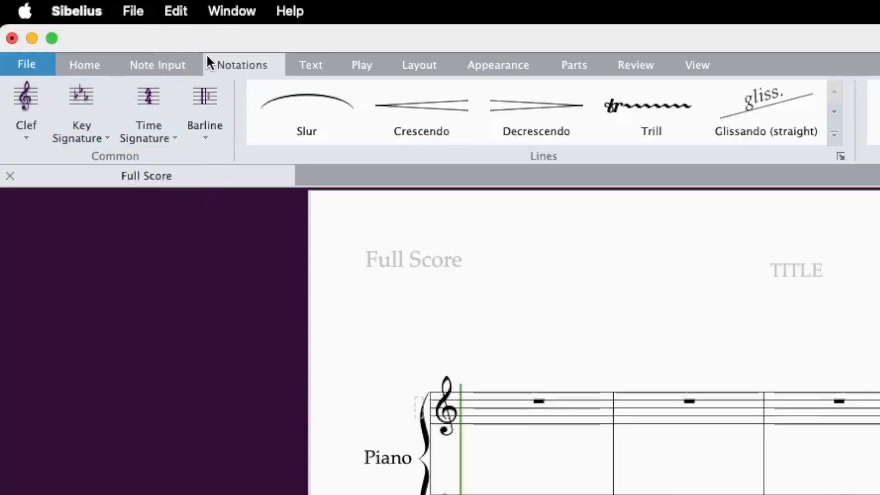
left_click(109, 65)
left_click(237, 64)
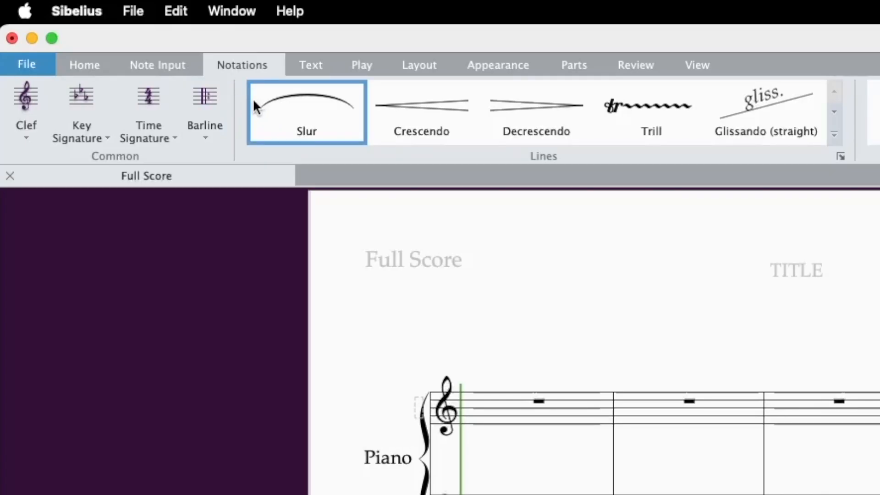
left_click(141, 130)
key("Tab")
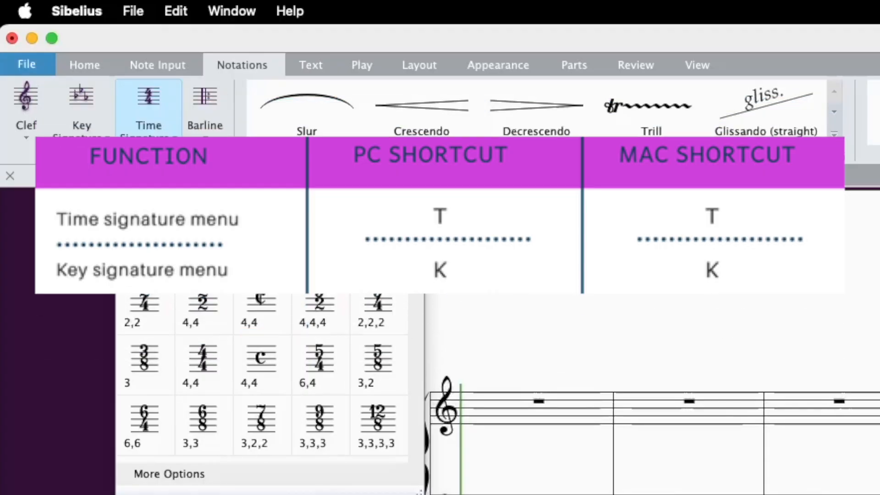
key("Escape")
key("t")
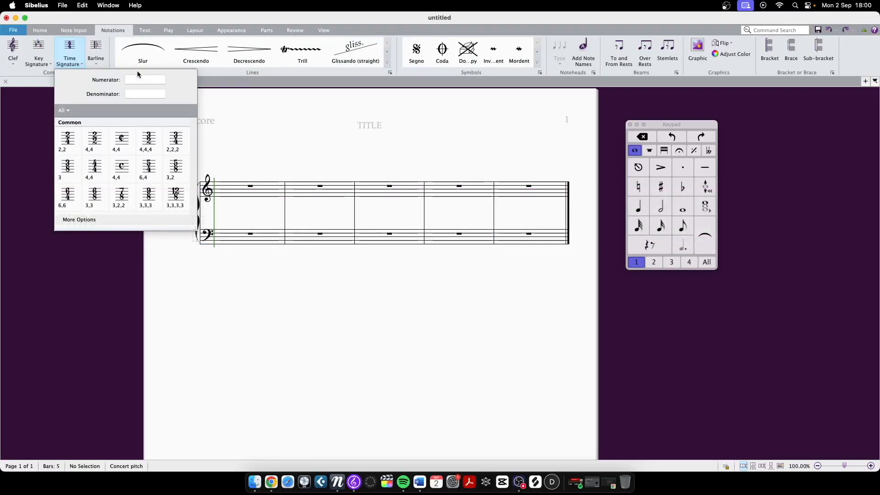
left_click(257, 139)
- Look through the major and minor key signature choices, and close the gallery without choosing one
left_click(113, 30)
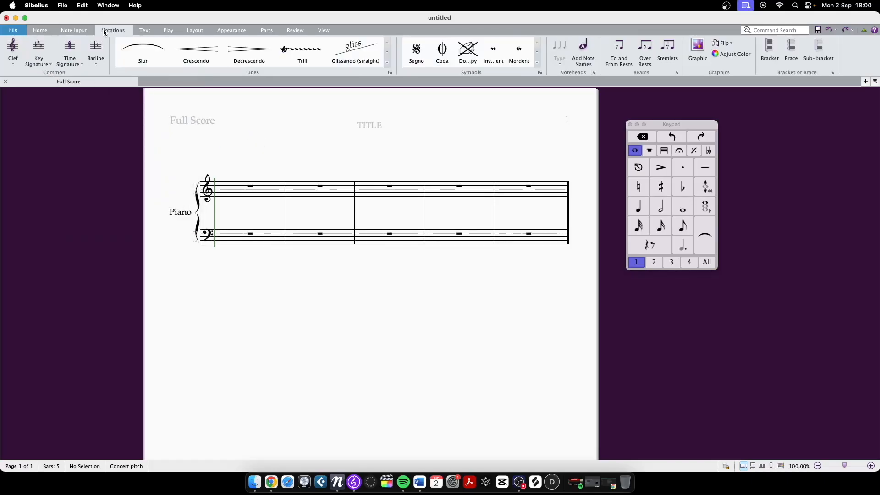
left_click(39, 59)
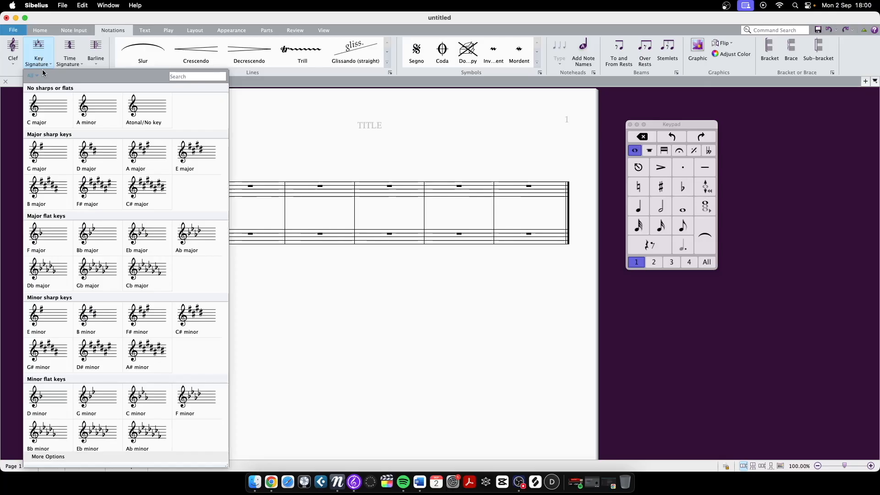
left_click(269, 131)
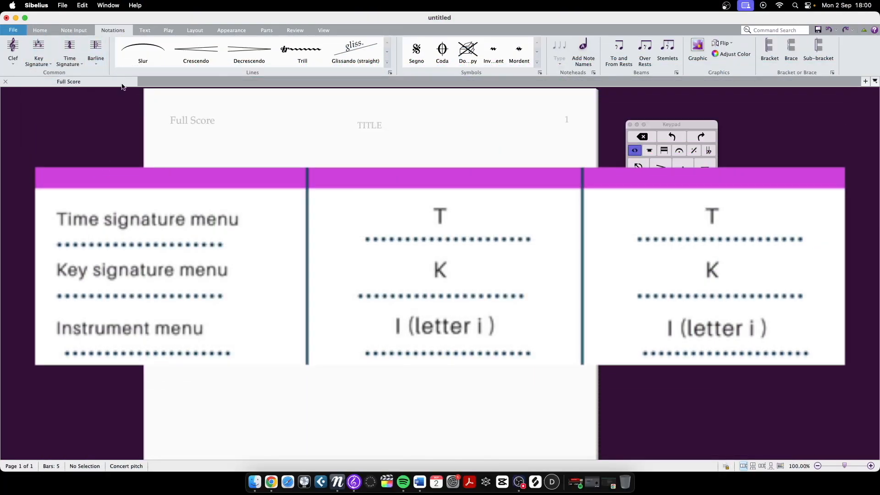
key("k")
scroll(92, 151, "down", 1)
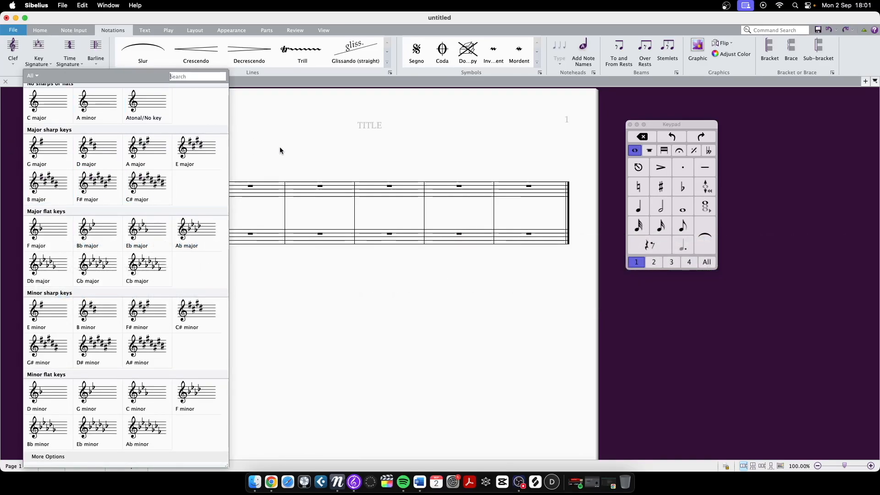
left_click(315, 157)
- Look through the available clefs, and close the clef gallery without choosing one
left_click(13, 57)
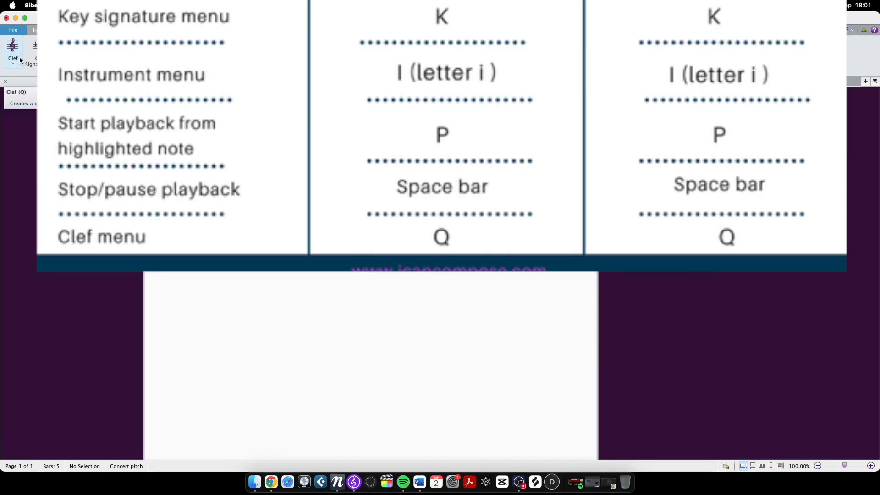
left_click(434, 148)
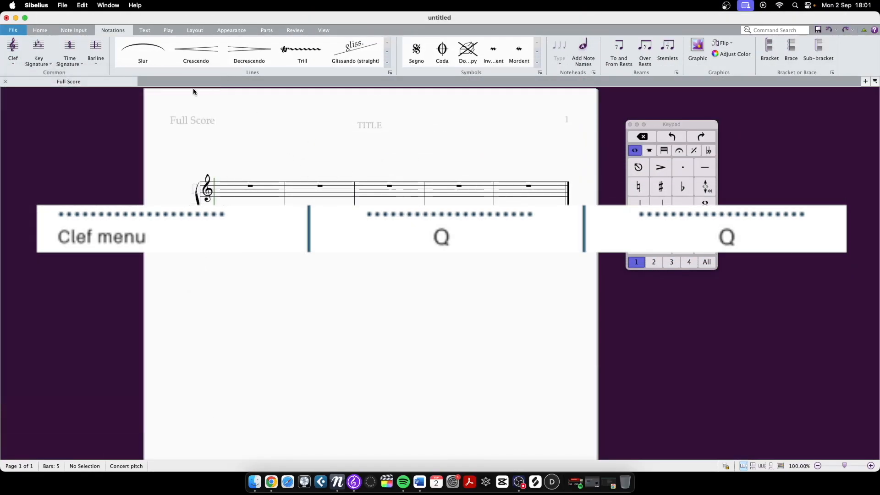
key("q")
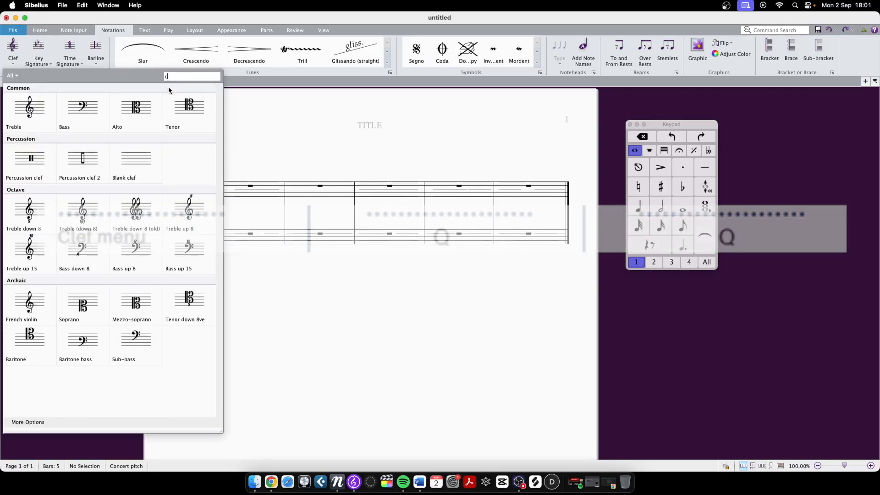
left_click(239, 105)
- Place a 4/4 time signature at the start of the piano score
left_click(78, 66)
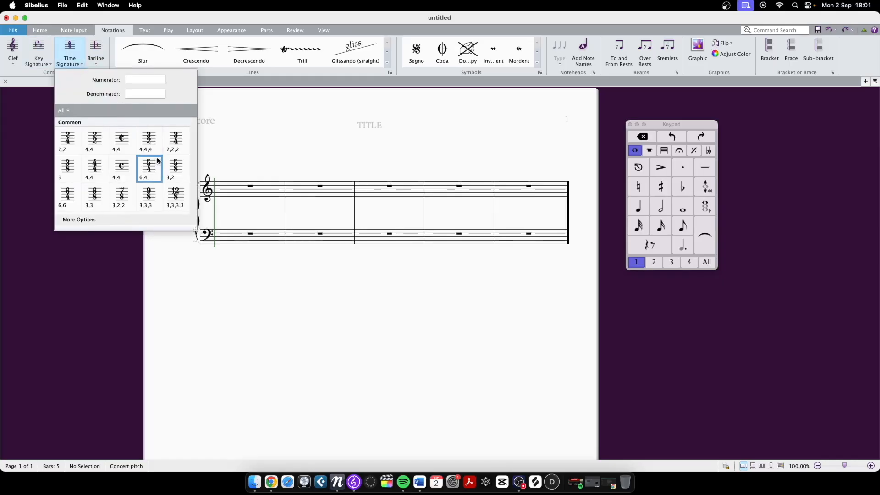
left_click(222, 202)
left_click(214, 190)
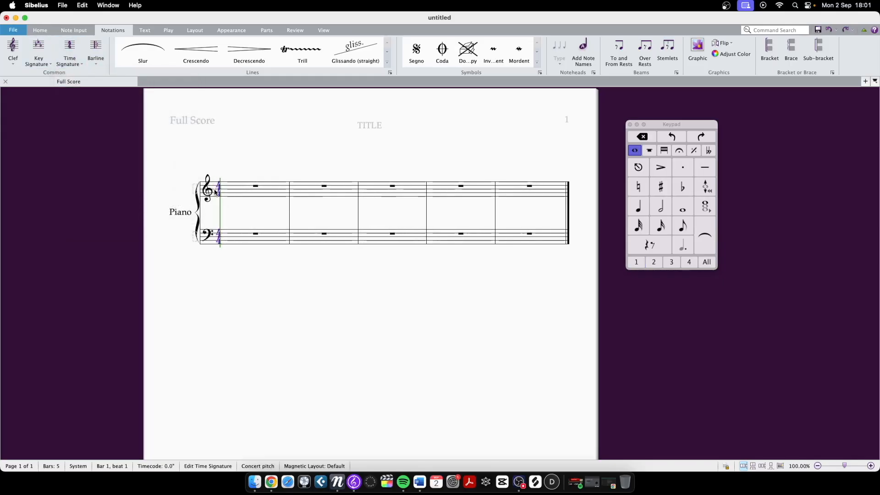
- Delete the 4/4 time signature from the start of the piano staves
left_click(236, 149)
left_click(221, 189)
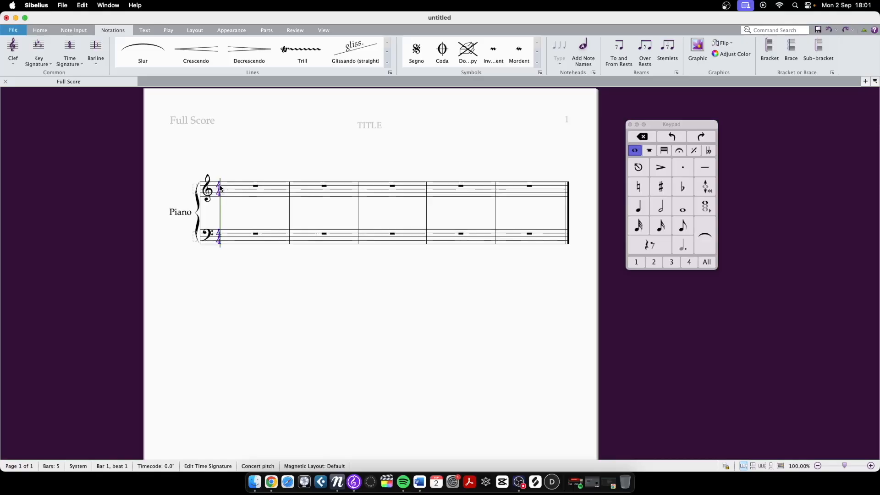
key("Delete")
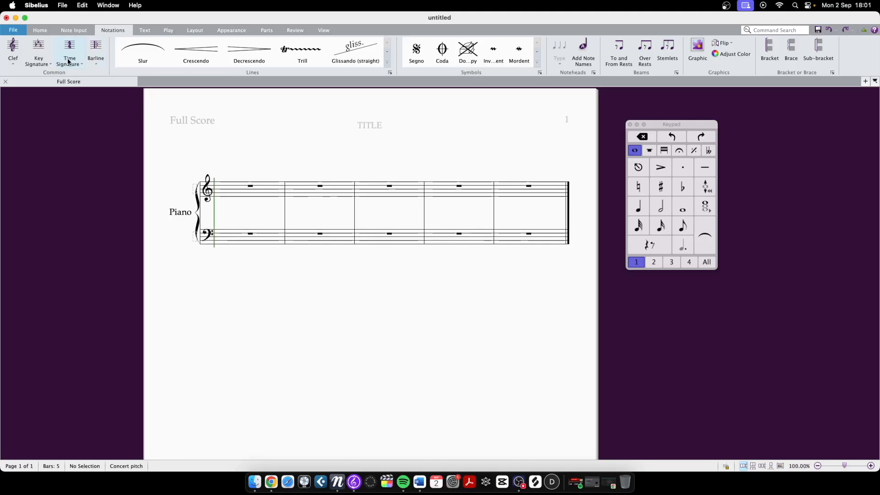
- Try to apply a 4/4 time signature to bar 1 selected across both piano staves, and undo it
left_click(236, 191)
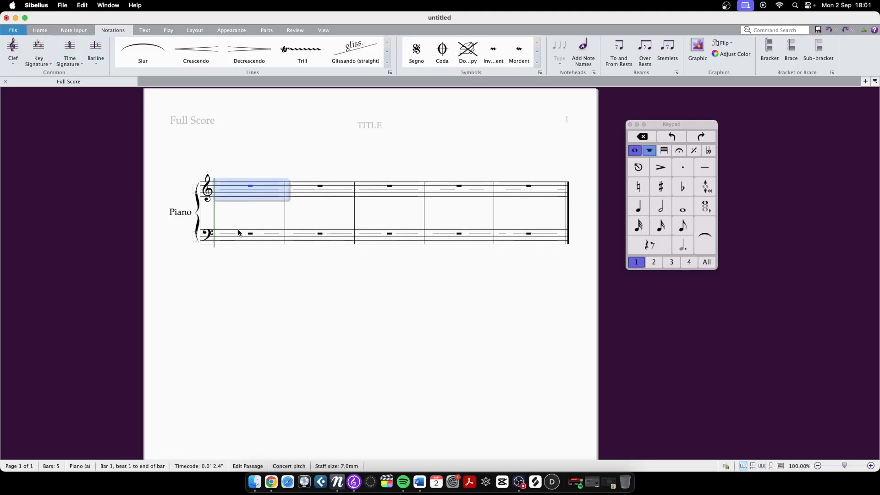
left_click(239, 232, "shift")
left_click(70, 50)
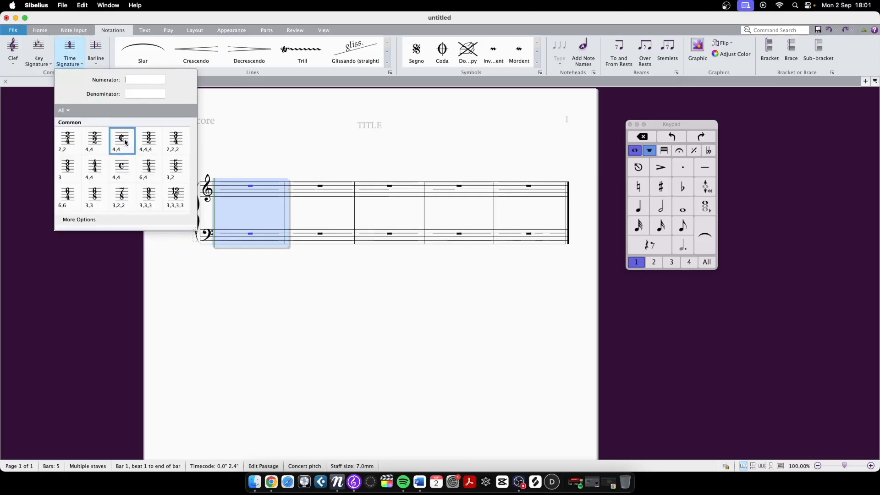
left_click(98, 168)
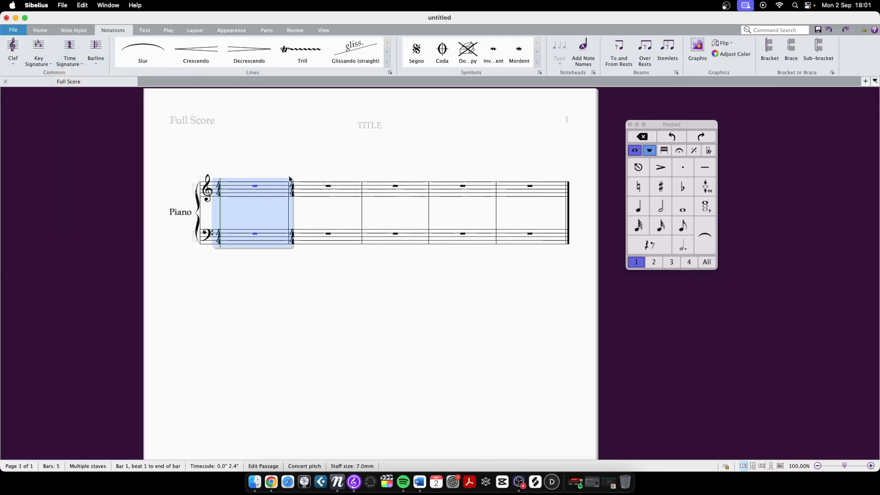
key("super+z")
left_click(257, 161)
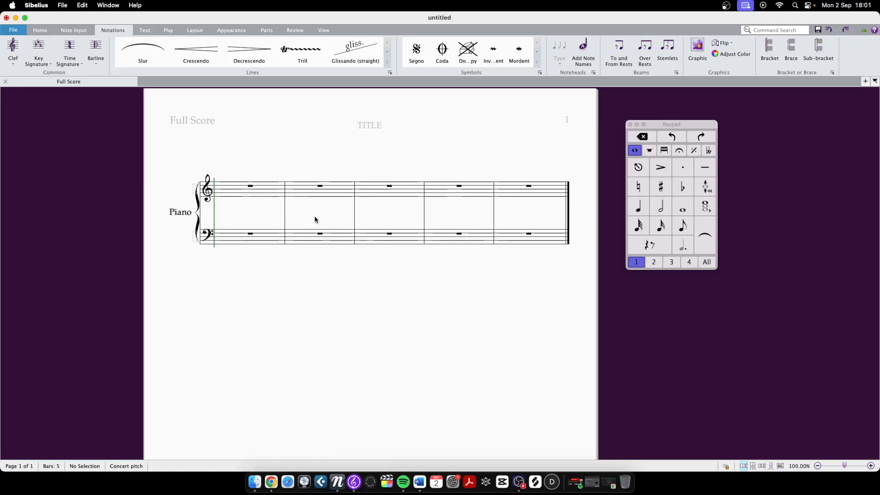
- Add a 4/4 time signature with the opening barline selected, and delete that time signature
left_click(285, 194)
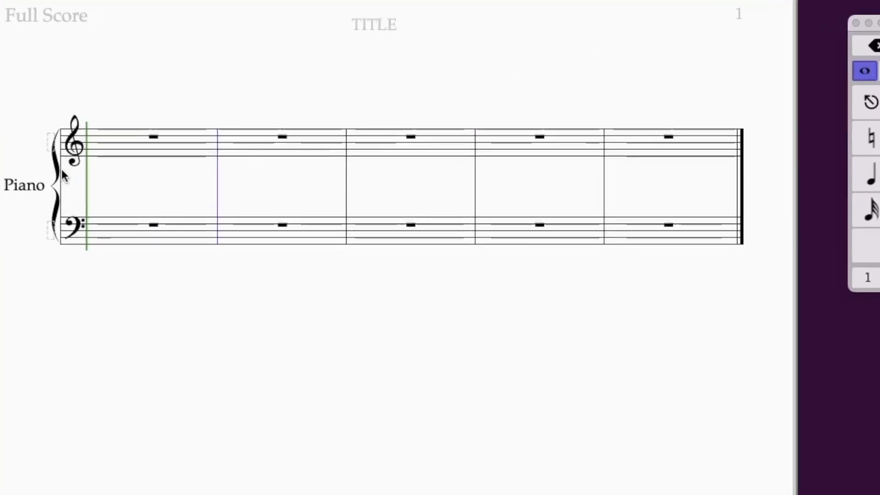
left_click(223, 198)
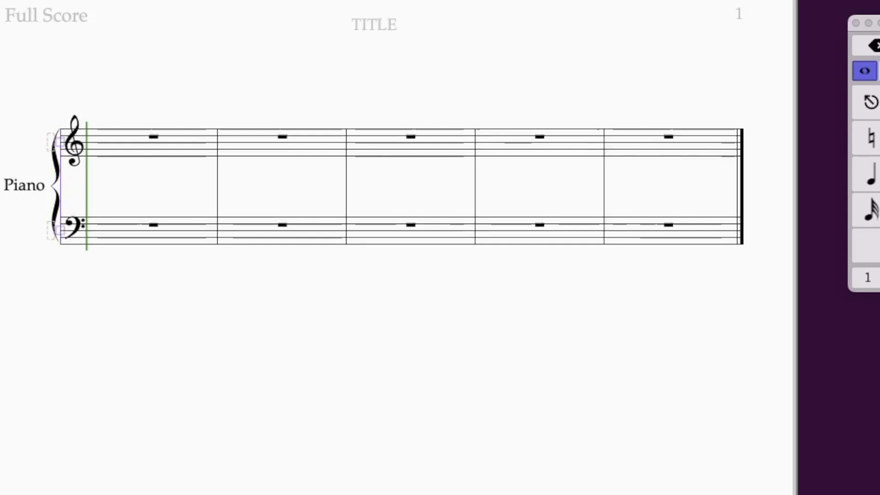
key("t")
key("Return")
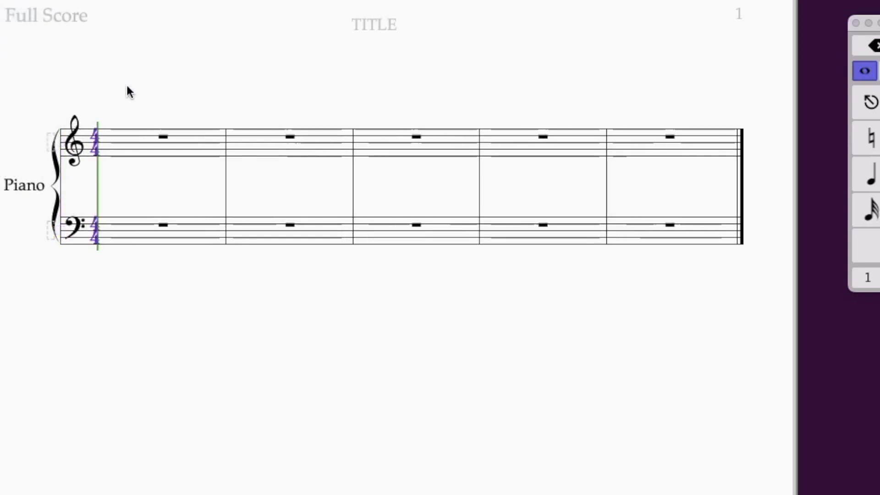
key("Escape")
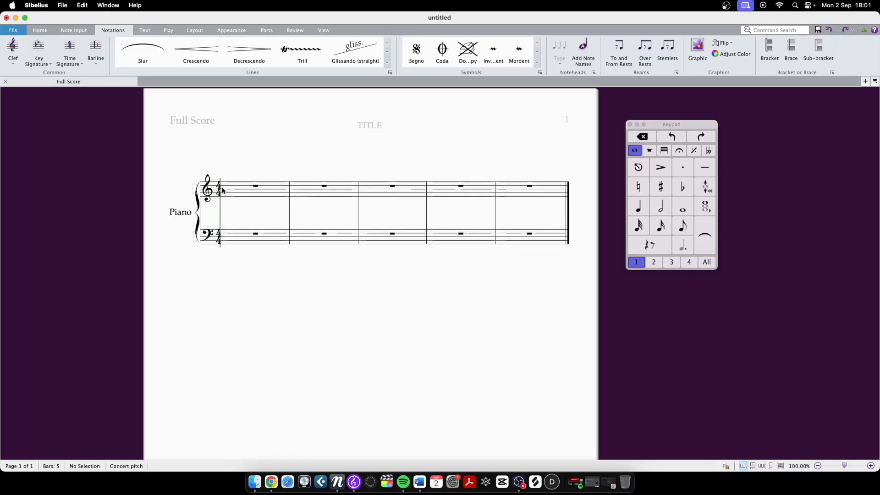
left_click(219, 191)
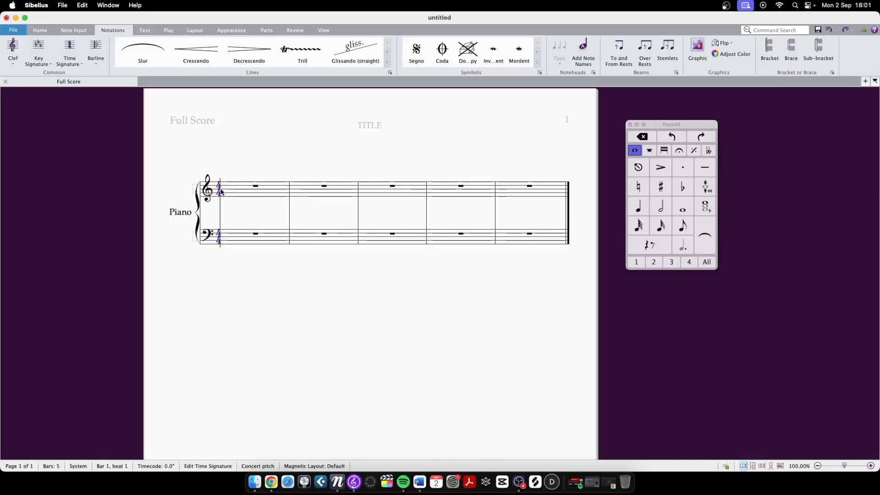
key("Delete")
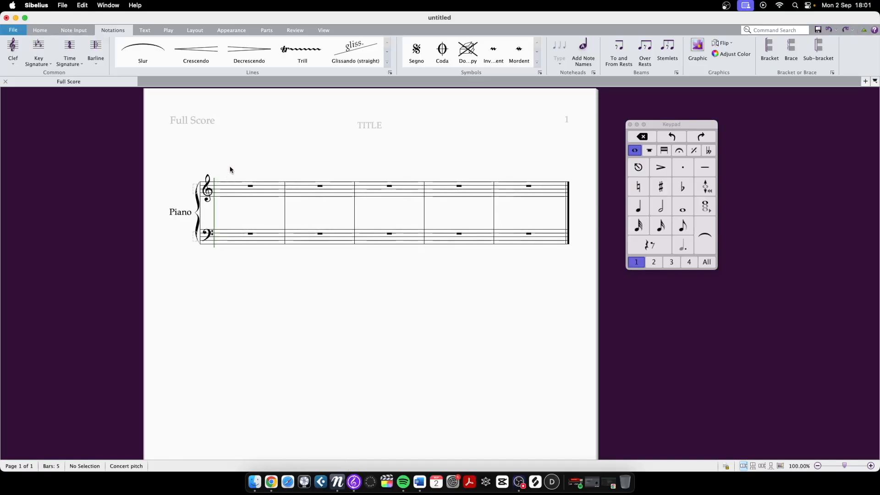
- Add a 4/4 time signature directly after the clefs in bar 1 of the piano staves and deselect it
left_click(70, 59)
left_click(93, 166)
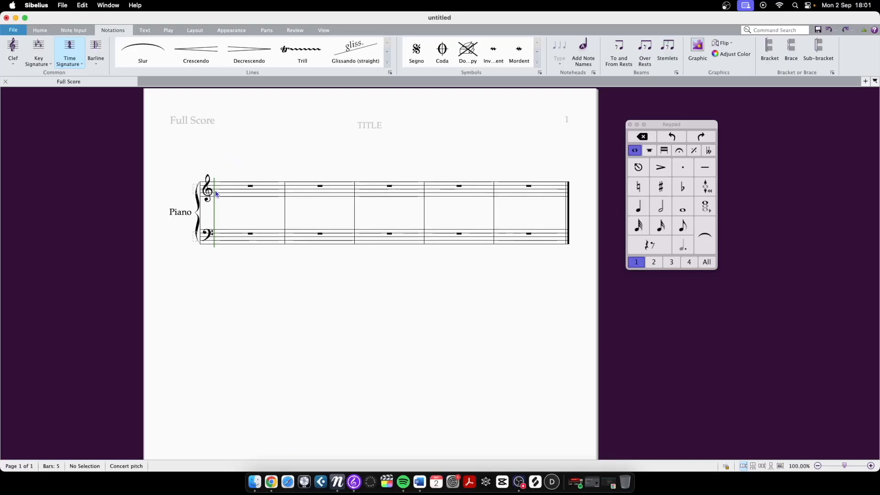
left_click(301, 302)
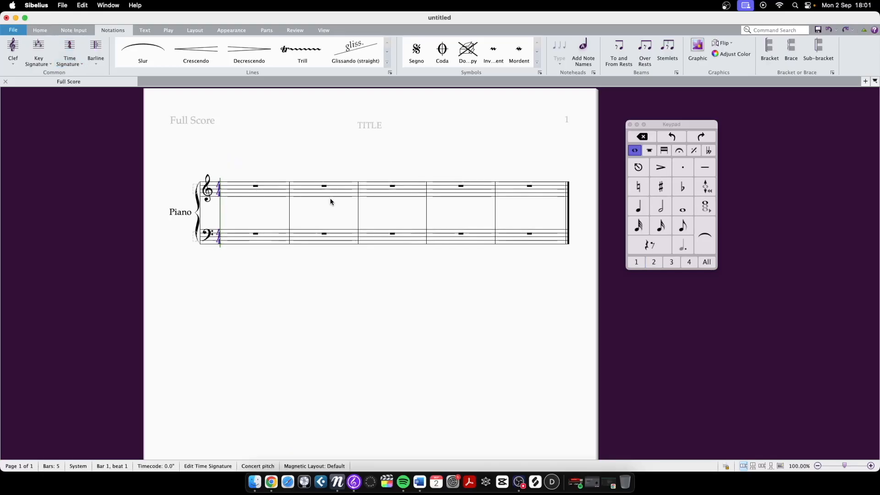
key("Escape")
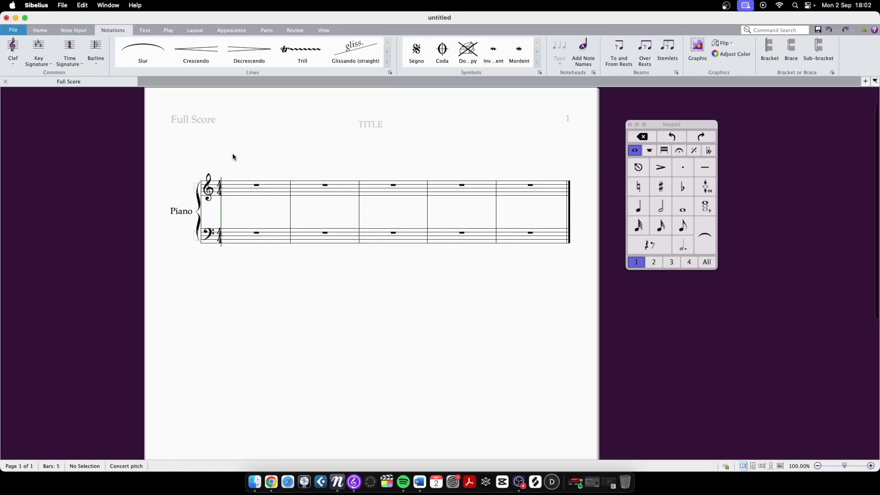
- Add an F major key signature at the start of bar 1 on the piano staves
left_click(46, 63)
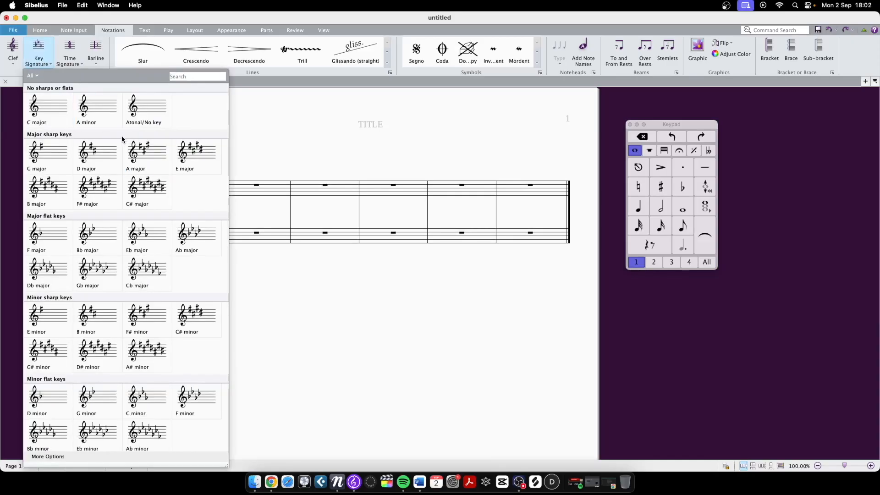
left_click(58, 243)
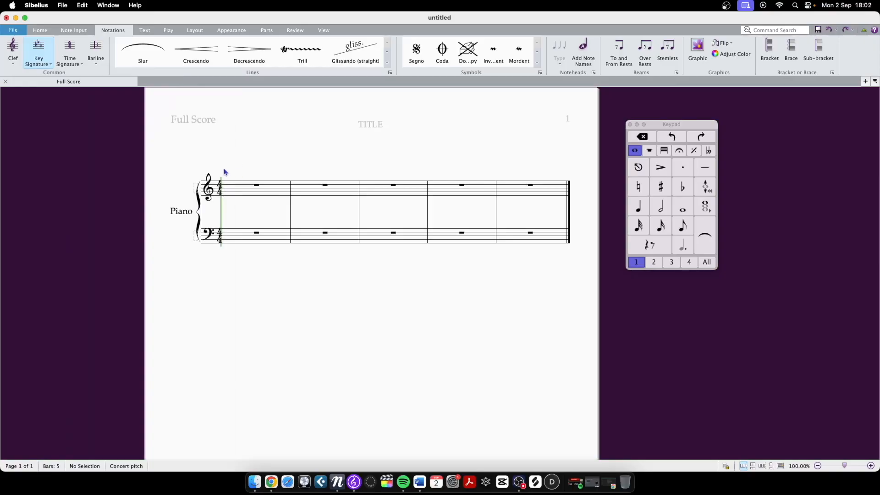
left_click(224, 193)
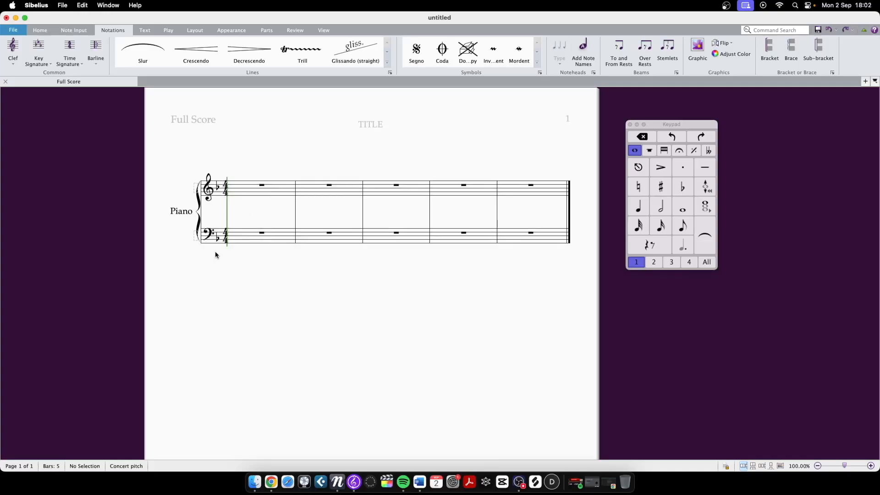
scroll(266, 226, "up", 1)
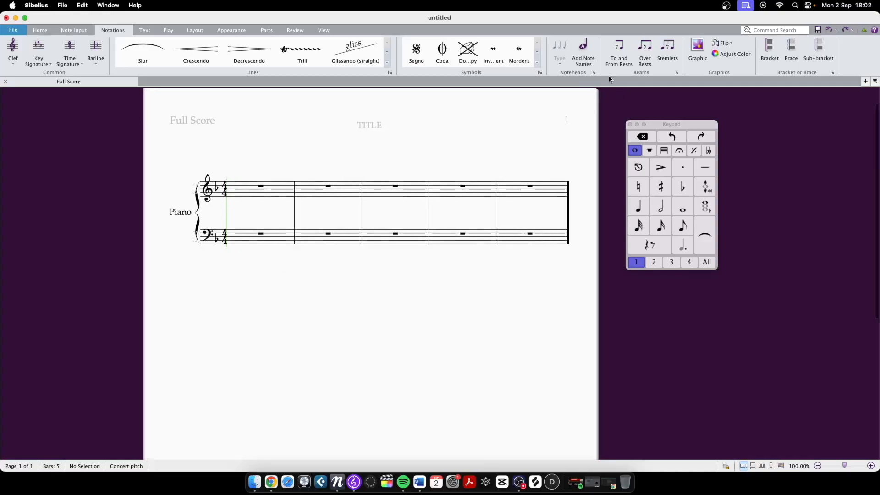
- Shrink the floating Keypad window, and select and deselect bar 1 of the treble staff
left_click_drag(625, 122, 666, 182)
scroll(350, 150, "right", 3)
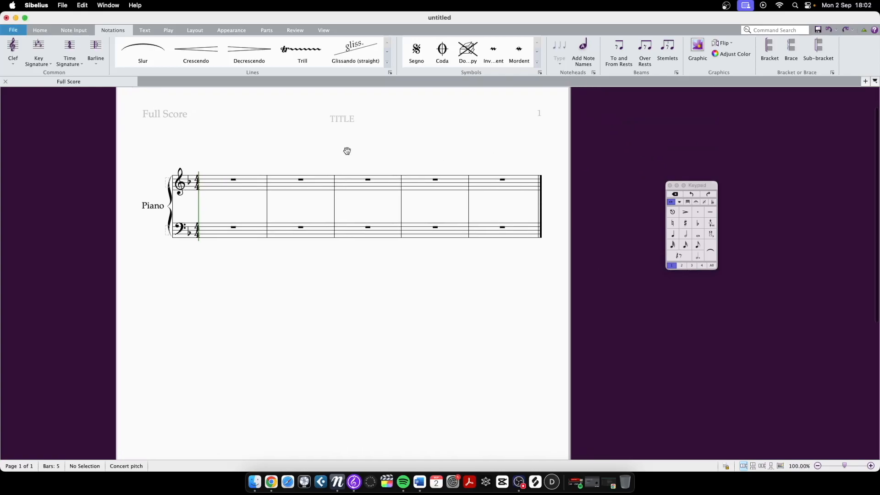
left_click(241, 184)
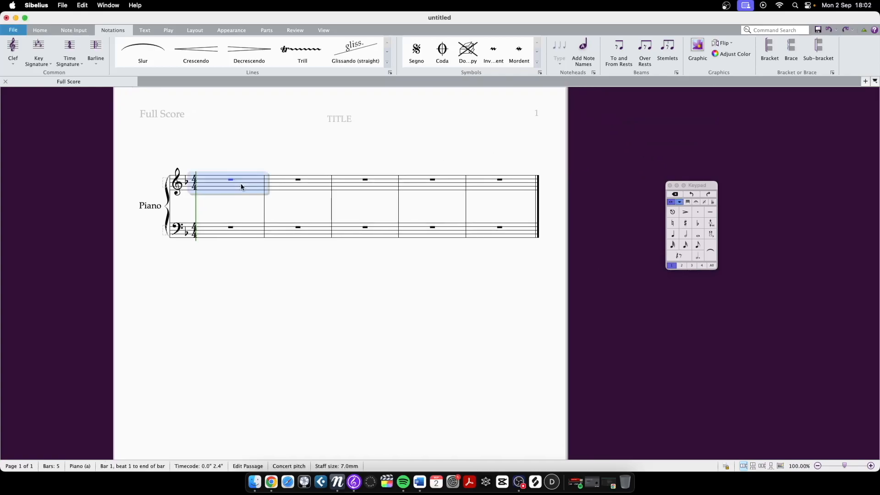
scroll(593, 140, "right", 1)
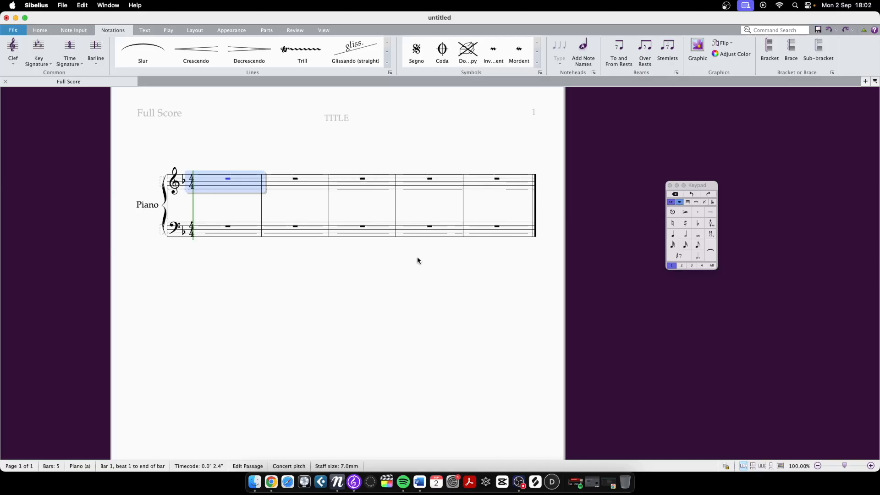
left_click(427, 265)
- Show the score in Panorama view at 150% zoom
left_click(781, 467)
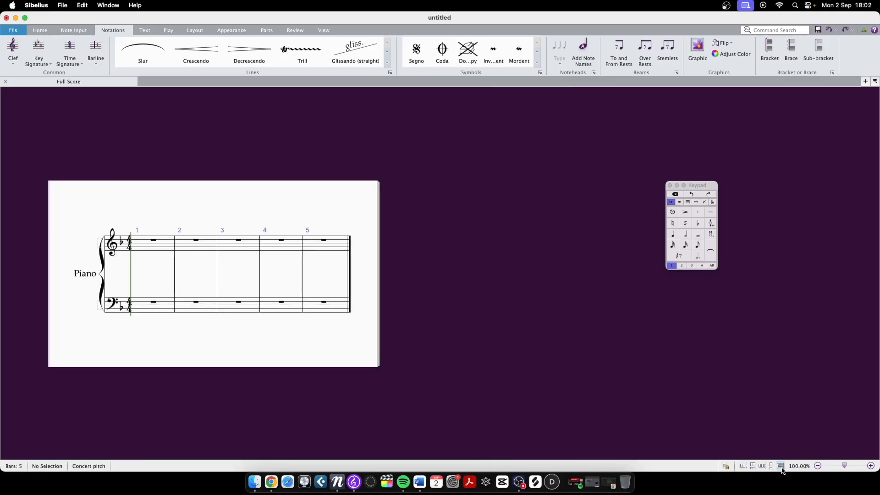
left_click_drag(350, 213, 427, 205)
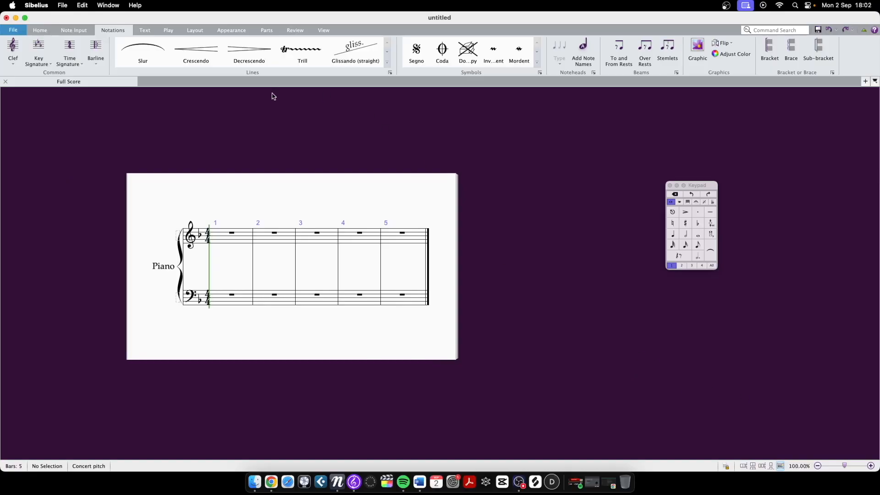
scroll(236, 309, "down", 1)
scroll(237, 308, "up", 4)
scroll(244, 301, "down", 5)
scroll(244, 300, "up", 2)
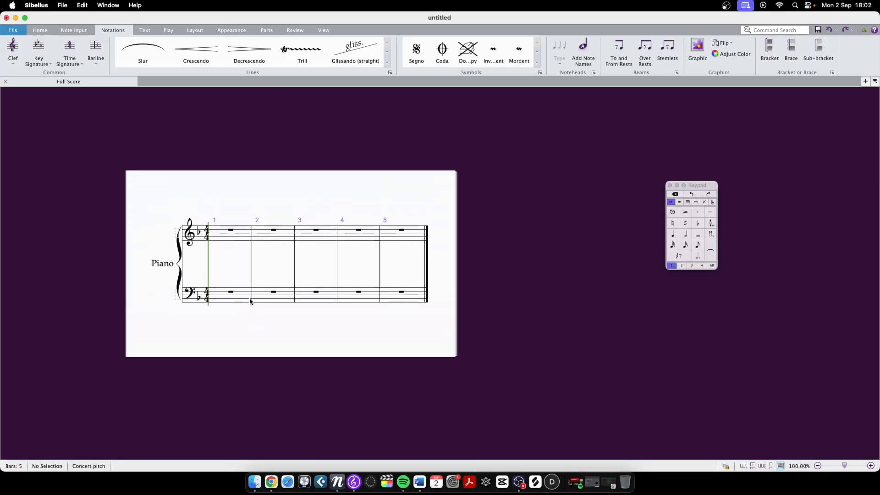
scroll(232, 298, "up", 3)
scroll(210, 314, "down", 3)
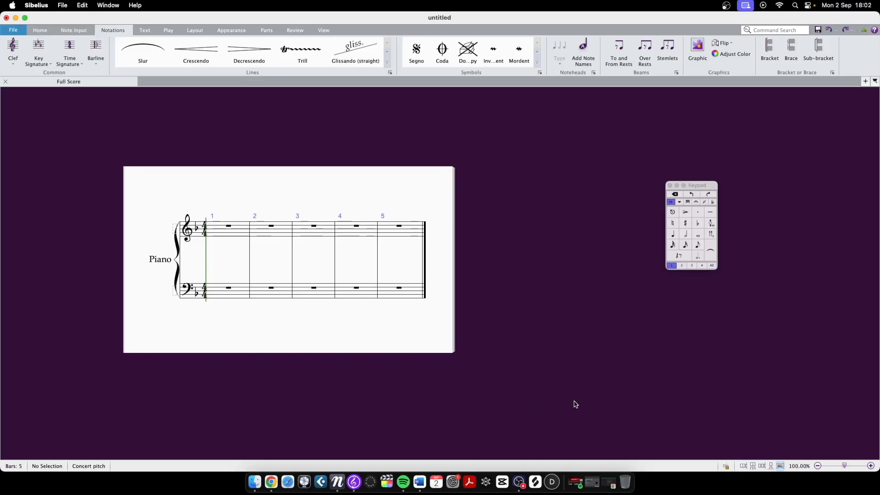
scroll(576, 405, "up", 2)
scroll(577, 405, "down", 2)
scroll(499, 367, "right", 3)
scroll(500, 365, "left", 8)
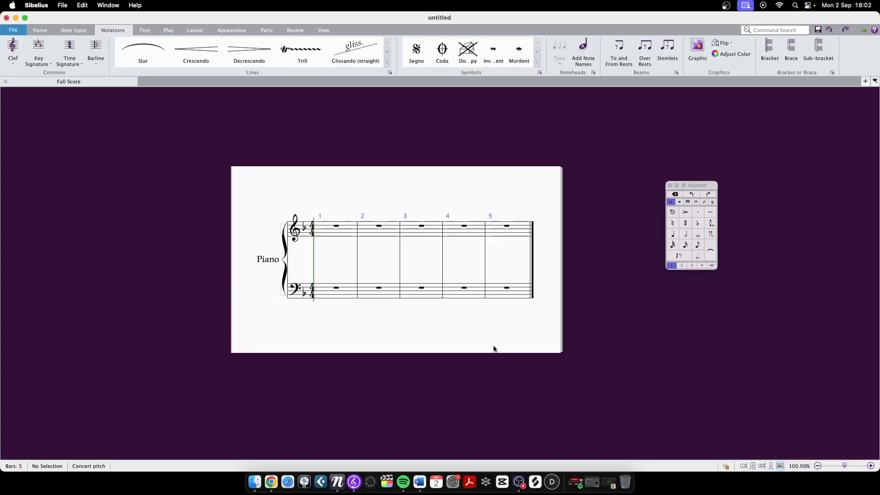
scroll(494, 349, "up", 2)
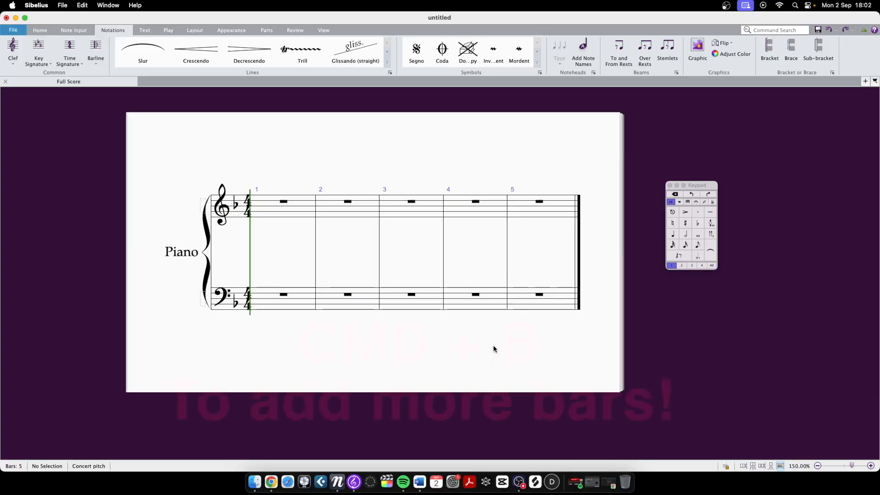
- Add eight single bars to the end of the score
key("super+b")
key("super+b")
key("super+b")
key("super+b")
key("super+b")
key("super+b")
key("super+b")
key("super+b")
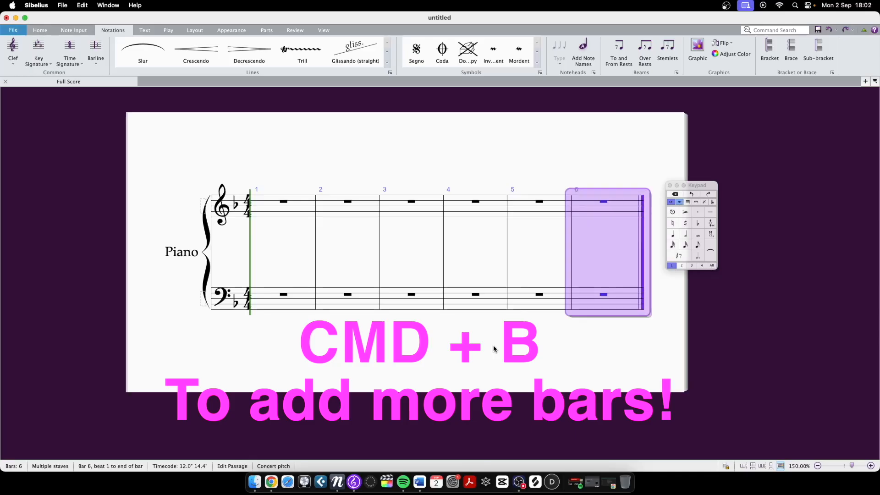
- Create 10 more bars with the same length as the time signature after bar 13, and clear the selection
left_click(95, 50)
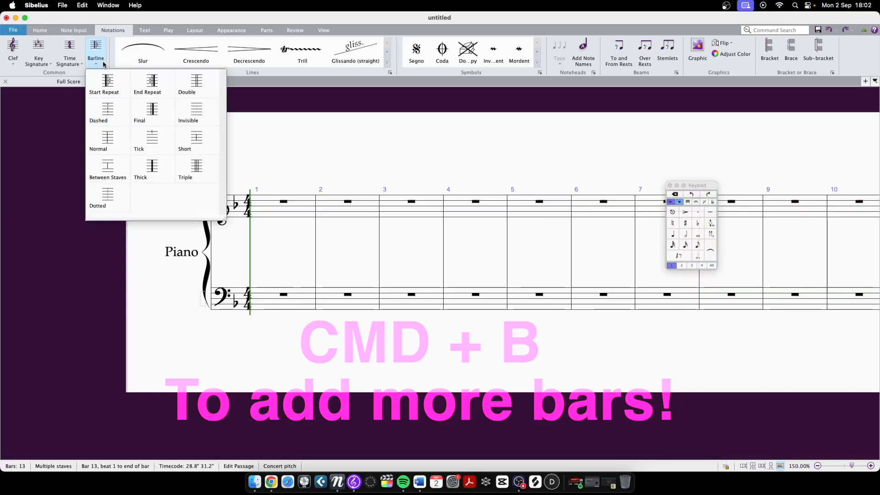
left_click(64, 29)
left_click(41, 30)
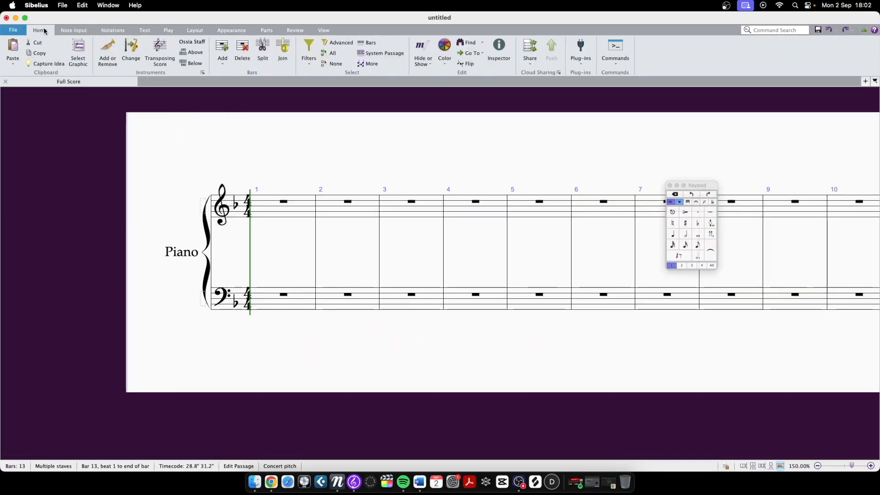
left_click(224, 64)
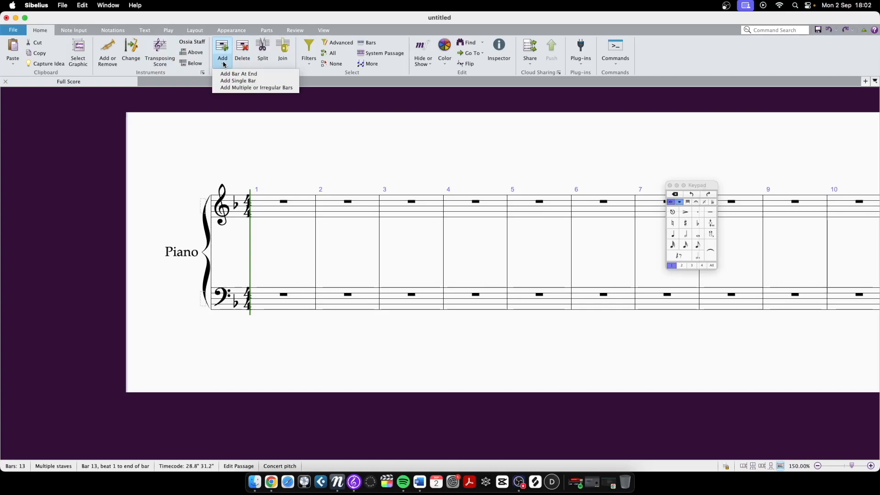
left_click(250, 88)
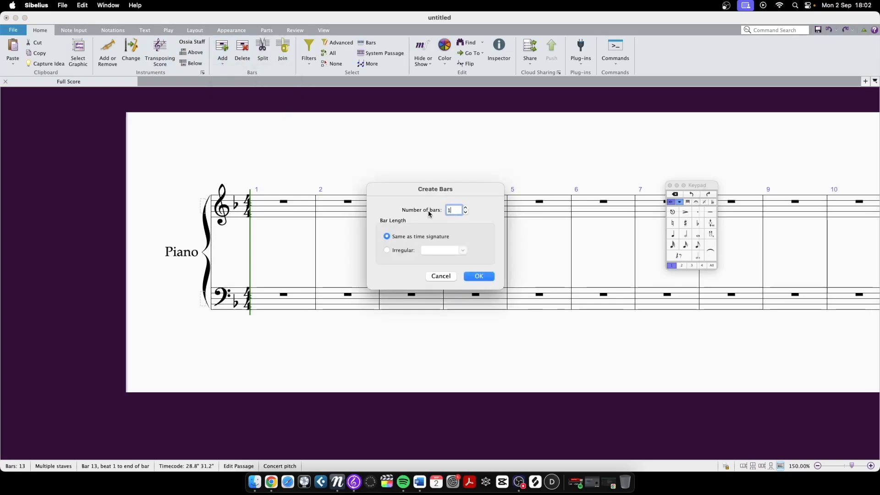
type("0")
key("Return")
left_click(506, 260)
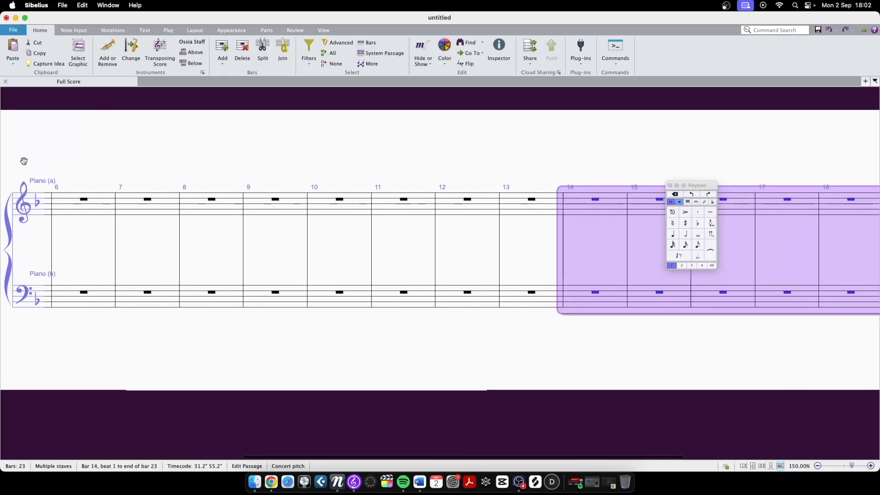
key("Escape")
key("super+Home")
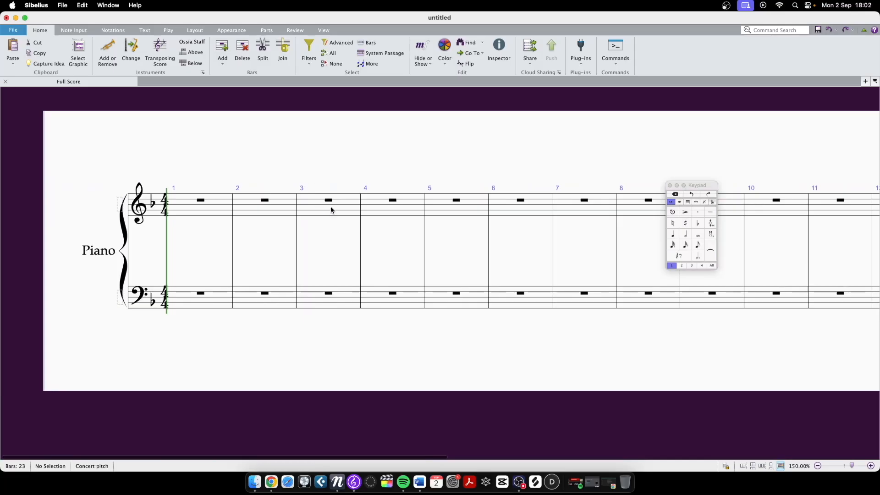
- Turn off Panorama and return the score to the page view
left_click(780, 466)
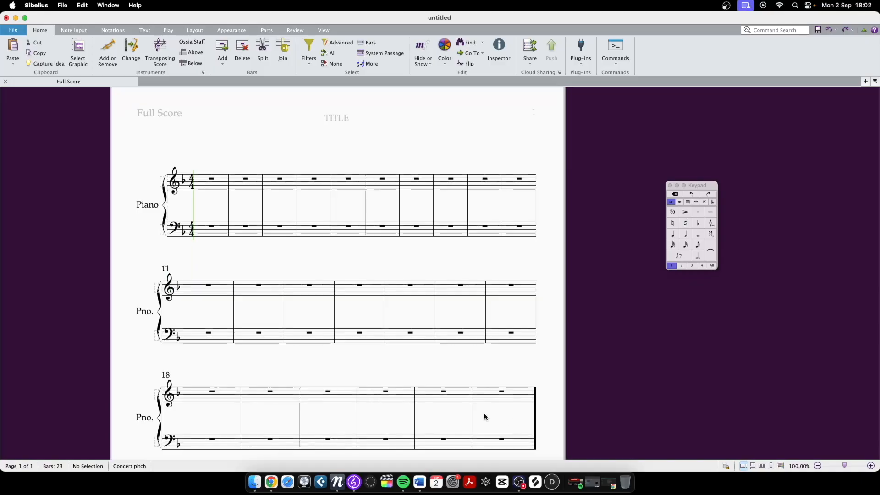
scroll(486, 411, "down", 5)
scroll(486, 411, "up", 5)
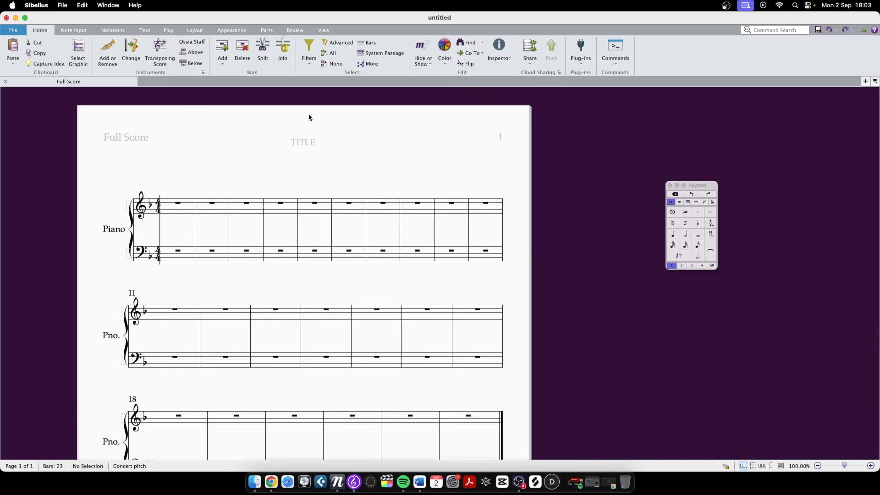
- Insert a system break at the barline ending bar 5 of the first system
left_click(195, 30)
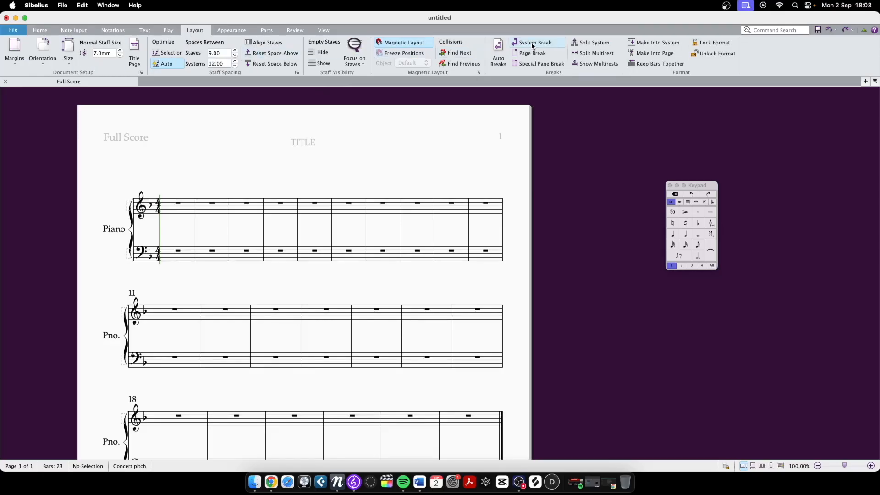
left_click(332, 223)
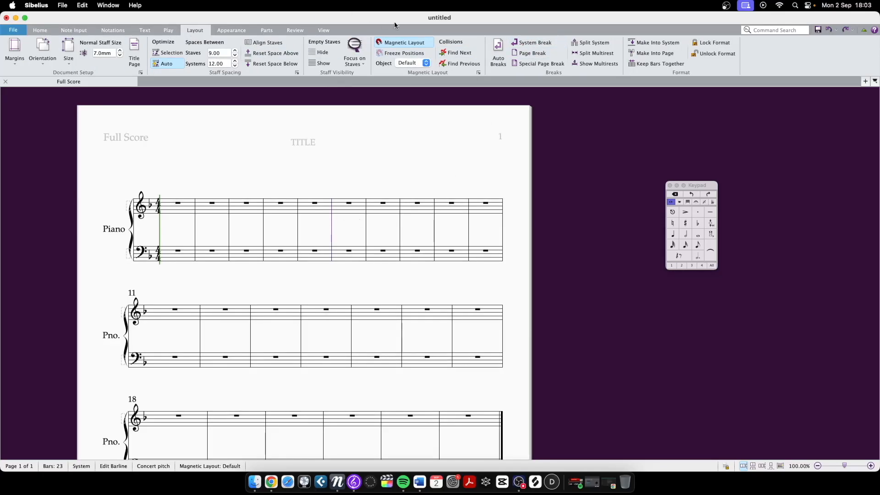
left_click(532, 42)
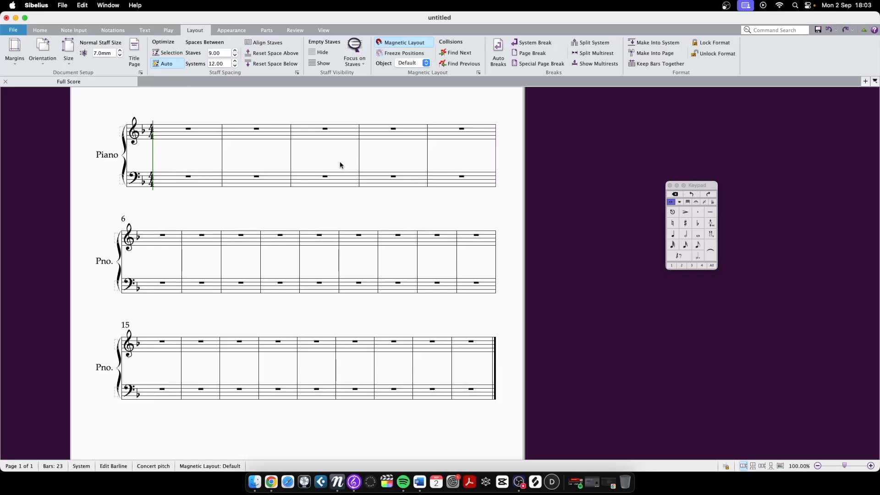
scroll(317, 181, "left", 2)
scroll(315, 184, "up", 4)
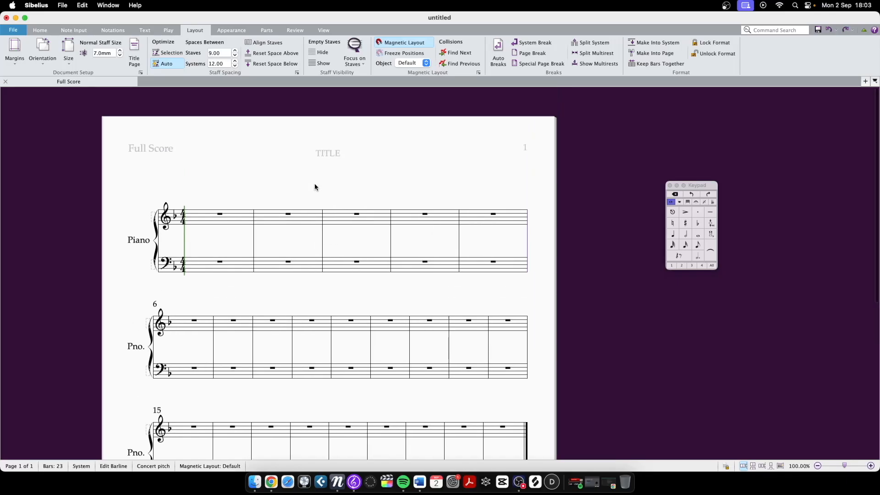
- Enlarge the floating Keypad window and move it next to the score page
left_click(40, 31)
scroll(303, 152, "down", 2)
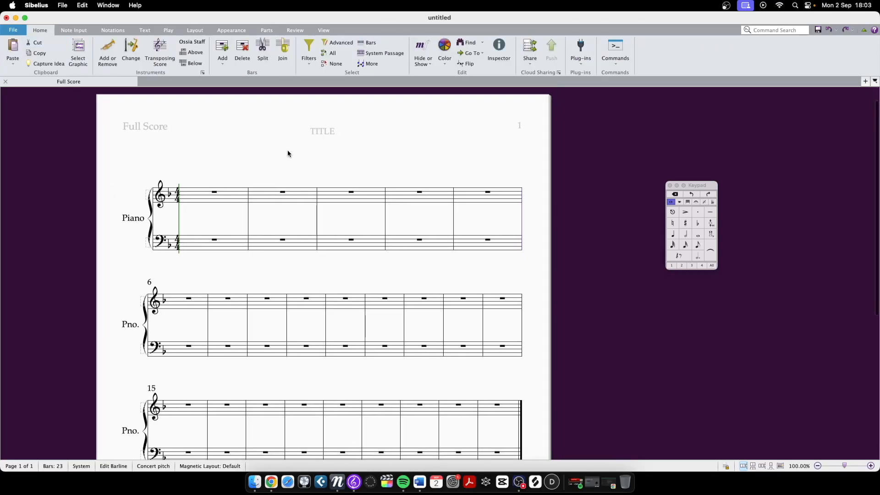
scroll(282, 128, "left", 2)
scroll(250, 147, "down", 1)
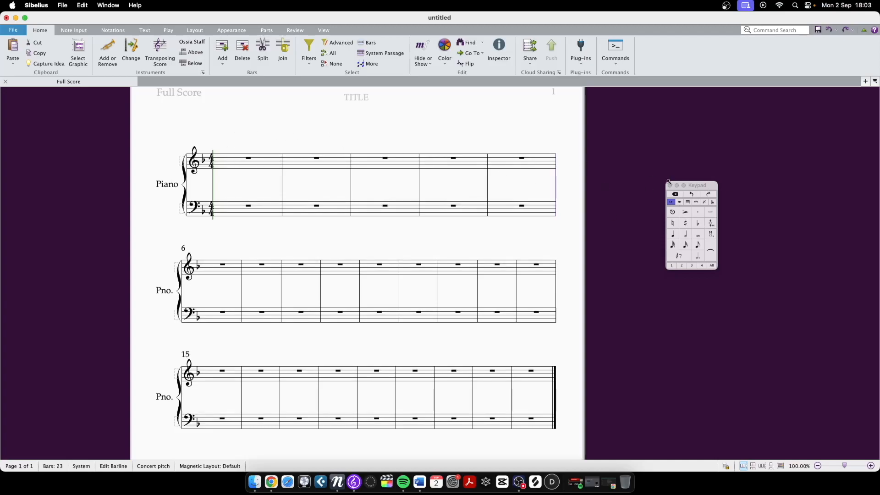
left_click_drag(717, 270, 761, 337)
left_click_drag(718, 185, 640, 153)
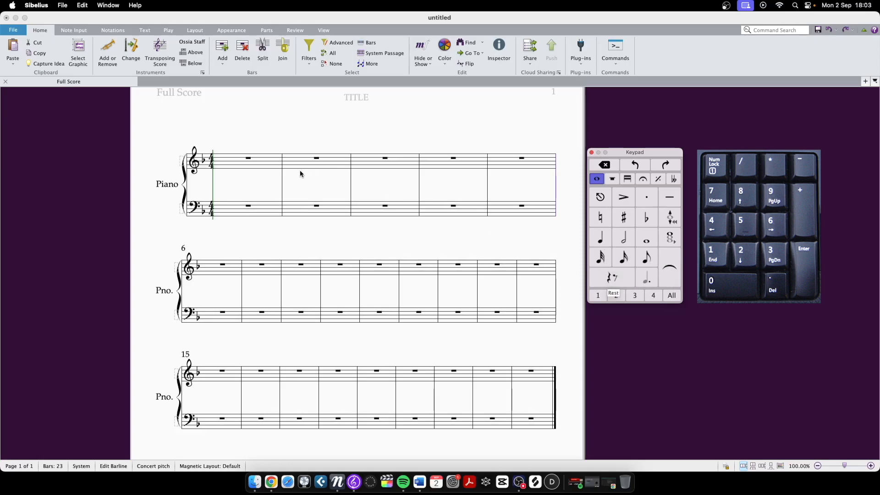
- Apply the quarter-note value to bar 1 of the treble staff and deselect the bar
left_click(266, 163)
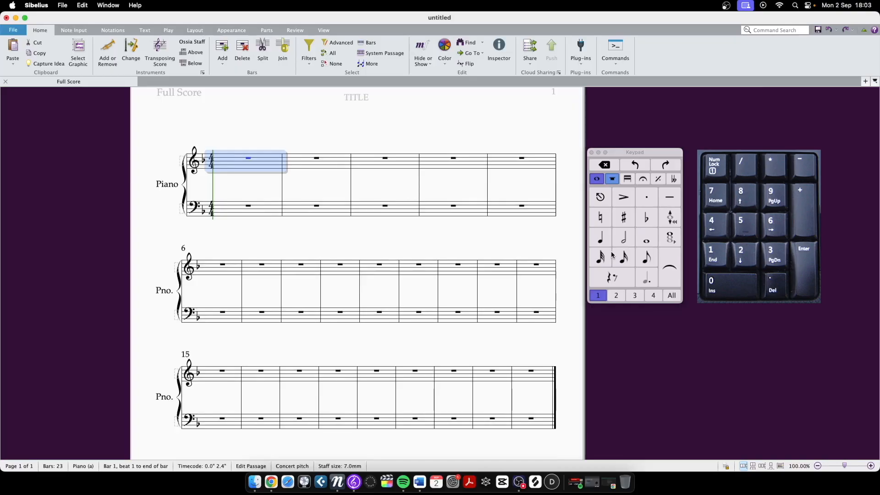
left_click(600, 240)
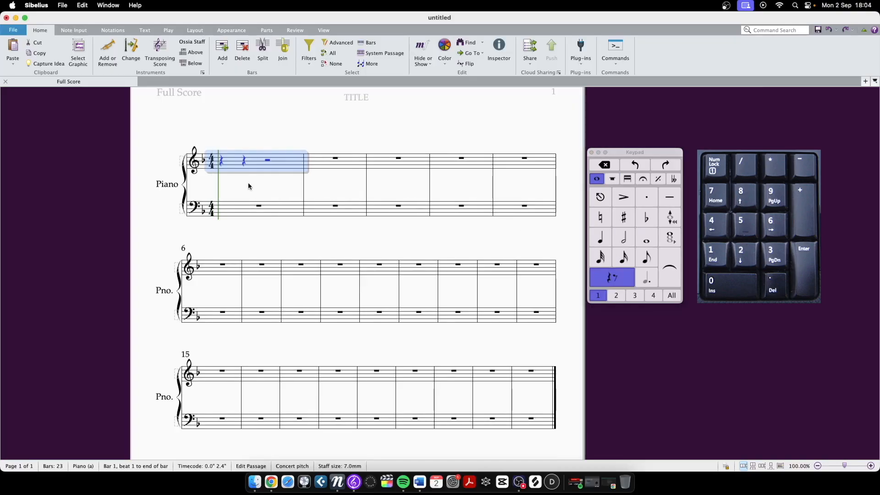
key("Escape")
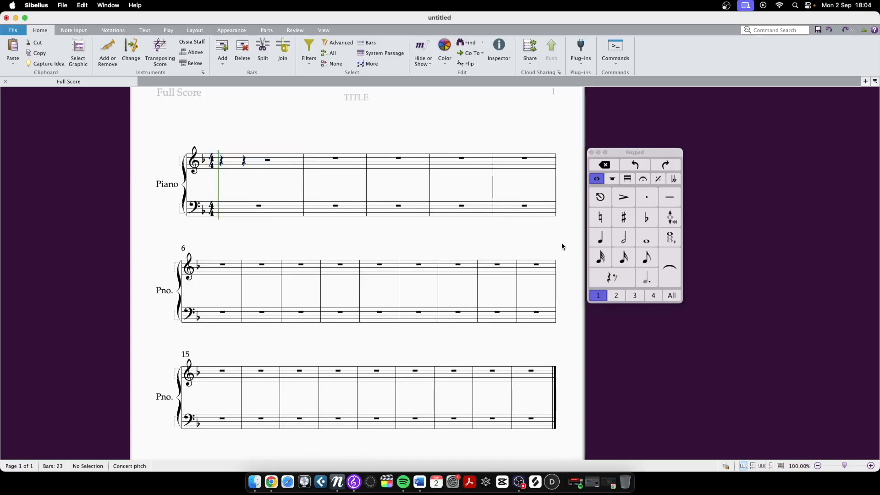
- Try loading and cancelling the quarter-note input value with no note or bar selected
left_click(232, 164)
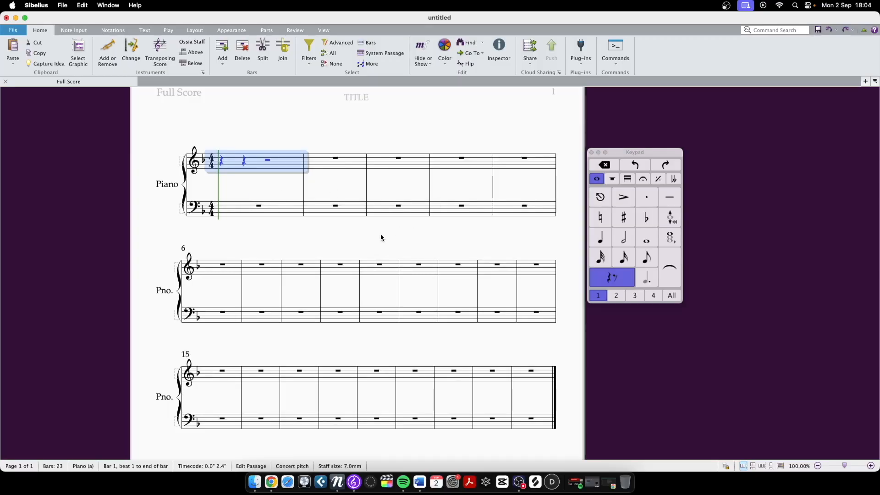
key("Escape")
left_click(600, 238)
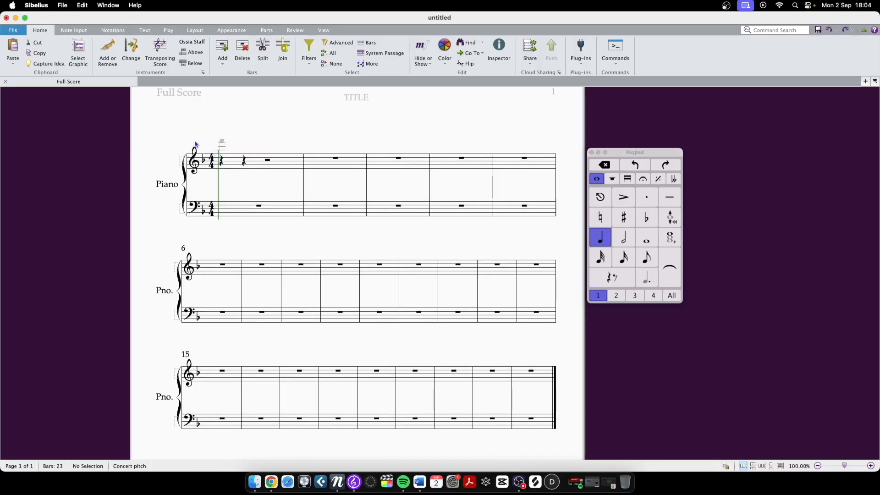
left_click(594, 198)
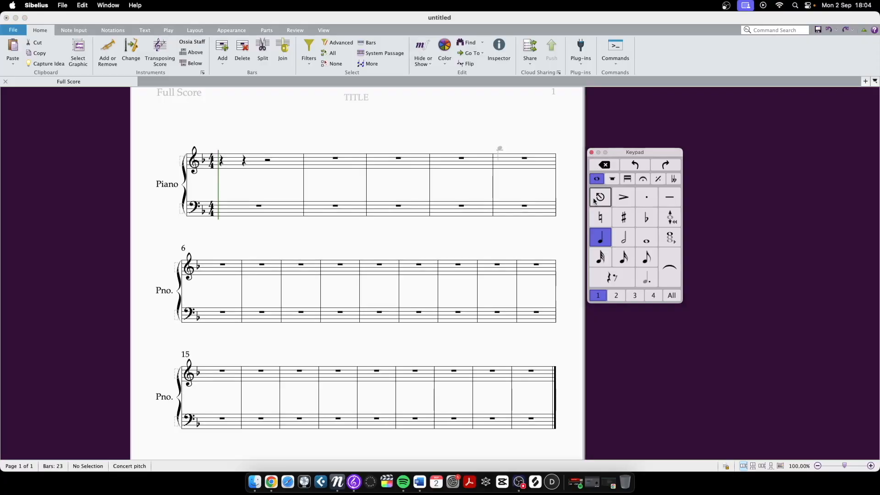
left_click(601, 232)
left_click(607, 245)
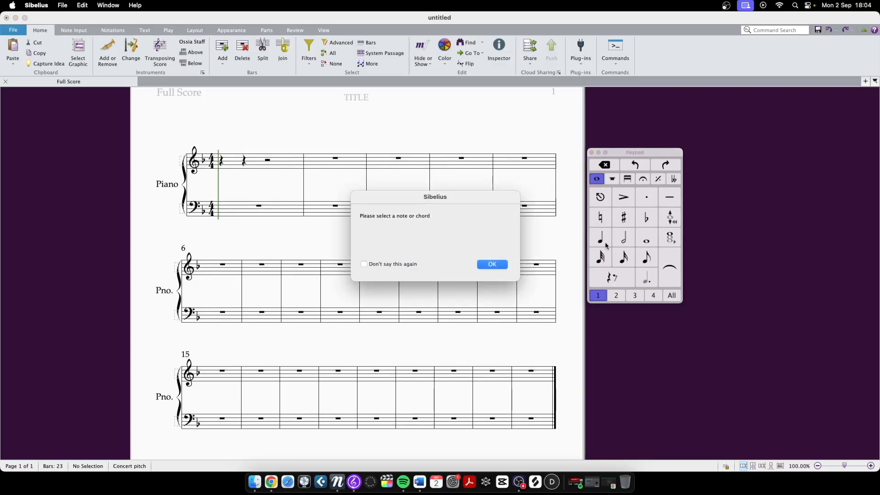
left_click(492, 262)
- Place quarter-note F4s on beats 1 and 2 of treble bar 1 and select the first note
left_click(598, 242)
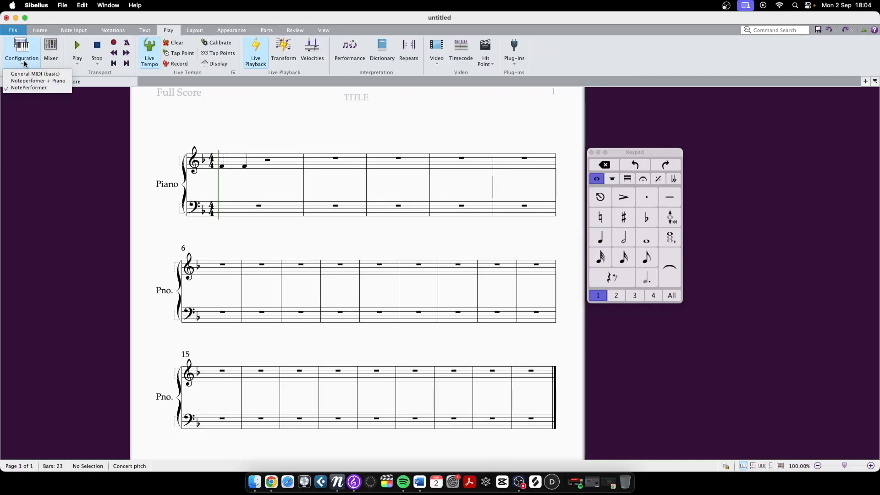
left_click(270, 158)
left_click(225, 165)
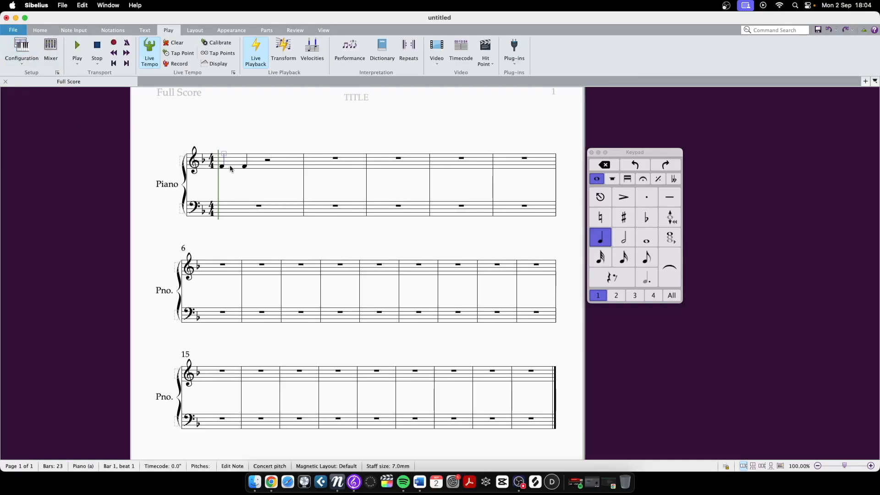
left_click(223, 166)
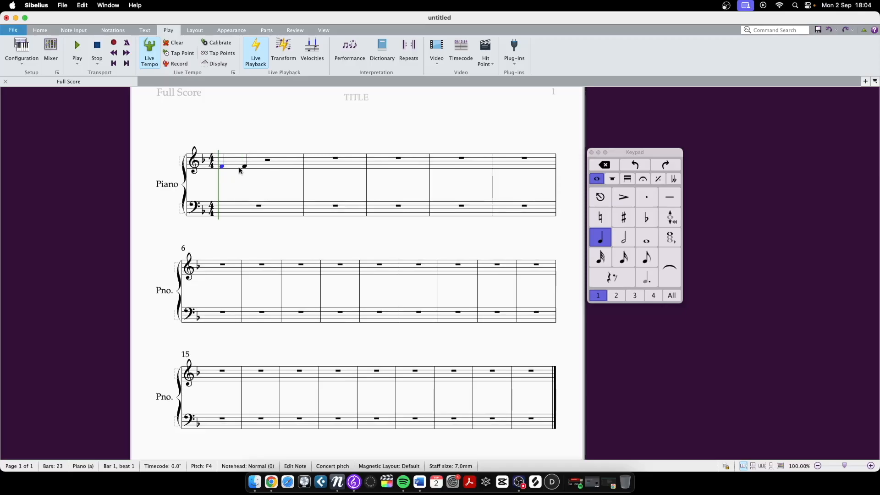
- Change the first note of bar 1 to an eighth note and add another eighth-note F4 after it
left_click(41, 32)
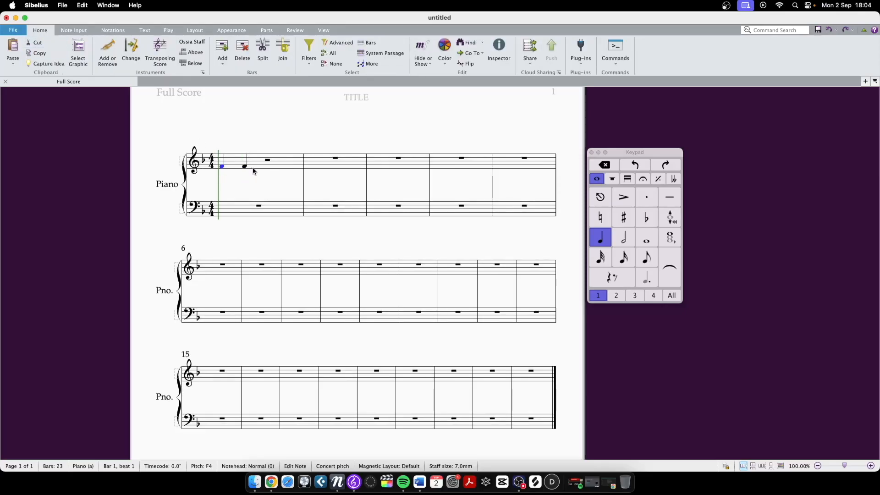
left_click(647, 258)
key("f")
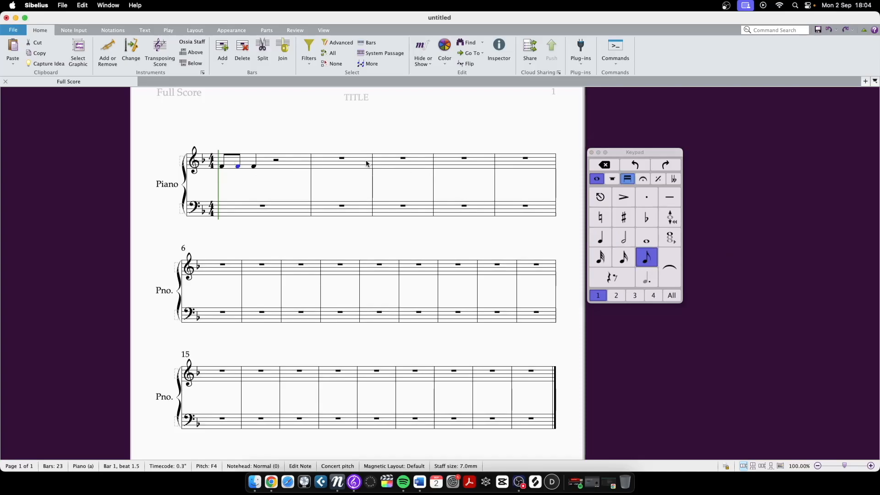
- Delete the F4 notes from treble bar 1 and change the beat-2 rest to a half rest
key("BackSpace")
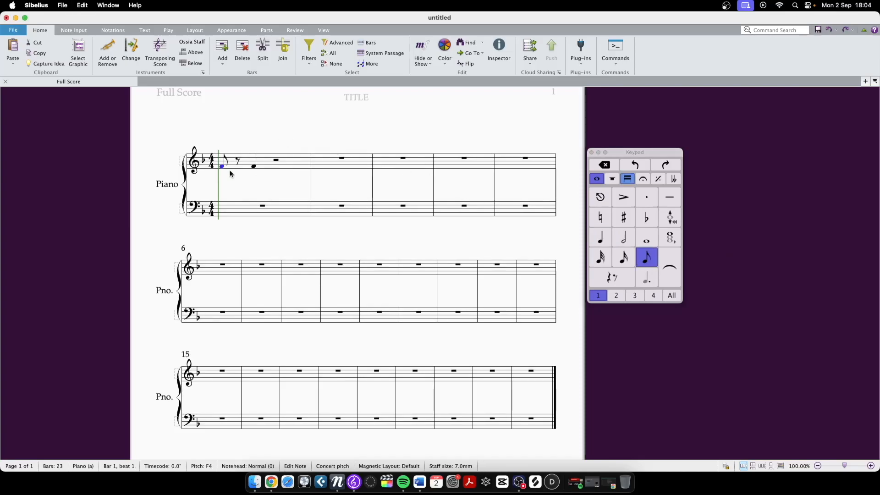
key("BackSpace")
left_click(255, 168)
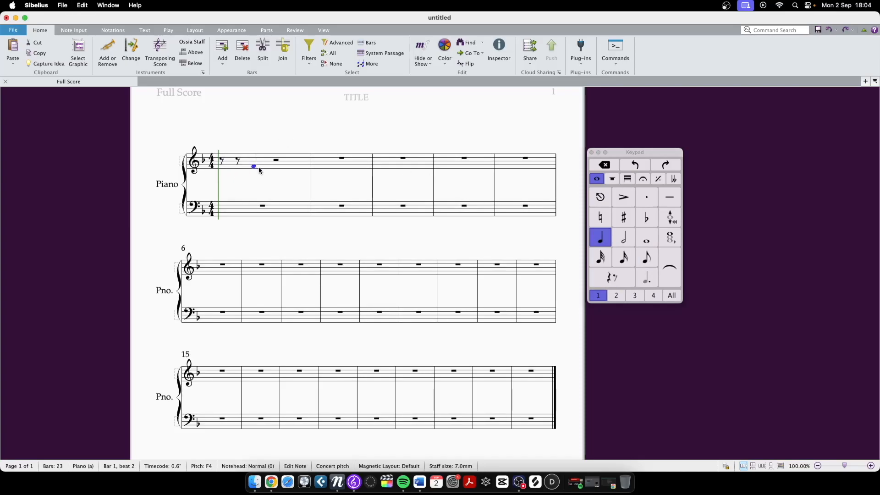
key("BackSpace")
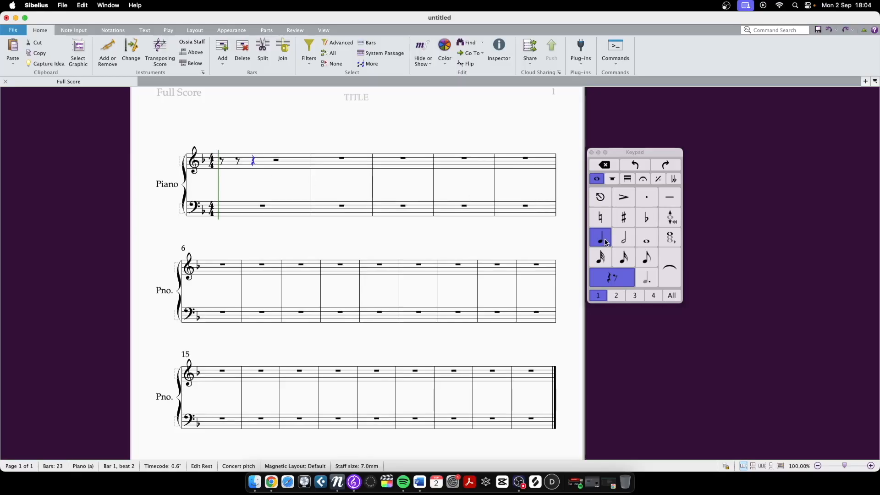
left_click(624, 237)
left_click(364, 220)
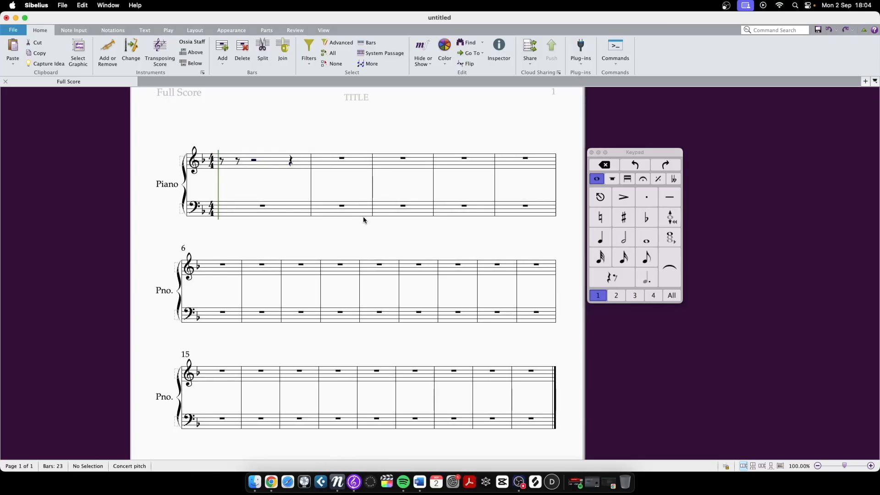
- Load the quarter-note input value and leave note-input mode without placing a note
left_click(601, 237)
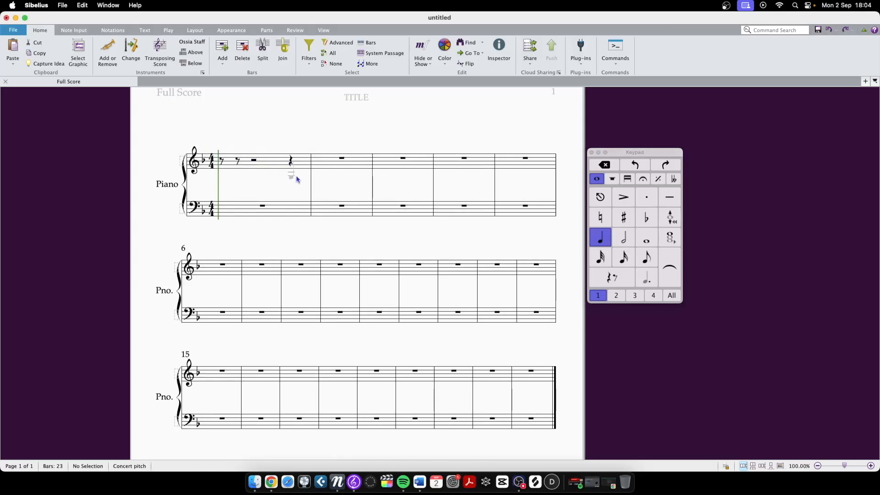
left_click(600, 198)
left_click(601, 237)
key("Escape")
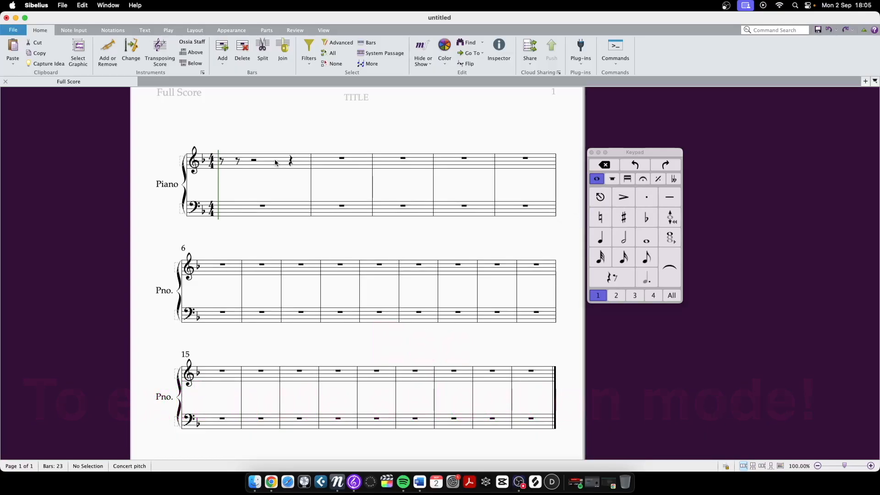
- Change the first rest of treble bar 1 to a quarter rest and repeat it through the end of bar 2
left_click(221, 161)
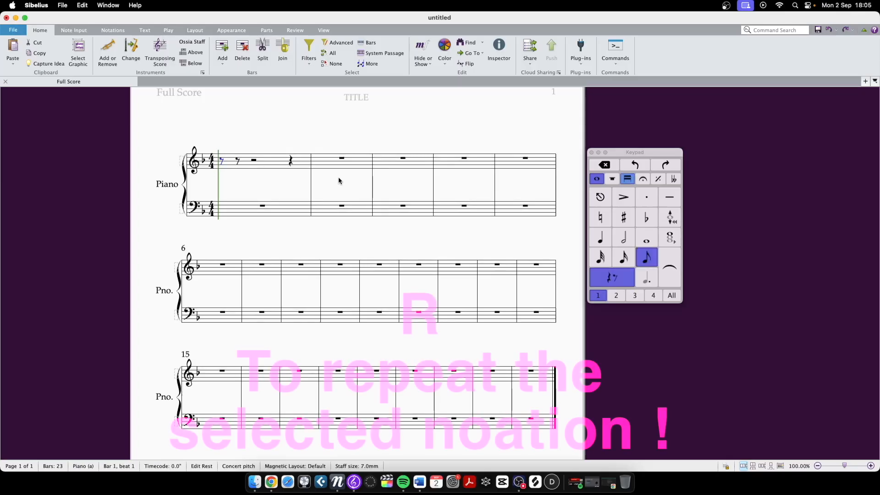
left_click(601, 238)
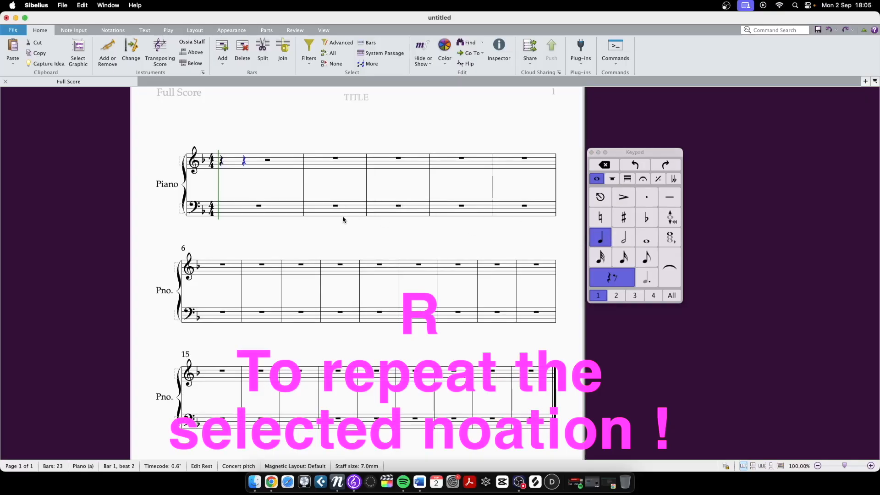
key("r")
key("r")
key("r")
key("r")
key("r")
key("r")
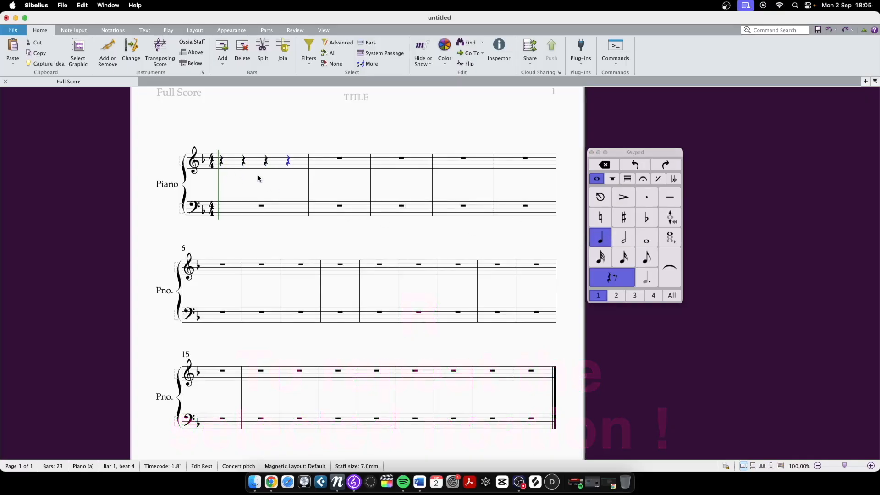
left_click(223, 164)
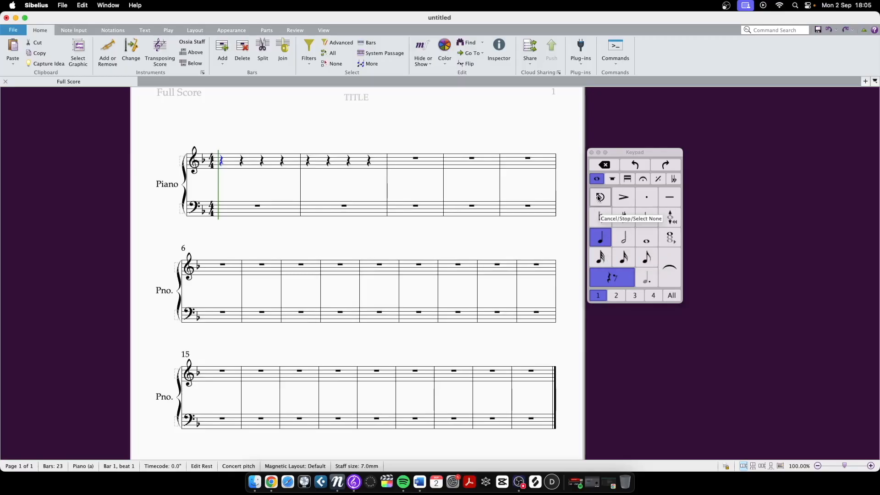
left_click(501, 136)
left_click(599, 238)
key("Escape")
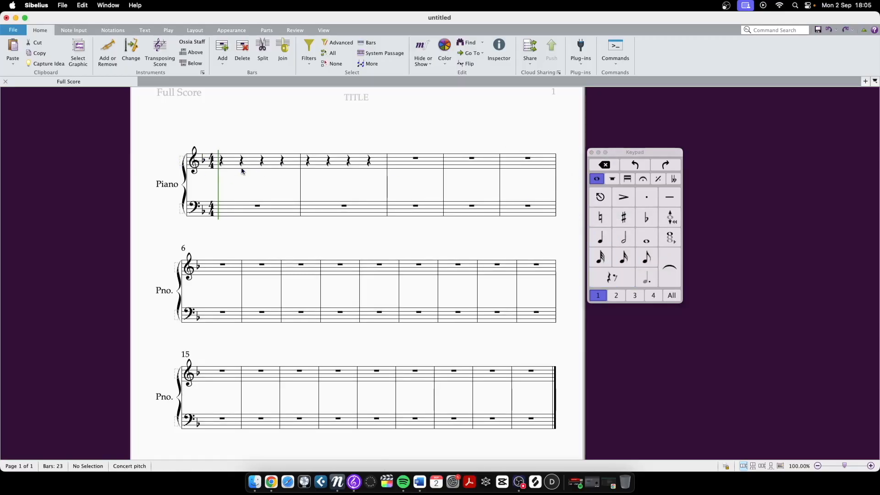
- Enter three ascending quarter notes ending on D6 from beat 1 of treble bar 1
left_click(228, 166)
key("c")
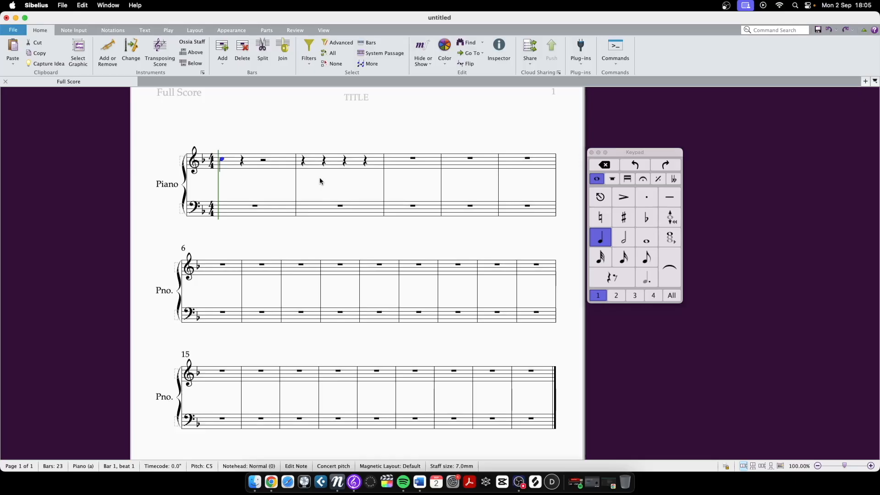
key("e")
key("g")
key("c")
- Undo the slur added to the last note and clear all notes from treble bar 1
key("s")
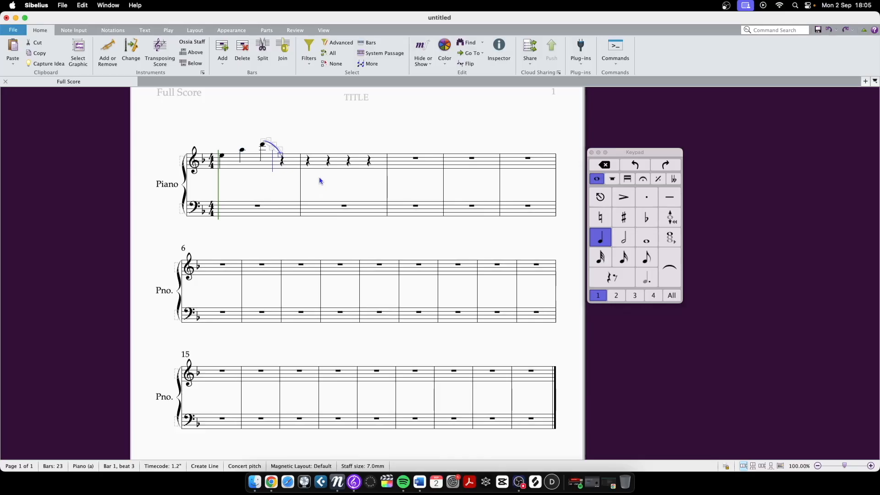
key("super+z")
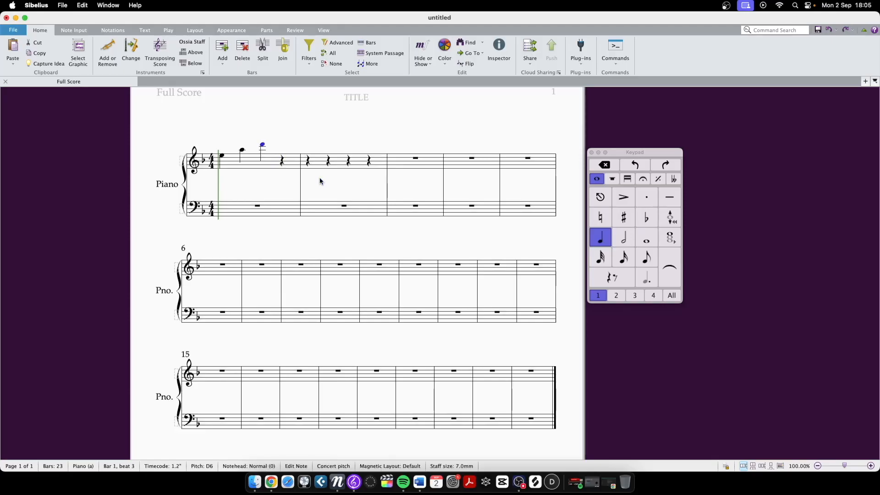
left_click(274, 171)
key("Delete")
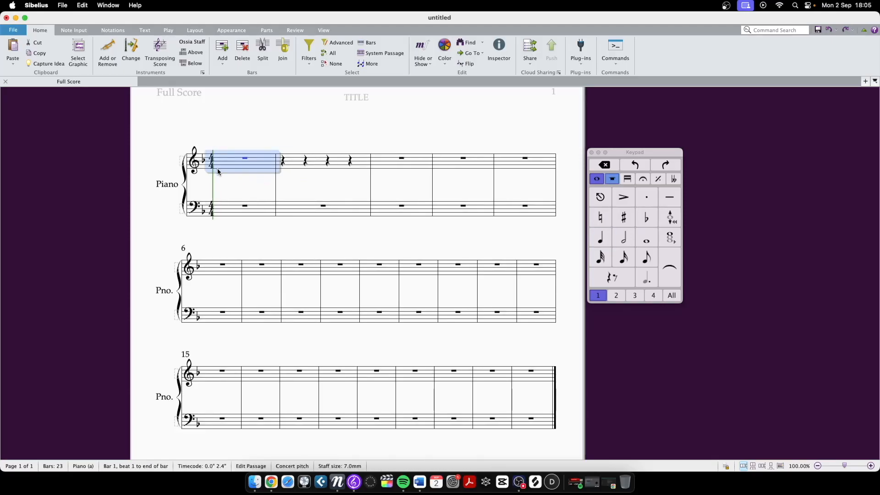
- Enter a quarter-note C5 on beat 1 of treble bar 1
left_click(608, 244)
left_click(221, 160)
key("c")
key("Escape")
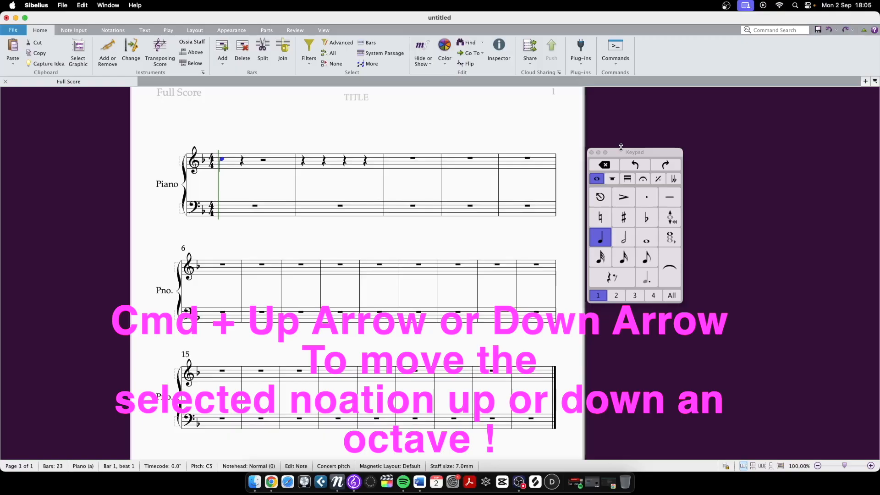
- Transpose the selected C5 up two octaves and back down two octaves
key("super+Up")
key("super+Up")
key("super+Down")
key("super+Down")
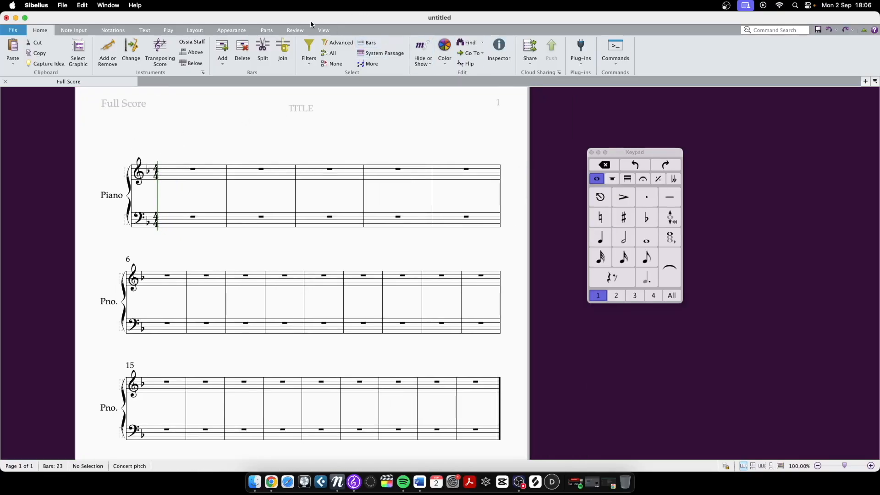
- Move the Keypad closer to the score page and show the Transport panel
left_click_drag(657, 139, 623, 143)
left_click(325, 30)
left_click(736, 45)
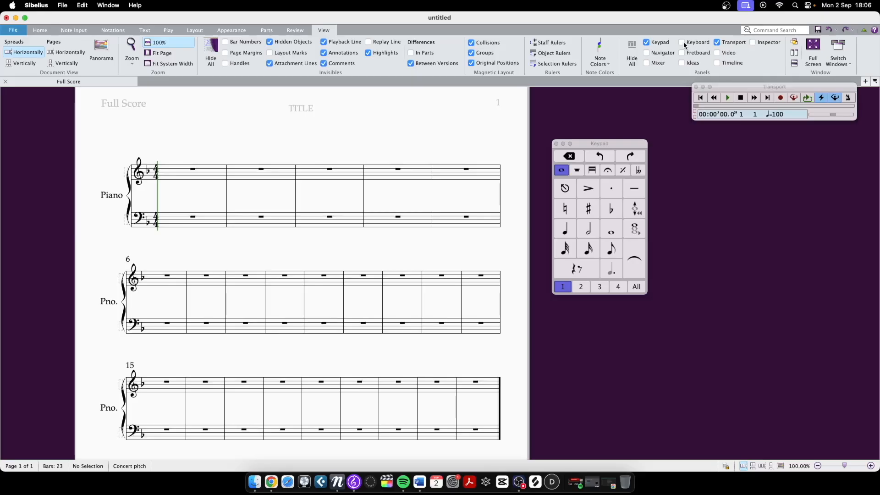
- Show and close the Keyboard panel, and toggle the Transport panel off and on
left_click(409, 74)
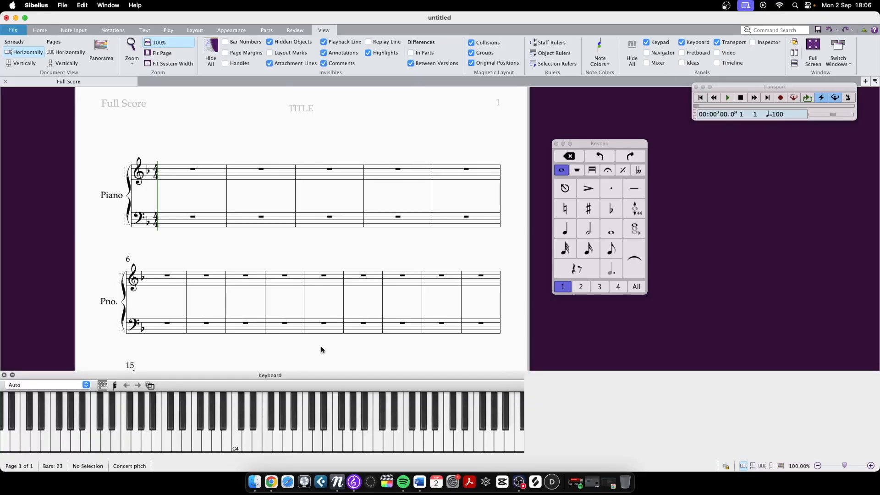
left_click(4, 376)
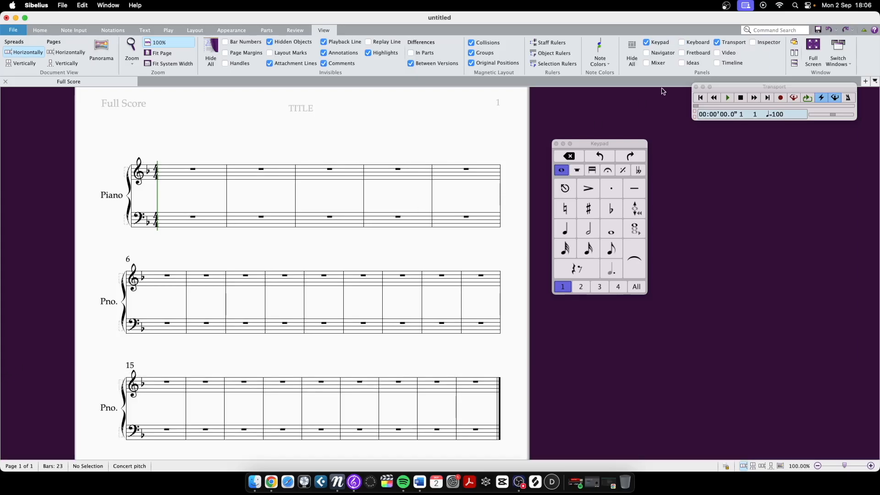
left_click(729, 45)
left_click(728, 44)
- Move the Transport panel above the first system and try its playback and rewind controls
left_click_drag(757, 96, 316, 105)
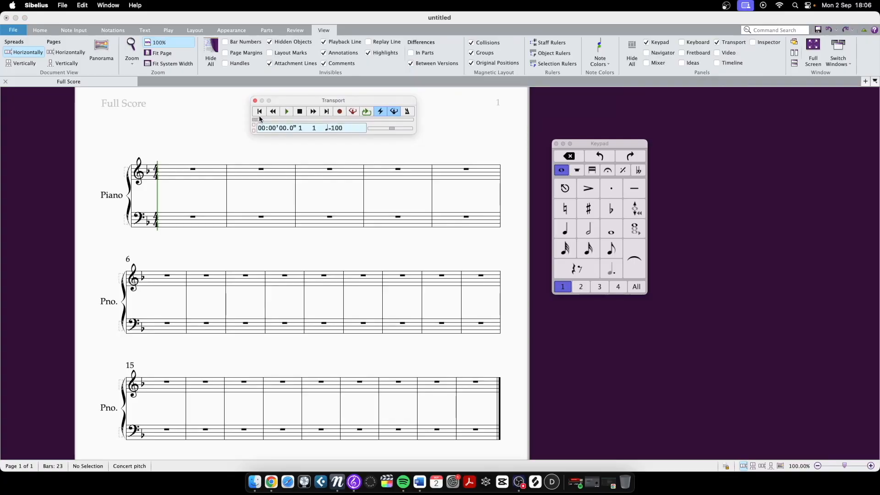
key("space")
left_click(259, 121)
left_click(287, 113)
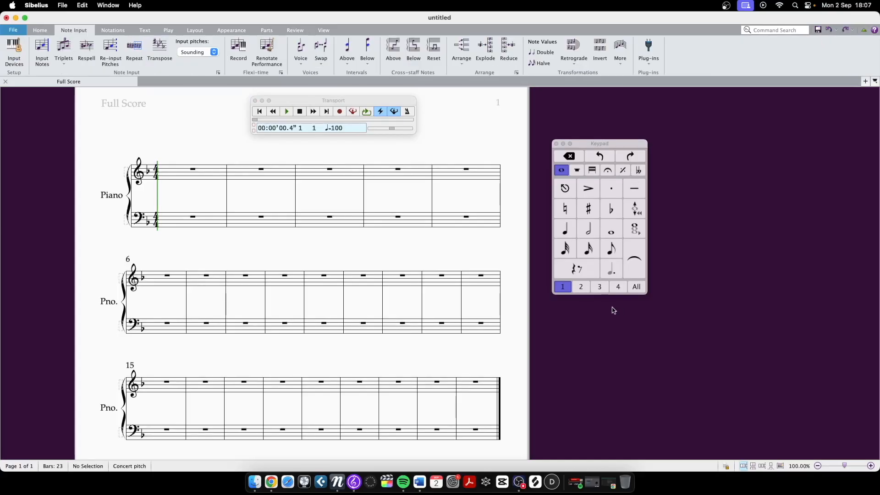
- Shrink the floating Keypad window
left_click_drag(646, 296, 604, 227)
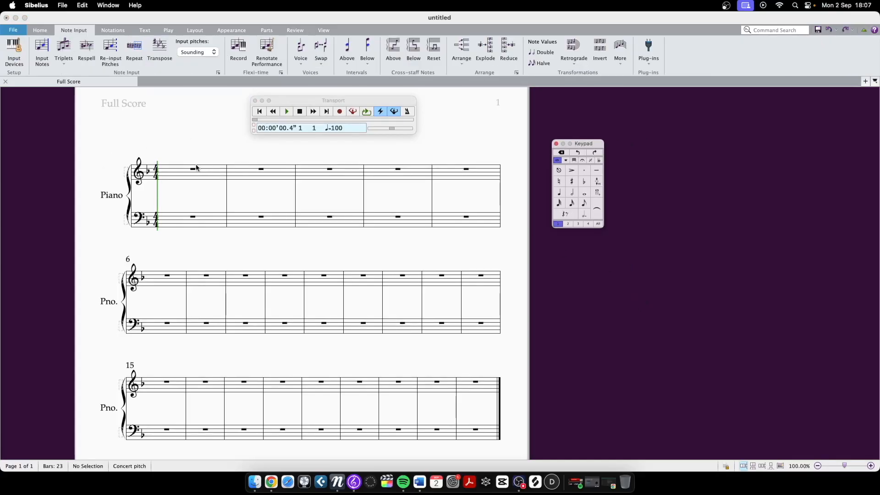
- Fill treble bar 1 with four quarter-note C5s, leave note input and clear the selection
left_click(195, 171)
left_click(188, 153)
left_click(178, 178)
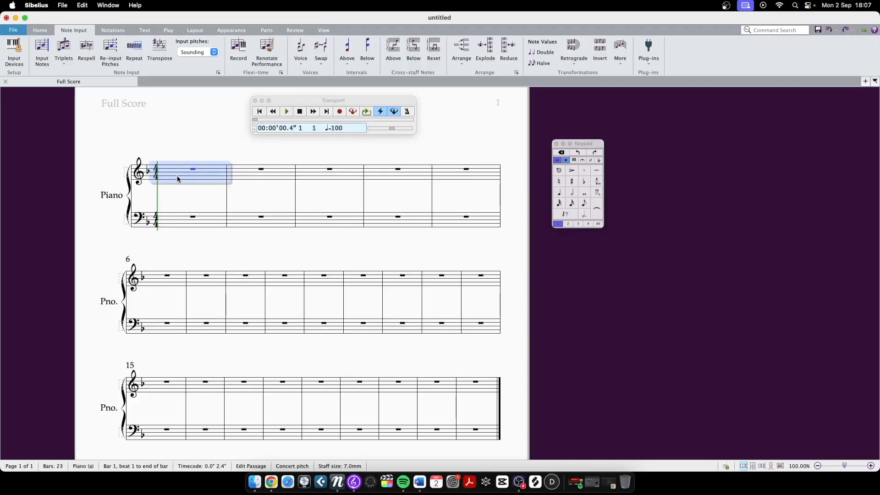
key("c")
key("c")
key("c")
key("c")
key("Escape")
left_click(165, 171)
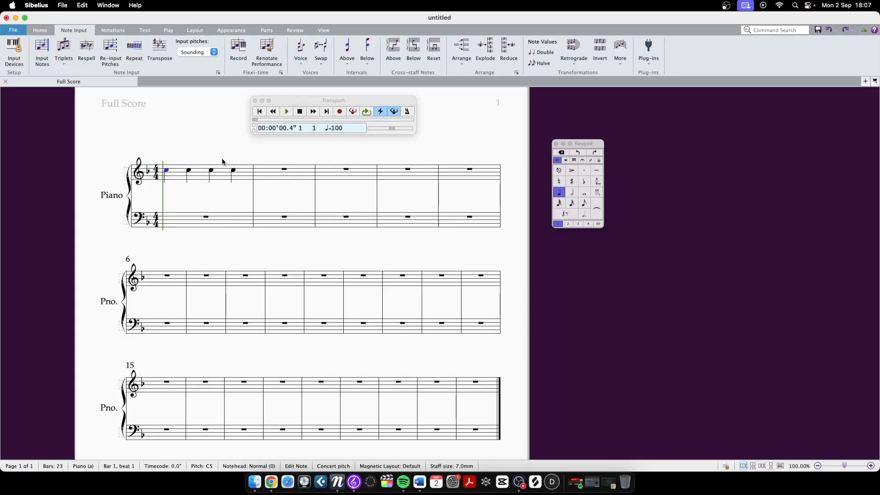
left_click_drag(158, 158, 159, 157)
left_click(113, 162)
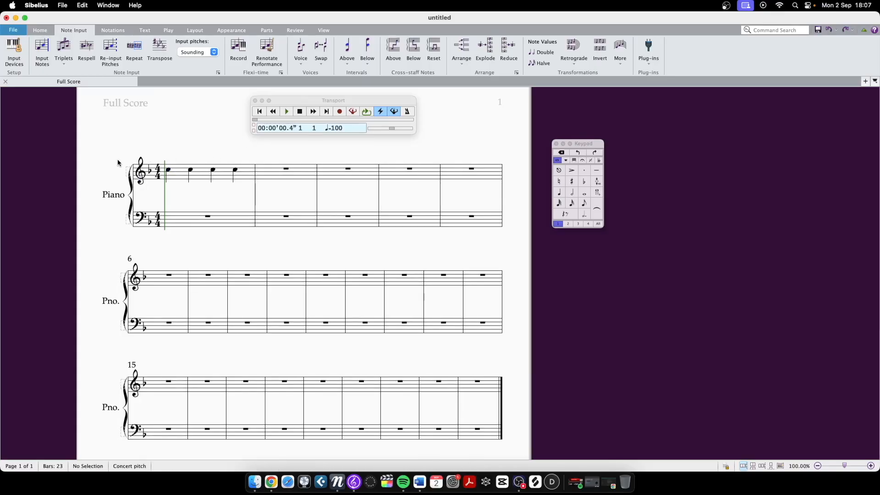
- Play the score from the beginning, stop it, and play back from the first C5 of treble bar 1
left_click(286, 111)
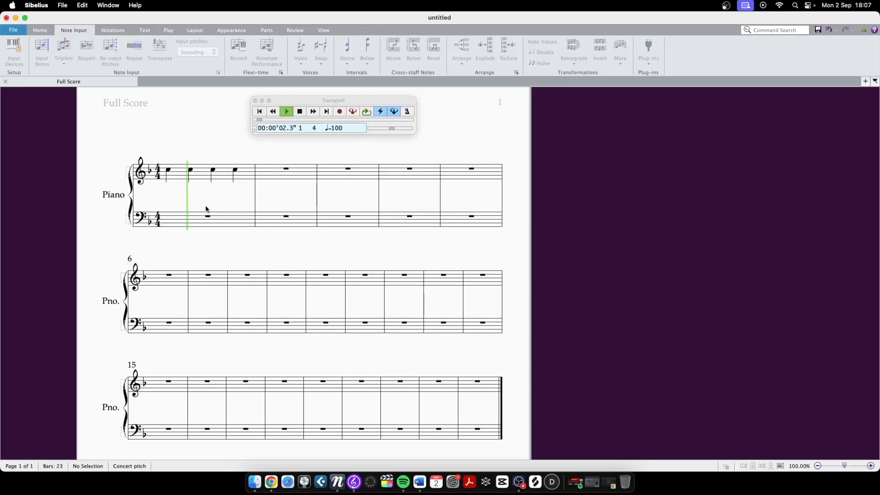
key("space")
left_click(274, 128)
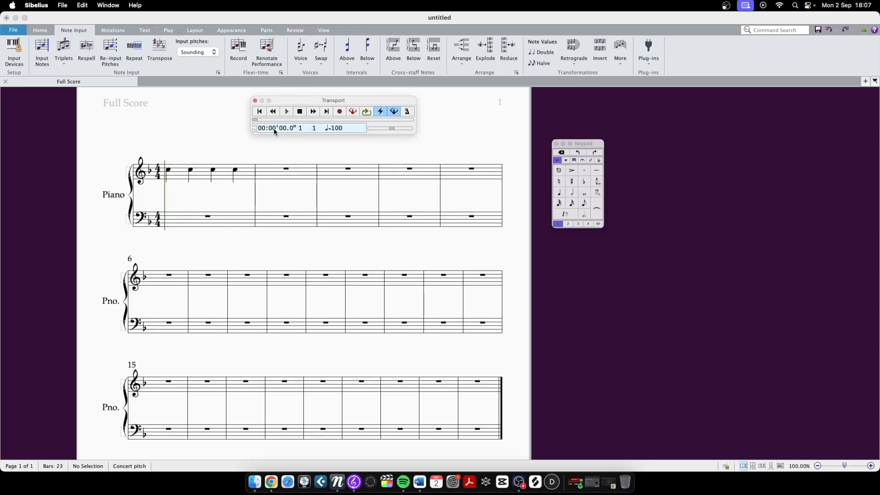
left_click(168, 170)
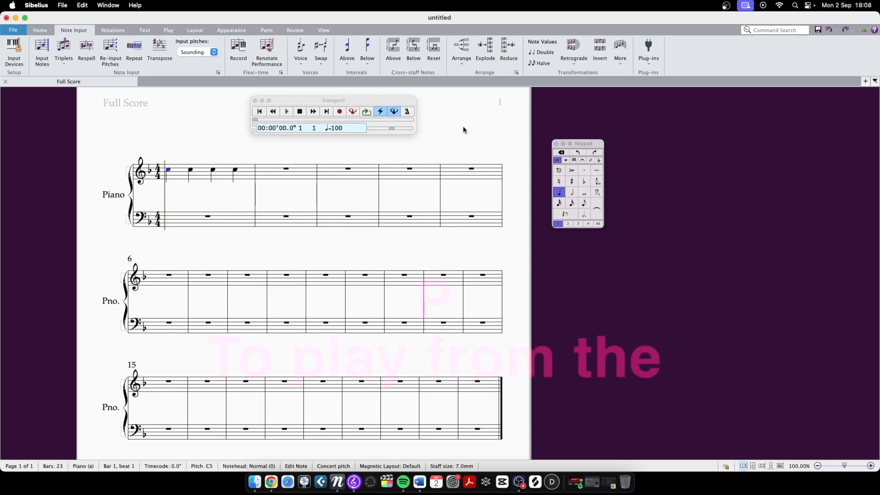
key("p")
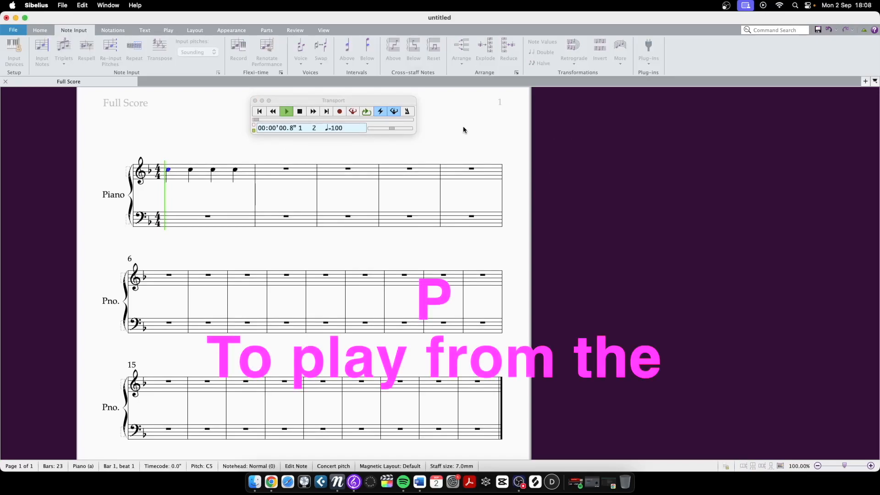
key("Escape")
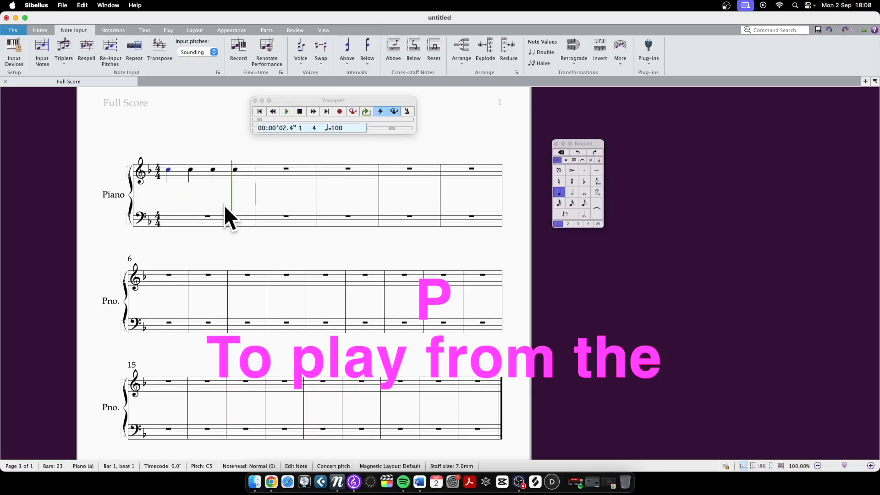
- Copy the four quarter notes of treble bar 1 into treble bar 20 and clear the selection
left_click(200, 176)
key("super+c")
left_click(360, 388)
key("super+v")
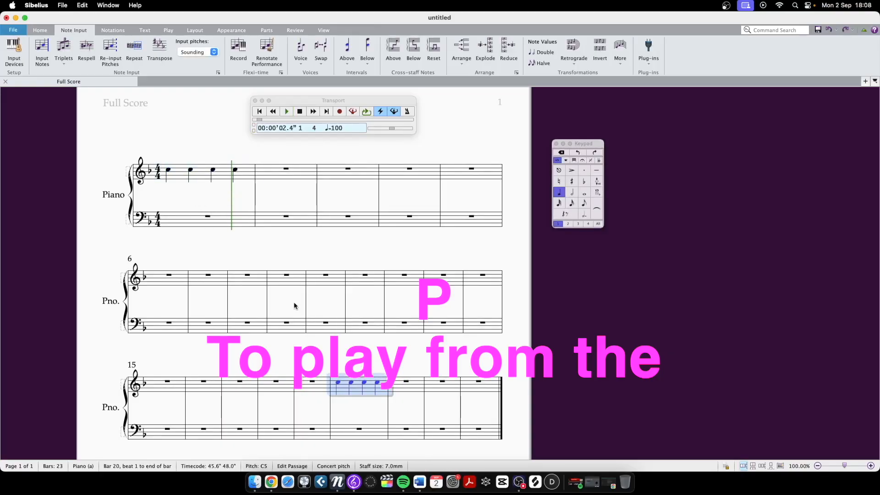
key("Escape")
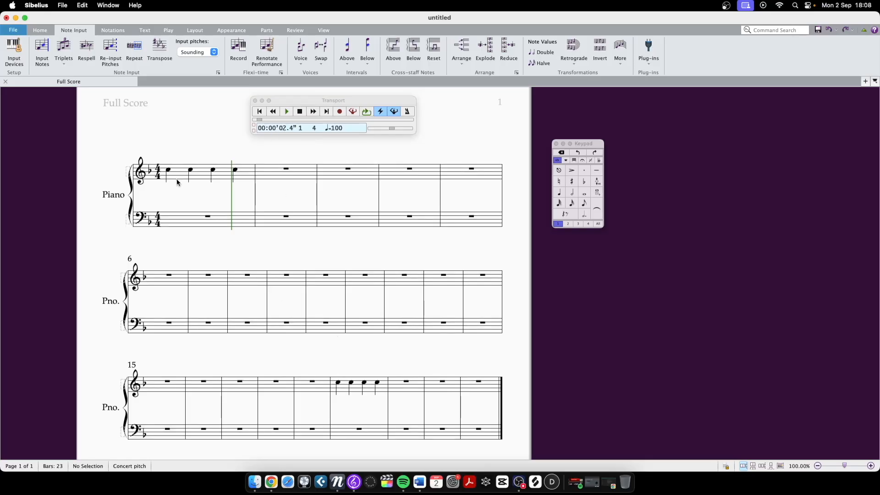
- Play back from the first note of treble bar 20 and stop the playback
left_click(339, 382)
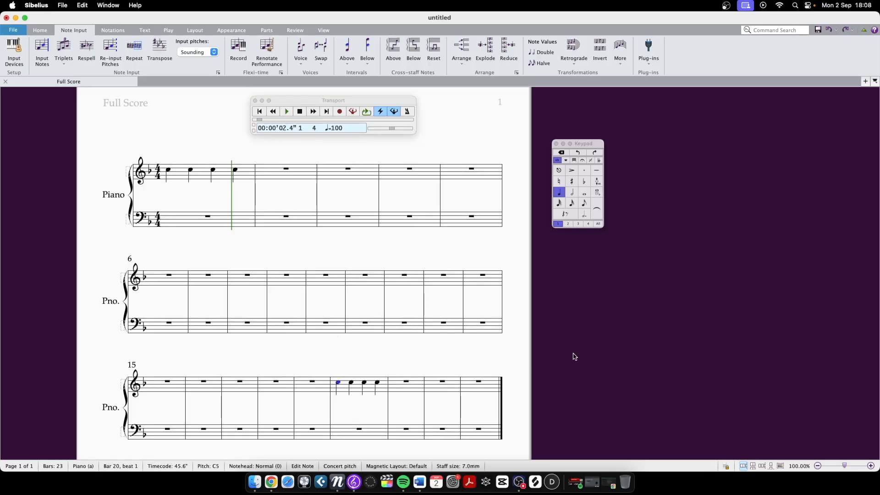
key("p")
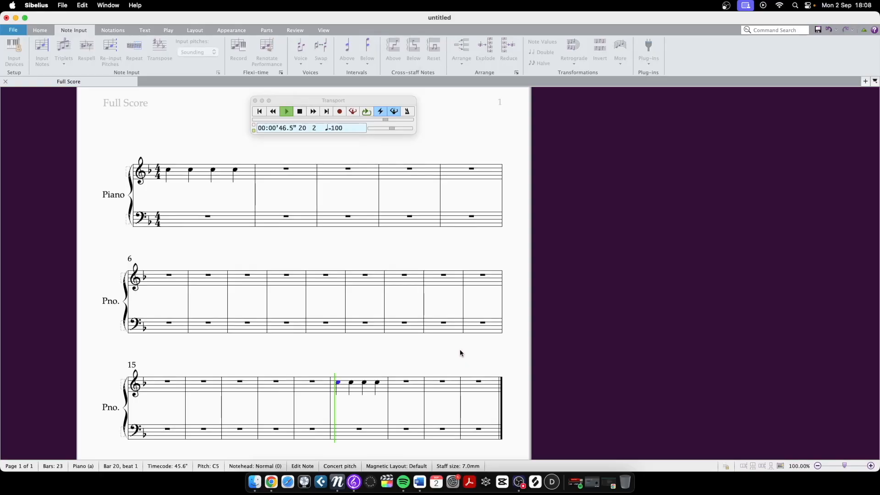
key("space")
- Delete the notes in treble bars 20 and 1, and clear the selection
left_click(361, 390)
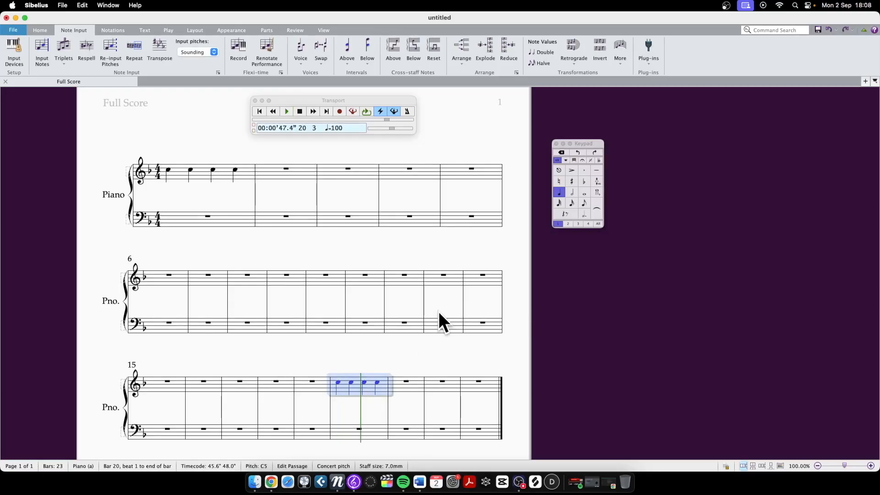
key("Delete")
left_click(184, 174)
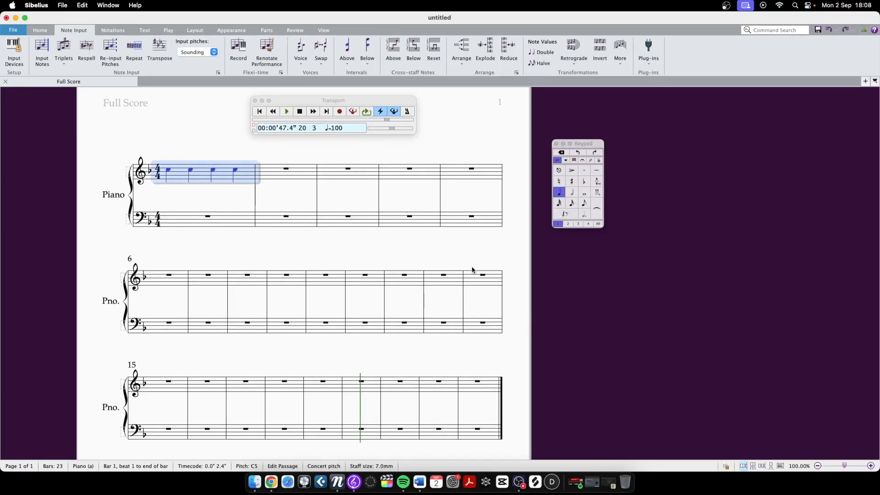
key("Delete")
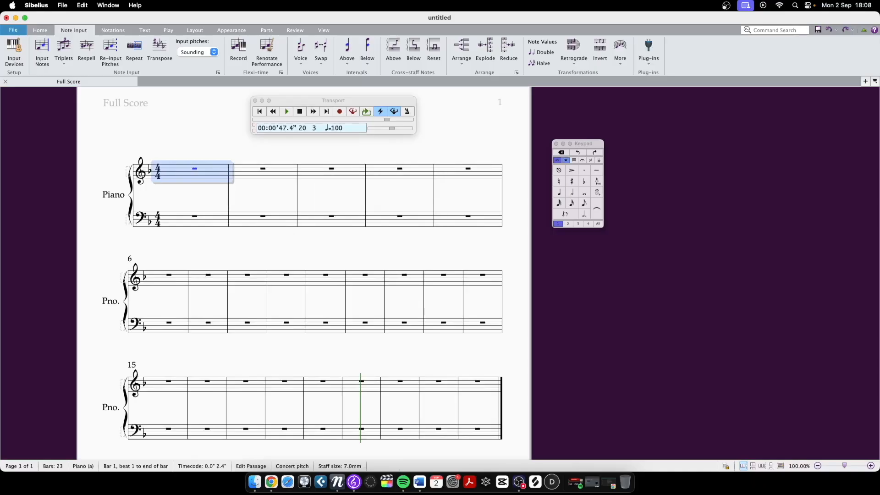
key("Escape")
- Move the floating Keypad off the score page and enlarge it
left_click_drag(201, 153, 320, 200)
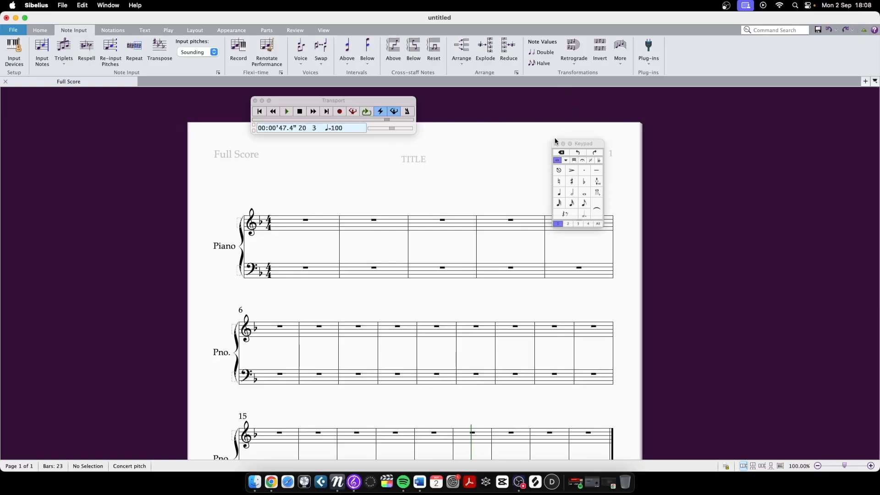
left_click_drag(572, 144, 662, 115)
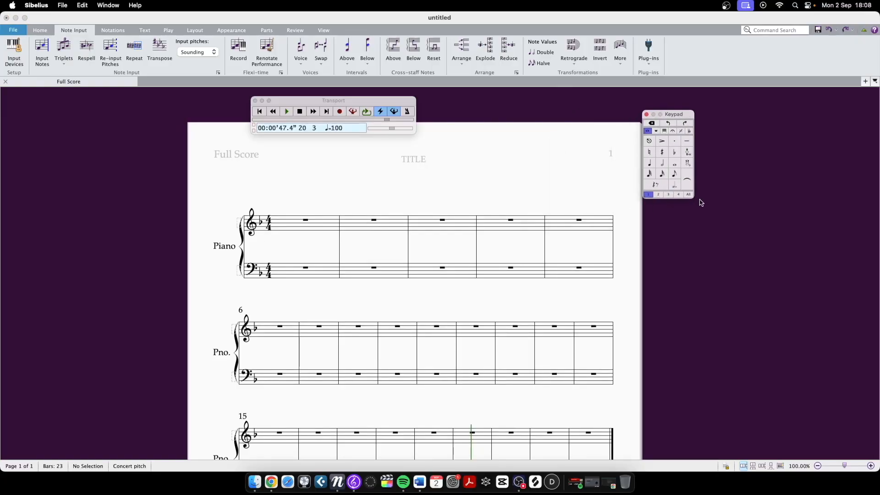
left_click_drag(695, 197, 754, 231)
left_click_drag(236, 121, 222, 112)
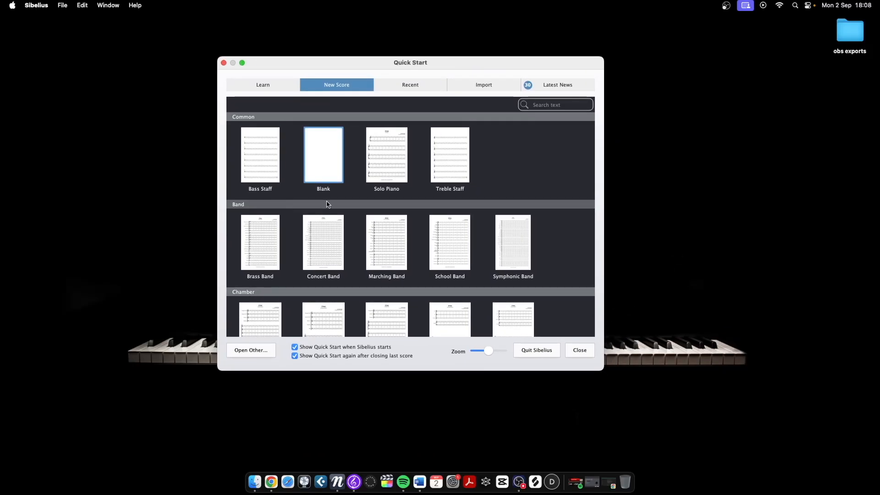
- Check the Quick Start import section, return to the new score templates and move the window away from the desktop files
left_click(482, 87)
left_click(337, 85)
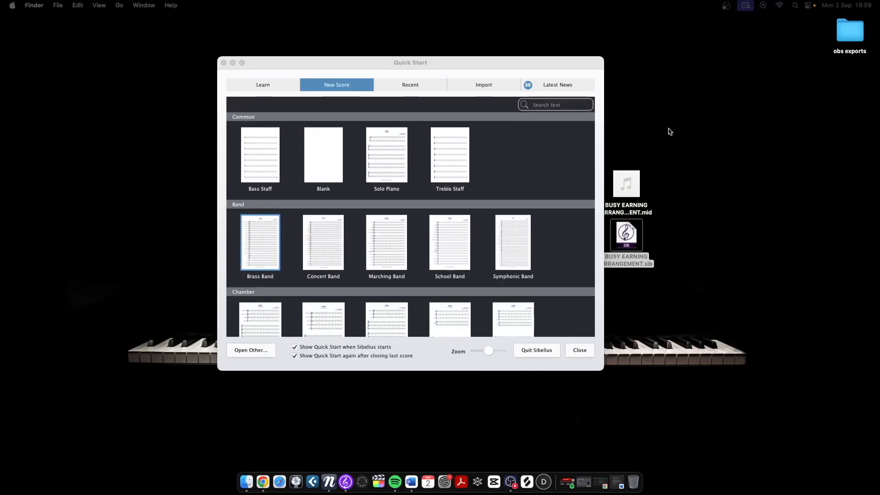
left_click(572, 75)
left_click(668, 295)
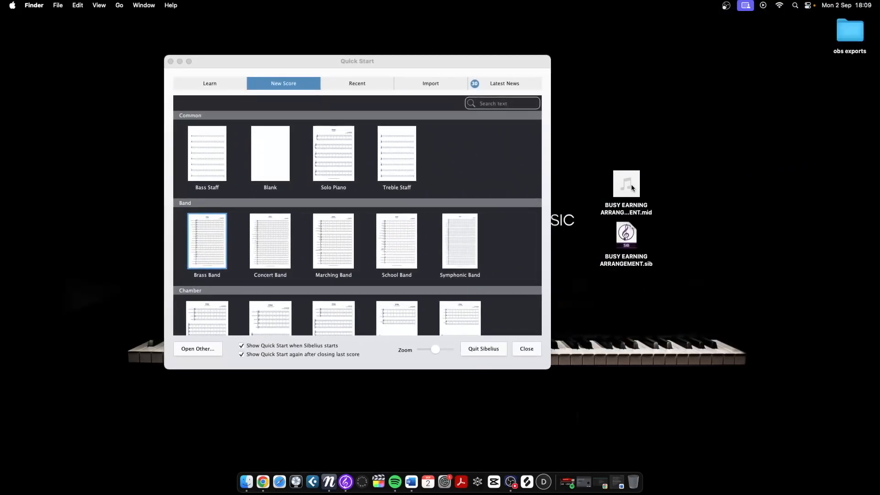
- Open BUSY EARNING ARRANGEMENT.sib from the desktop, look through its staves in a maximised window and close the score
double_click(626, 234)
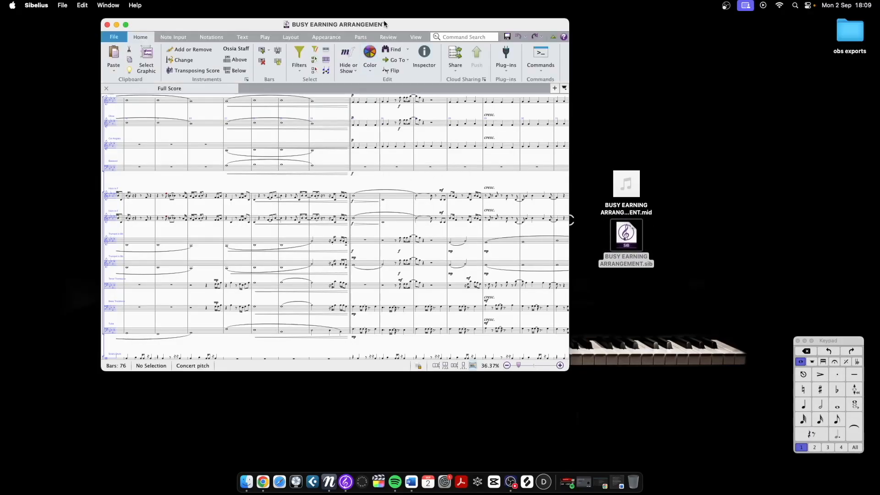
double_click(385, 24)
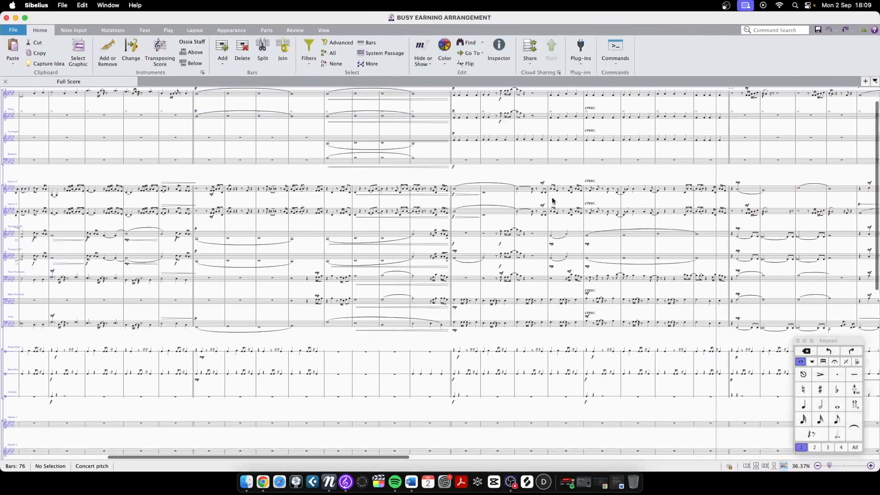
scroll(411, 226, "down", 10)
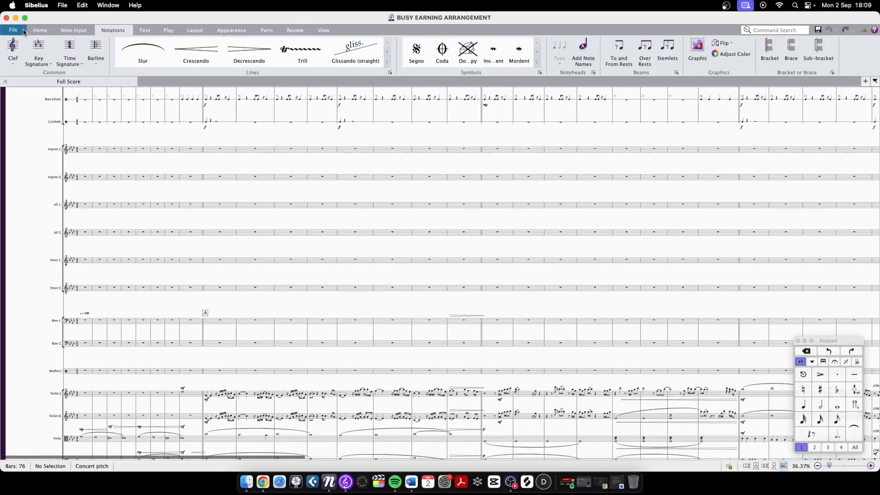
left_click(16, 18)
left_click(601, 482)
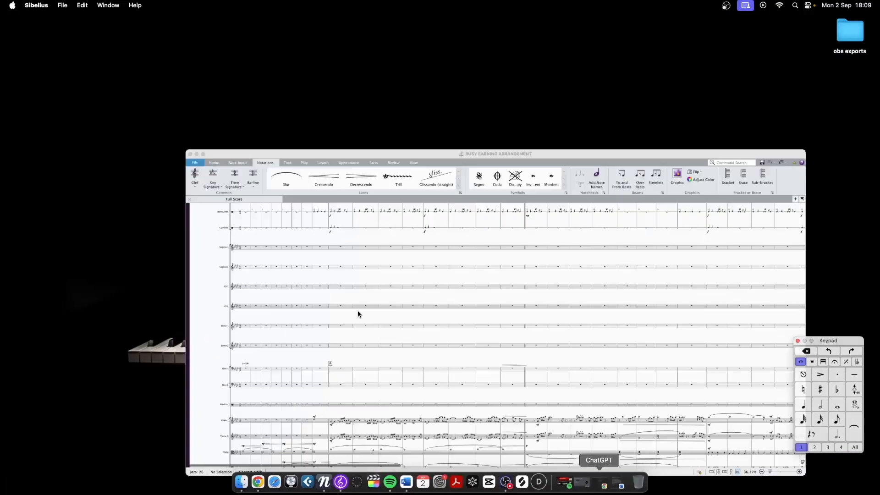
left_click(7, 18)
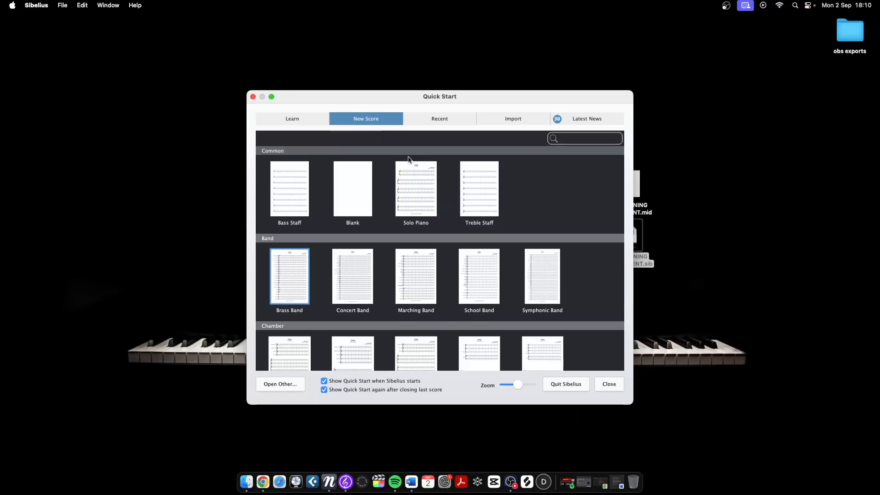
- Move the Quick Start window aside and open BUSY EARNING ARRANGEMENT.mid from the Desktop folder as a MIDI import
left_click_drag(452, 97, 342, 77)
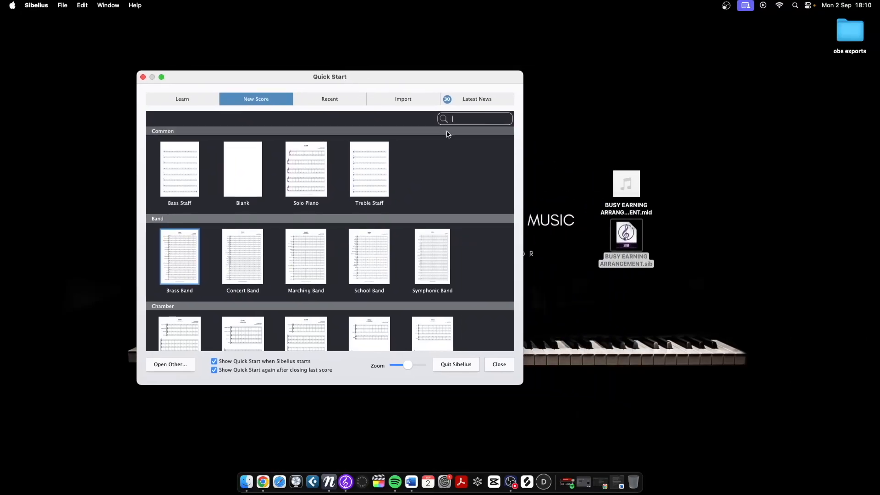
left_click(410, 100)
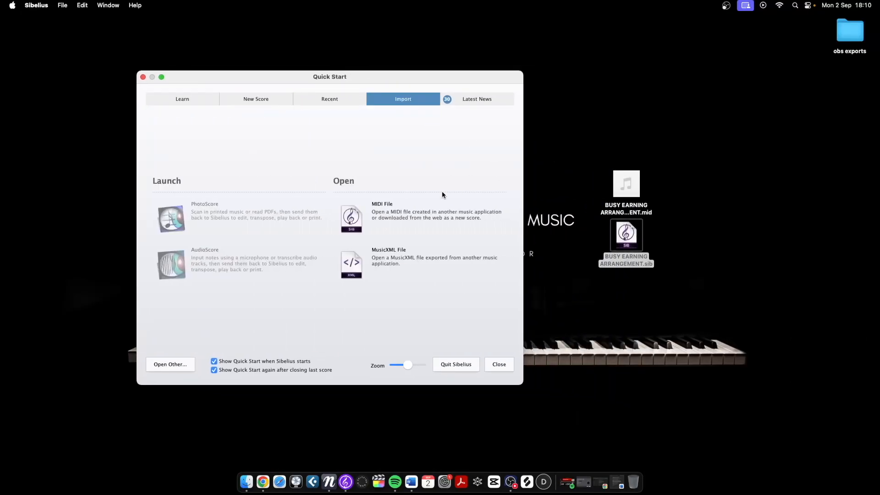
left_click(415, 214)
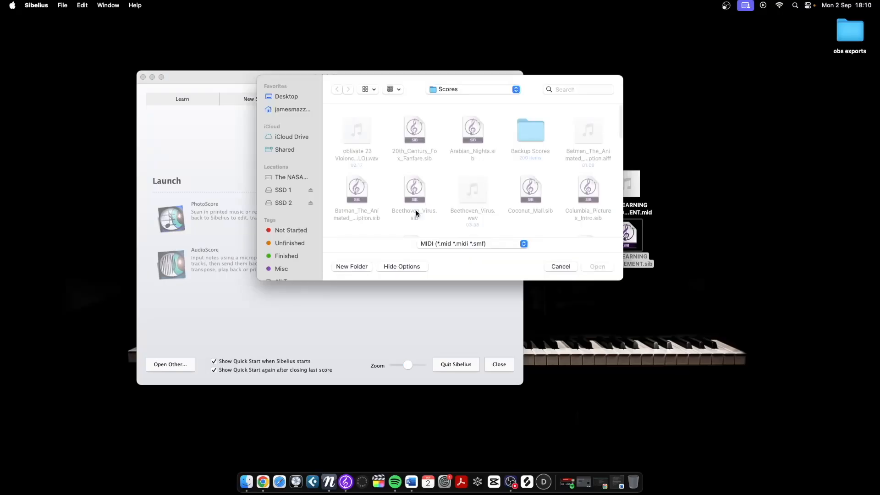
double_click(403, 133)
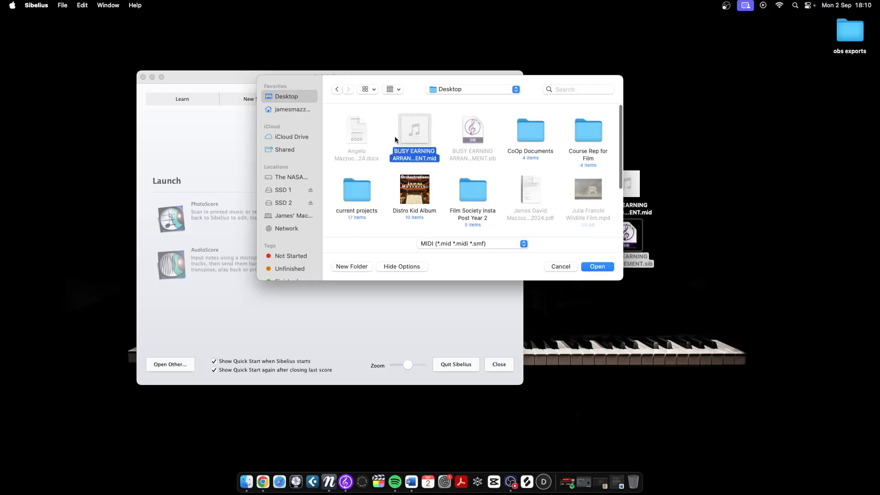
left_click_drag(267, 105, 284, 100)
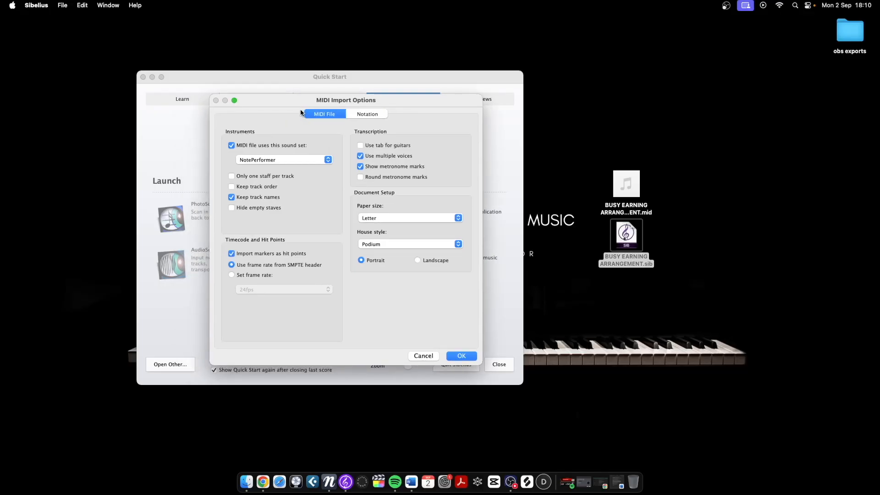
- Review the available sound sets, choose NotePerformer for the MIDI file and enable only one staff per track
left_click(257, 159)
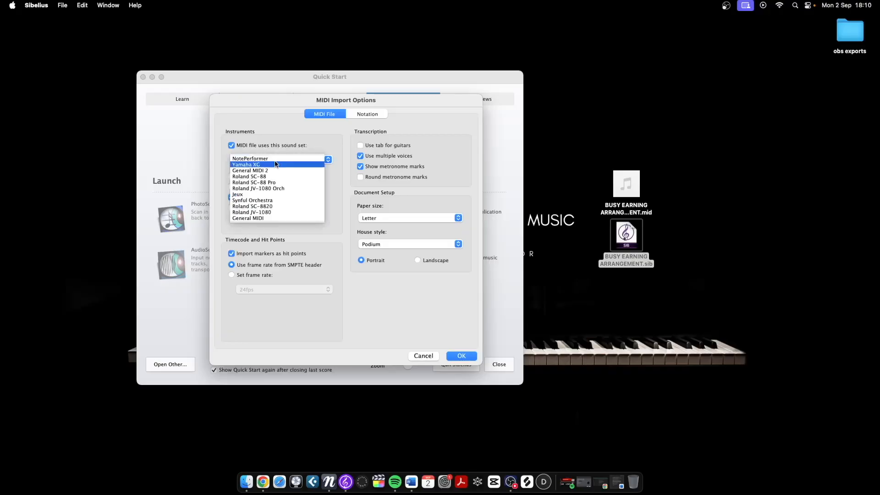
left_click(257, 157)
left_click(255, 158)
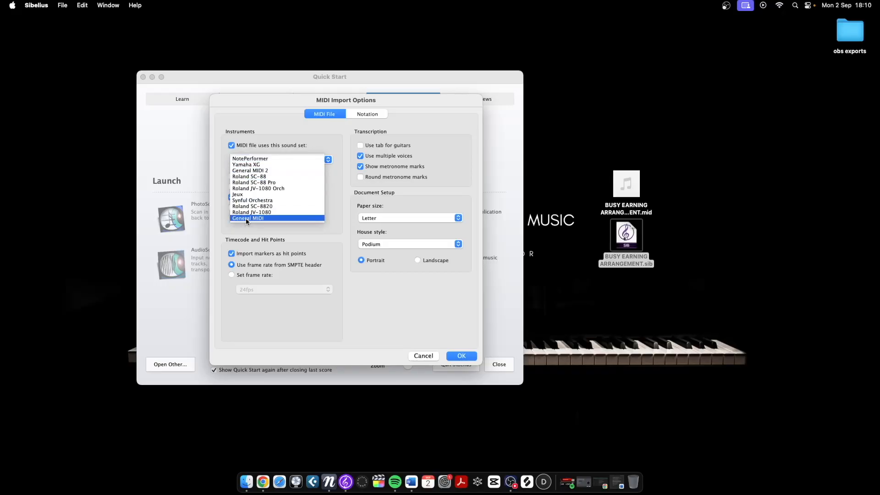
left_click(246, 159)
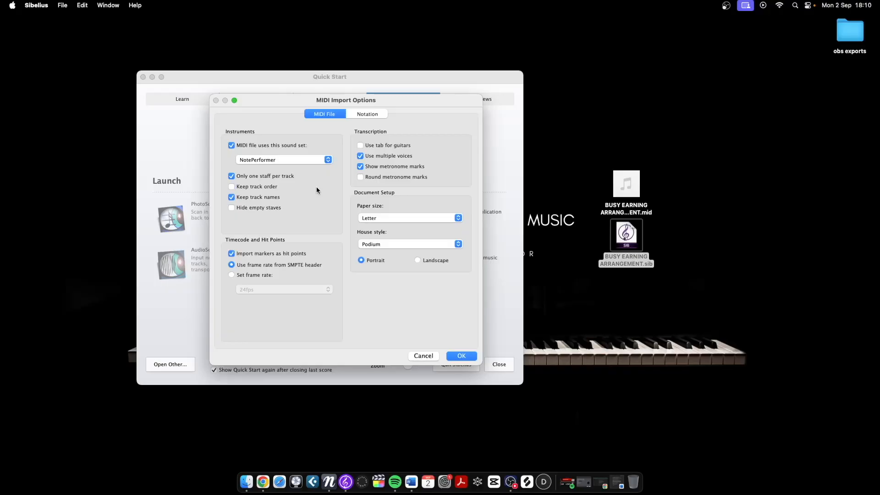
- Set the imported score's paper size to A4 with the Podium house style, and review the notation import options
left_click(365, 218)
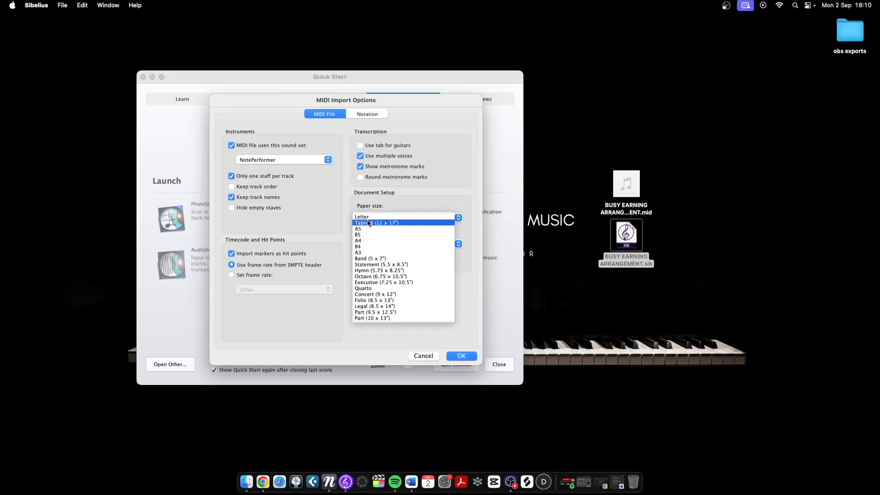
left_click(368, 242)
left_click(377, 243)
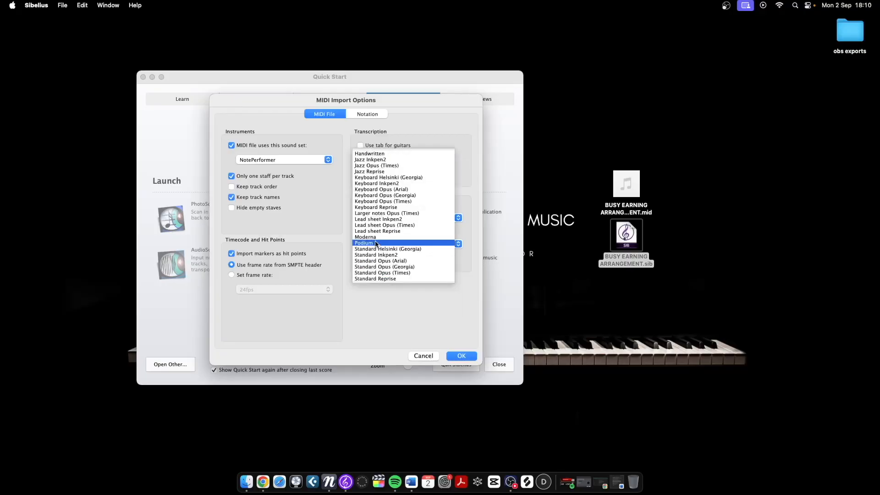
left_click(390, 243)
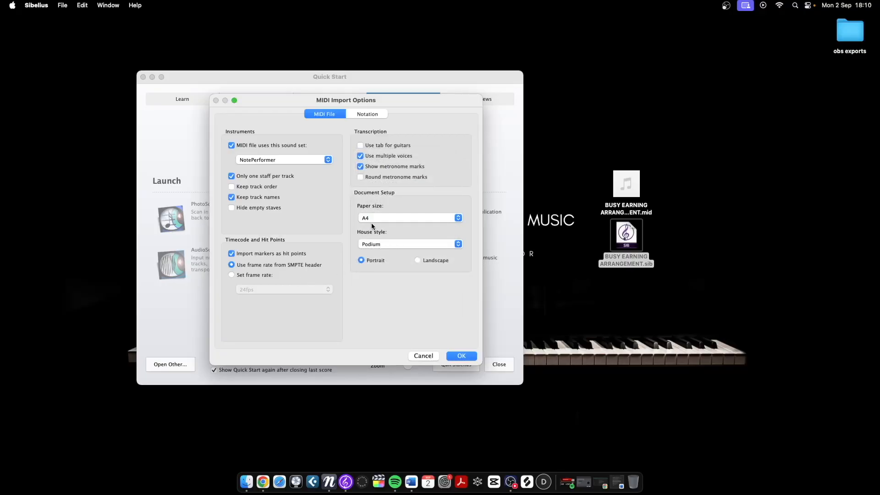
left_click(367, 114)
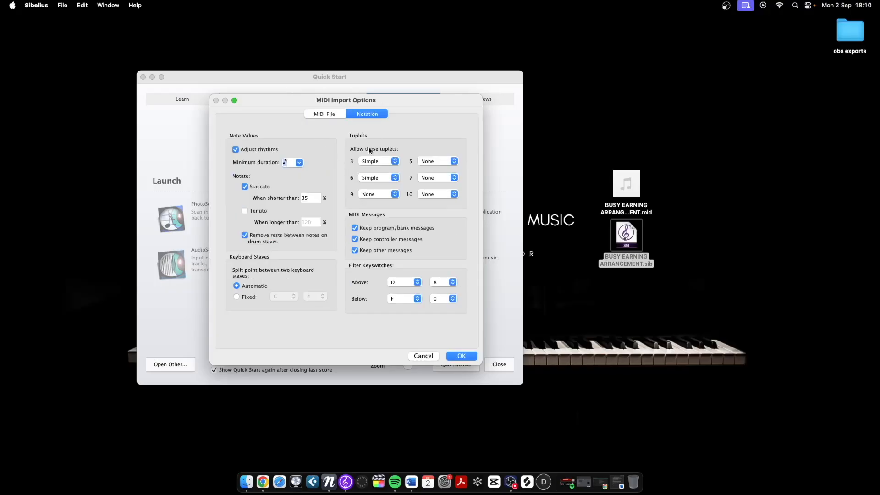
left_click(321, 114)
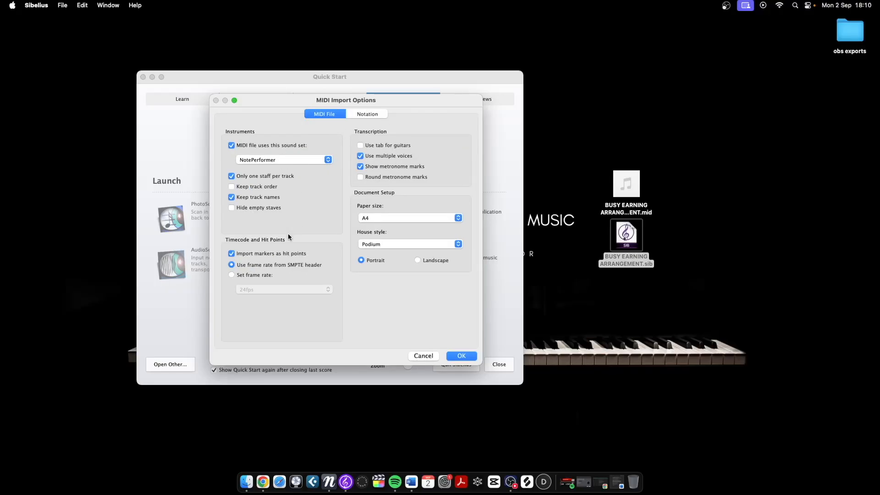
- Import the BUSY EARNING ARRANGEMENT MIDI file with the chosen options and look over the new score's staves
left_click(461, 356)
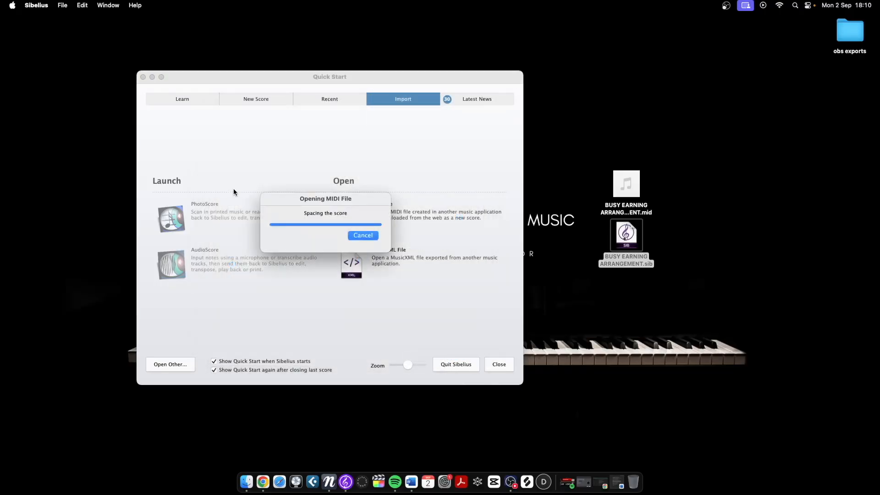
scroll(231, 193, "down", 15)
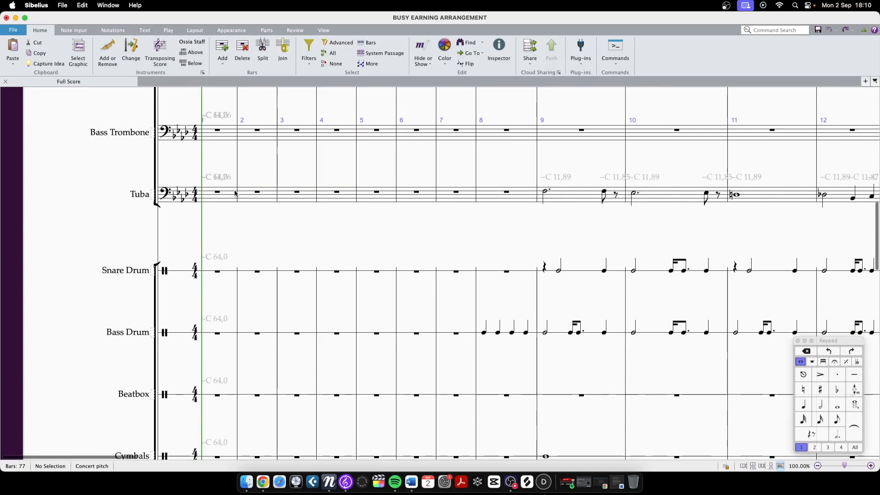
scroll(234, 189, "down", 20)
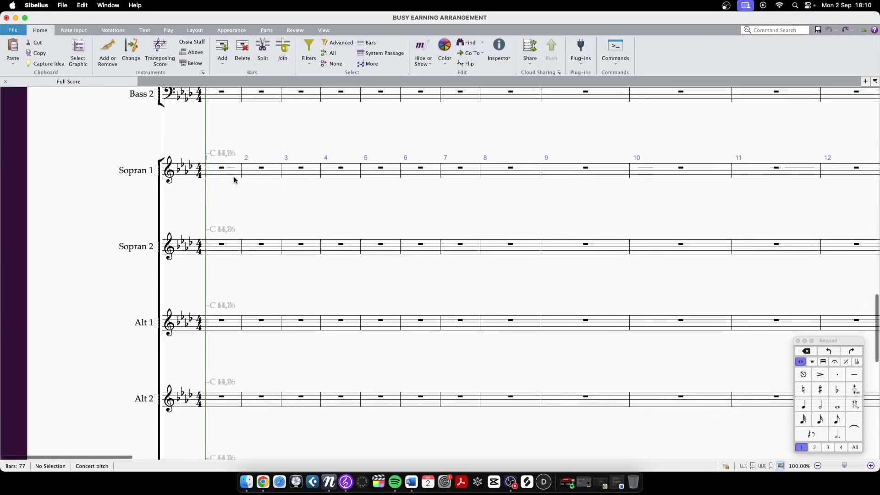
scroll(233, 182, "right", 5)
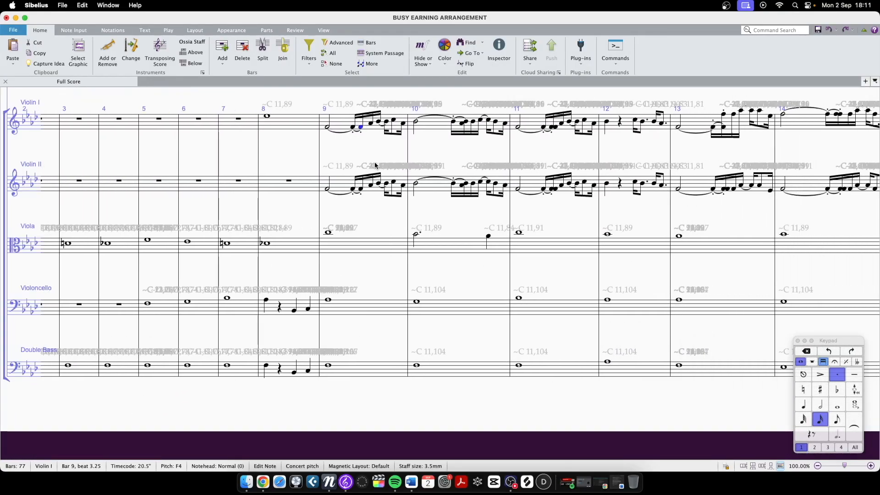
- Inspect the MIDI message text above the Violin II staff around bars 7 to 9 and clear the selection
key("super+z")
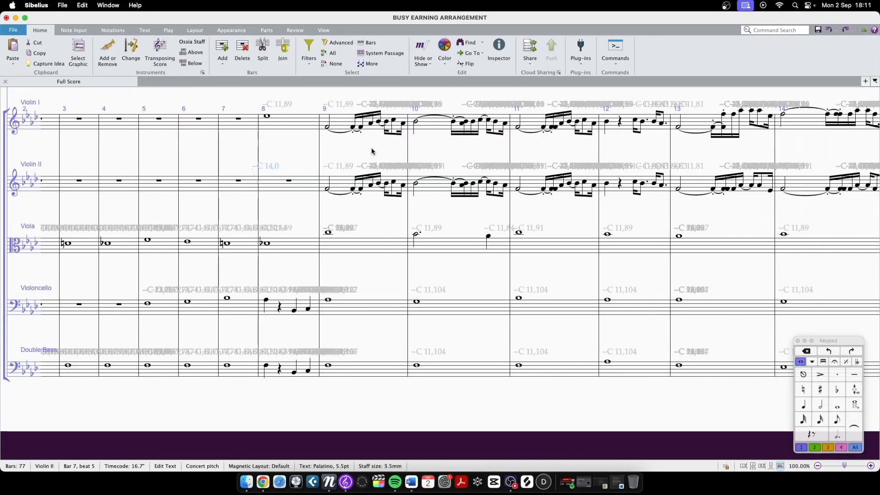
left_click_drag(372, 152, 403, 166)
left_click(415, 182)
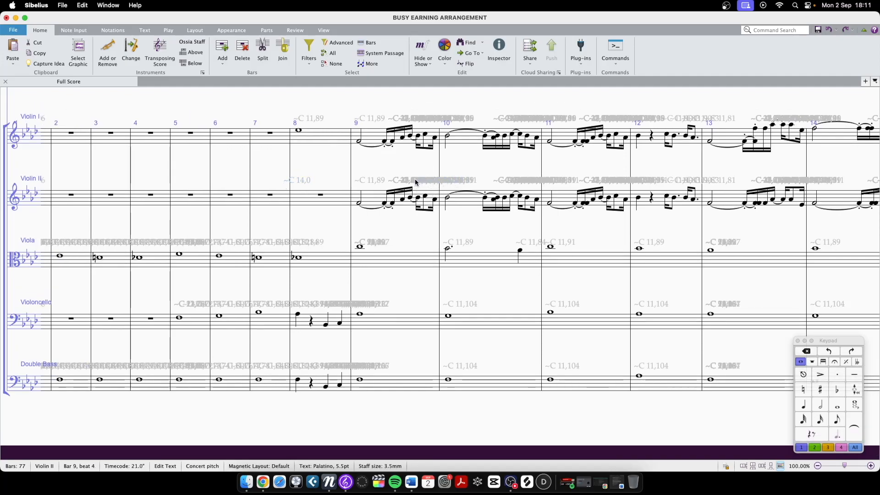
left_click(380, 179)
scroll(314, 178, "left", 5)
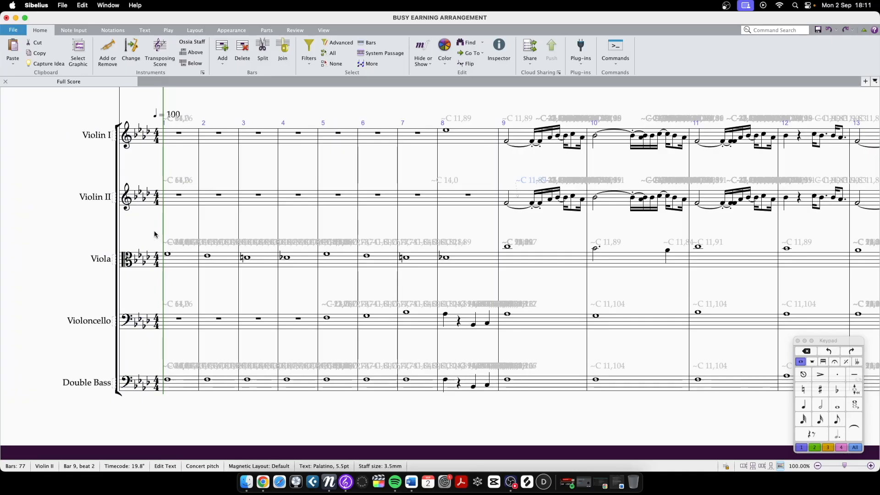
scroll(154, 235, "left", 2)
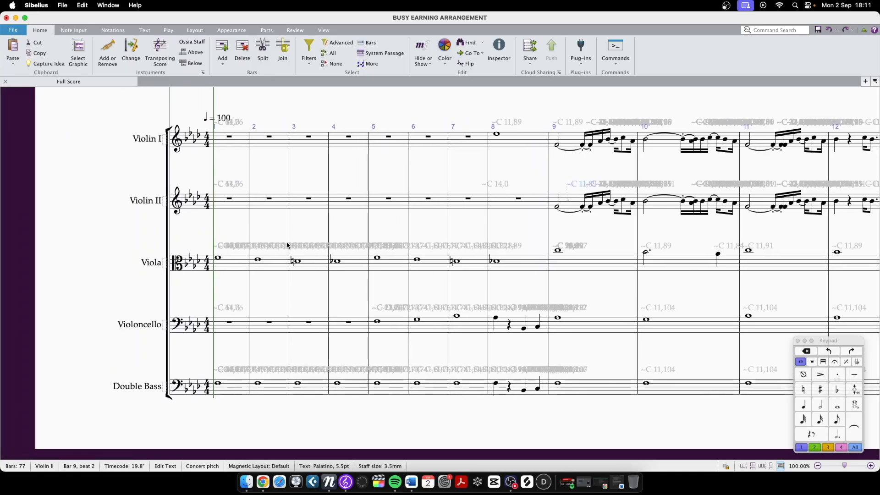
scroll(261, 216, "up", 7)
key("Escape")
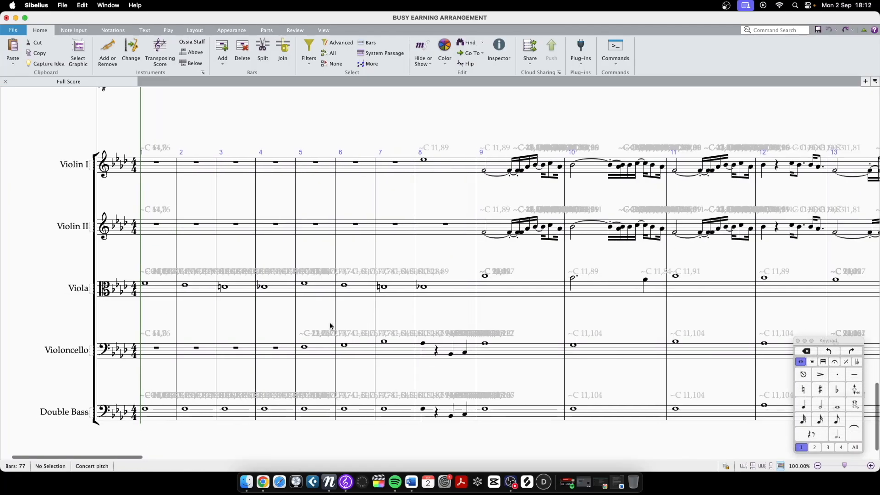
- Examine the imported woodwind and brass staves from the flute down to the tuba, up to about bar 19
scroll(332, 322, "up", 10)
scroll(560, 216, "right", 5)
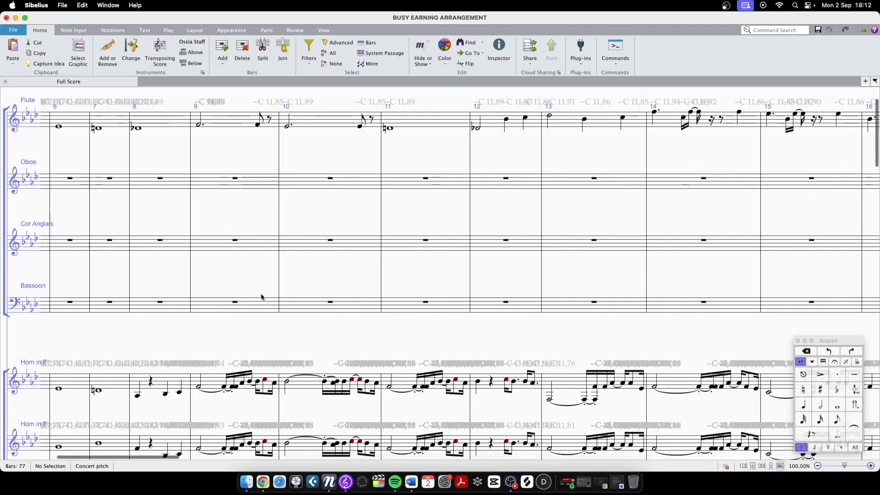
scroll(256, 292, "down", 3)
scroll(477, 327, "down", 8)
scroll(477, 327, "right", 6)
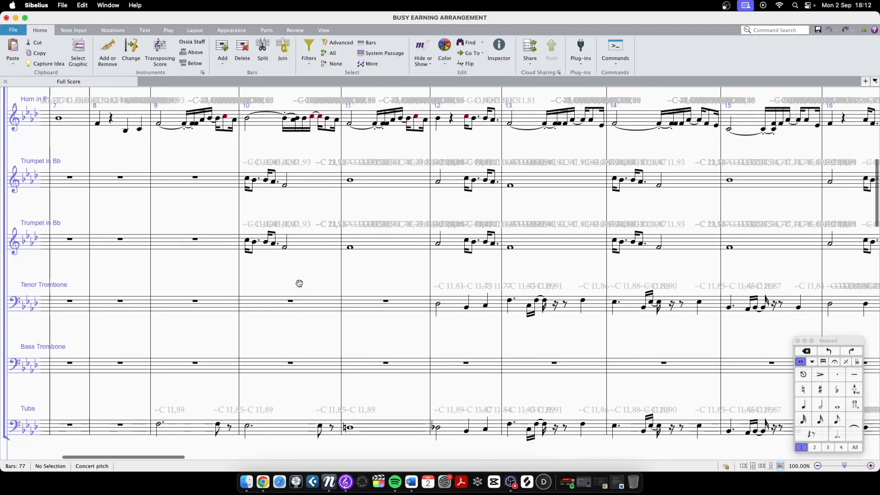
scroll(515, 275, "right", 8)
scroll(376, 224, "left", 9)
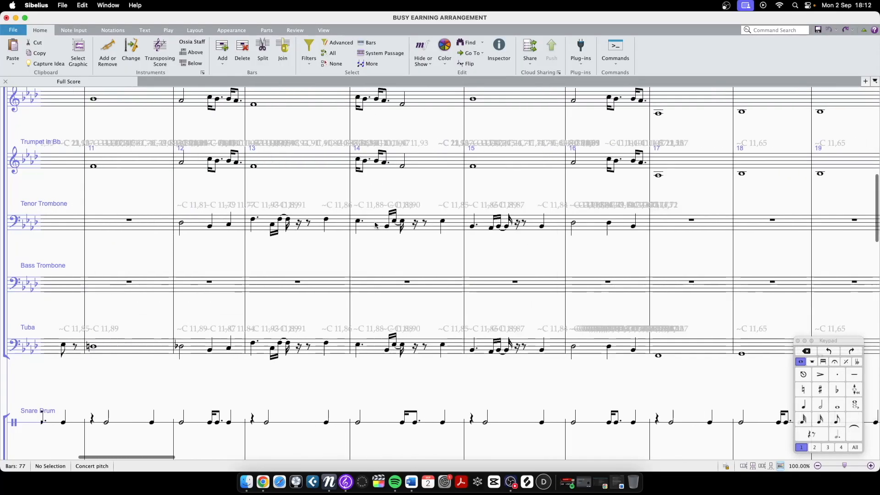
- Play the imported score from bar 1 while viewing the percussion, choir and string staves
key("Tab")
scroll(355, 231, "down", 15)
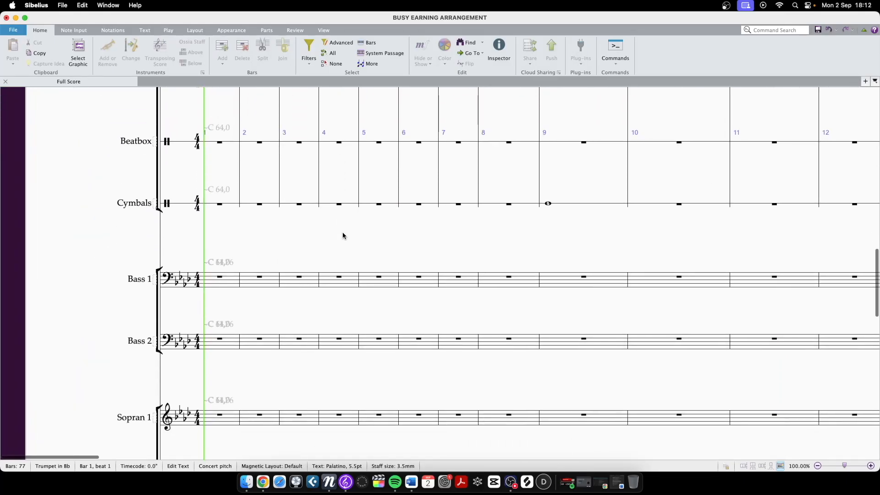
scroll(344, 235, "down", 15)
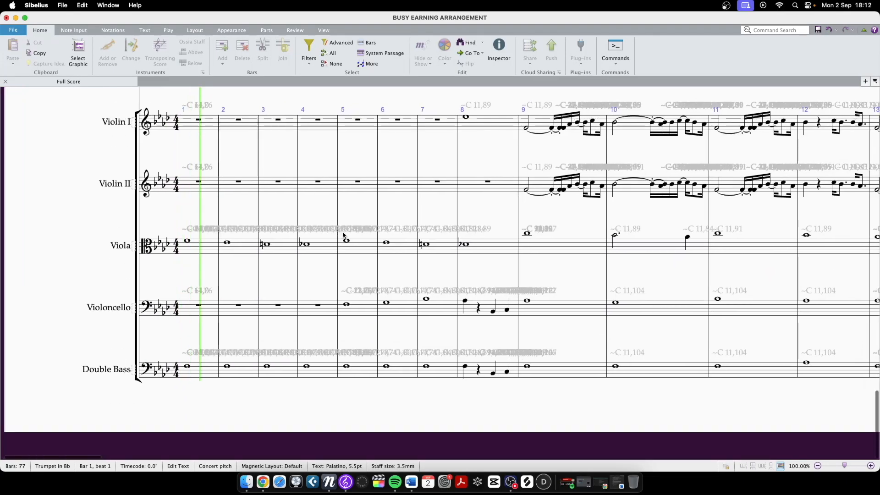
scroll(387, 182, "right", 5)
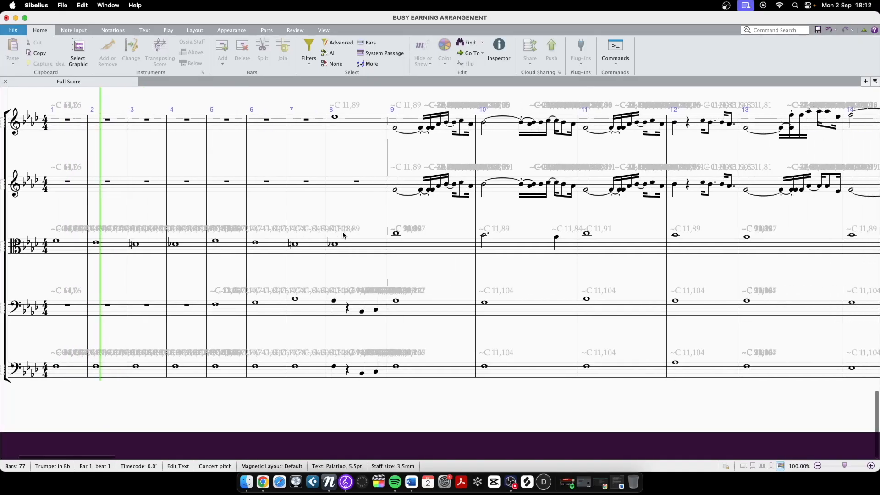
scroll(376, 187, "up", 2)
scroll(384, 187, "left", 3)
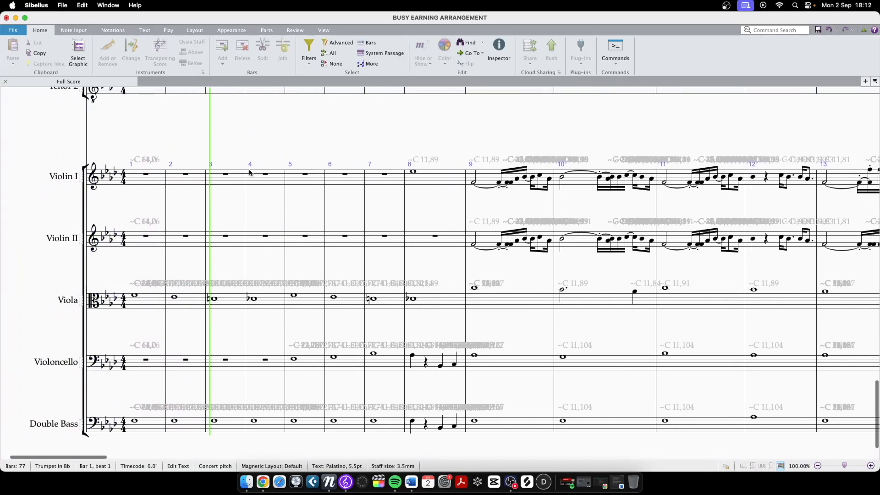
scroll(293, 162, "up", 15)
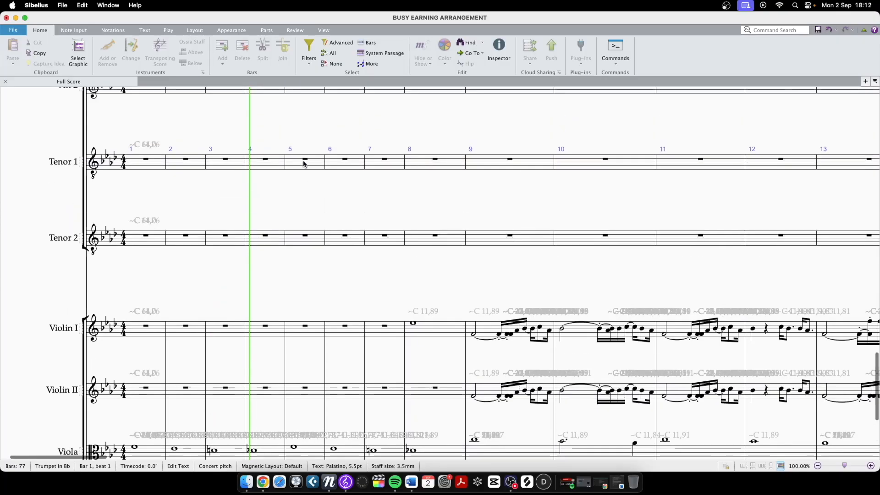
scroll(305, 166, "up", 6)
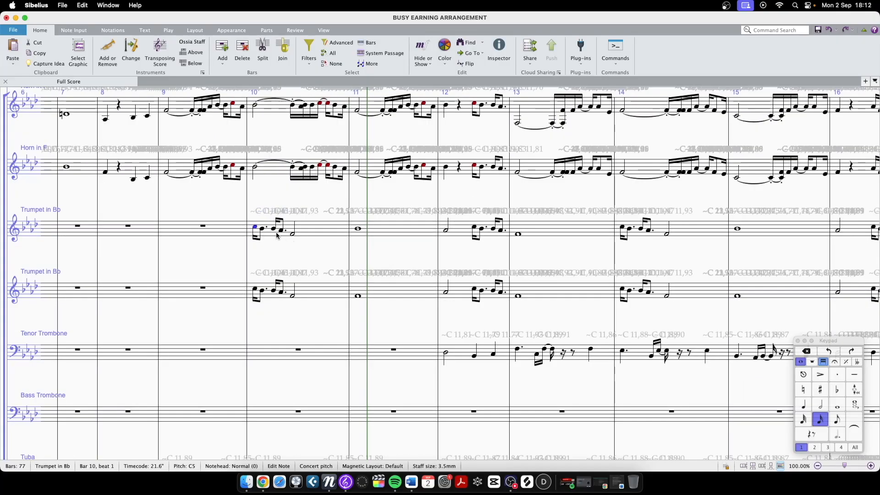
- Examine the woodwind and brass staves again, inspecting the short notes in bar 9 of both Horn in F parts
scroll(361, 280, "up", 8)
scroll(360, 280, "left", 8)
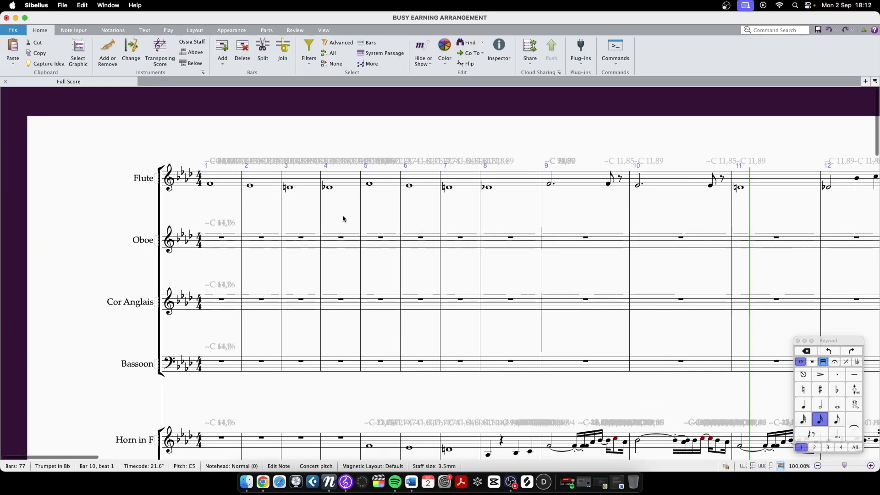
scroll(343, 217, "down", 3)
scroll(350, 280, "down", 3)
scroll(351, 279, "right", 5)
scroll(351, 289, "down", 6)
scroll(352, 289, "right", 1)
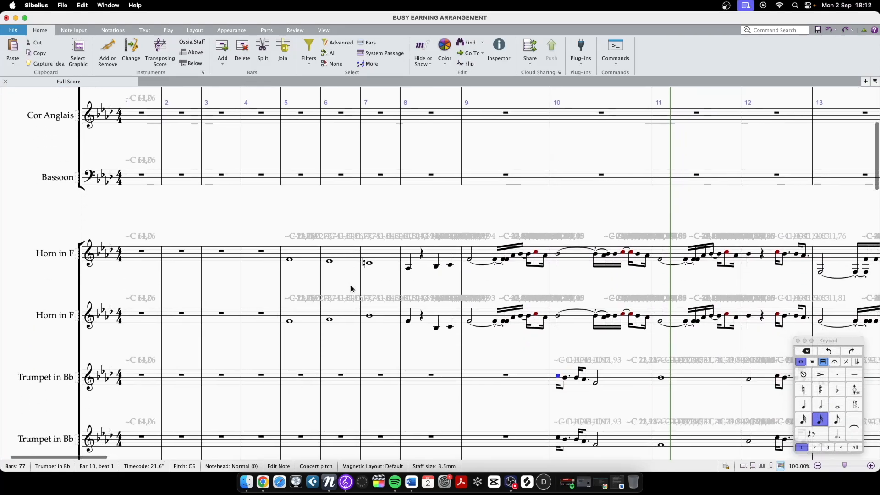
scroll(503, 279, "right", 5)
left_click(397, 251)
key("Delete")
left_click(397, 312)
key("Delete")
scroll(412, 375, "up", 1)
scroll(413, 375, "down", 5)
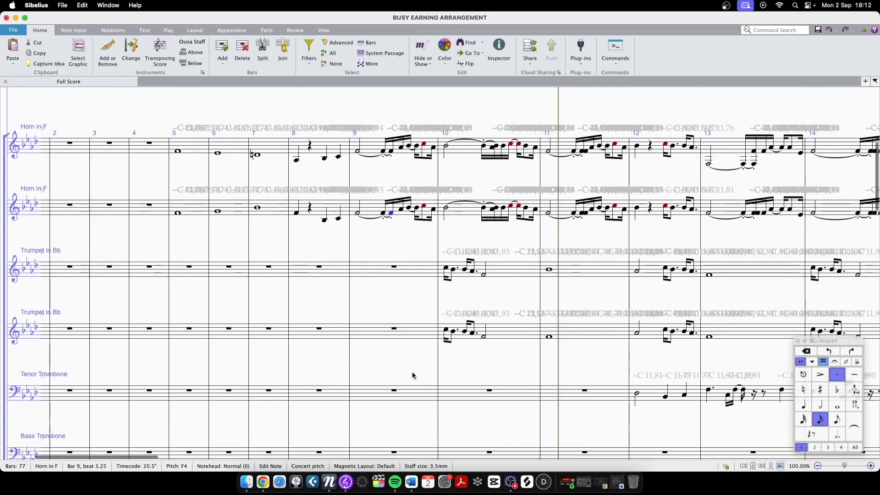
- Look through the remaining lower staves of the imported arrangement and quit Sibelius
scroll(412, 374, "down", 15)
scroll(405, 387, "down", 10)
key("super+q")
key("Return")
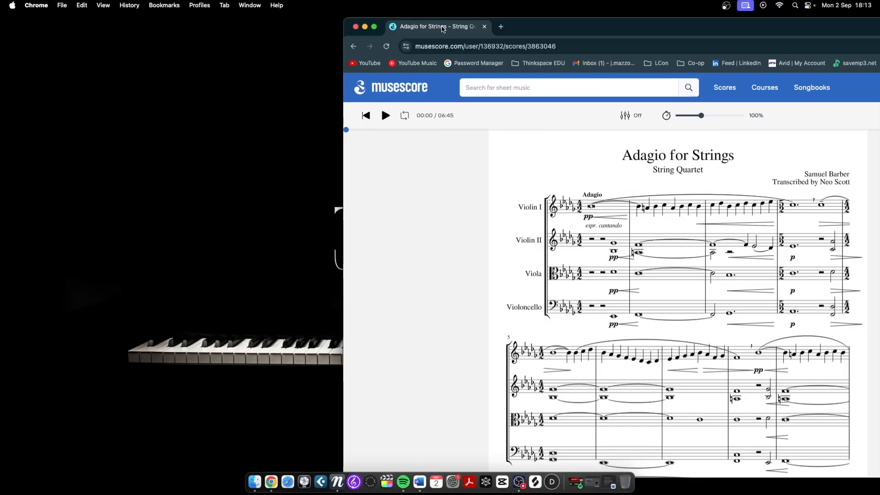
- In a maximised Chrome window, download MuseScore's Adagio for Strings - String Quartet as MusicXML to the Desktop and close the page
key("ctrl+alt+Return")
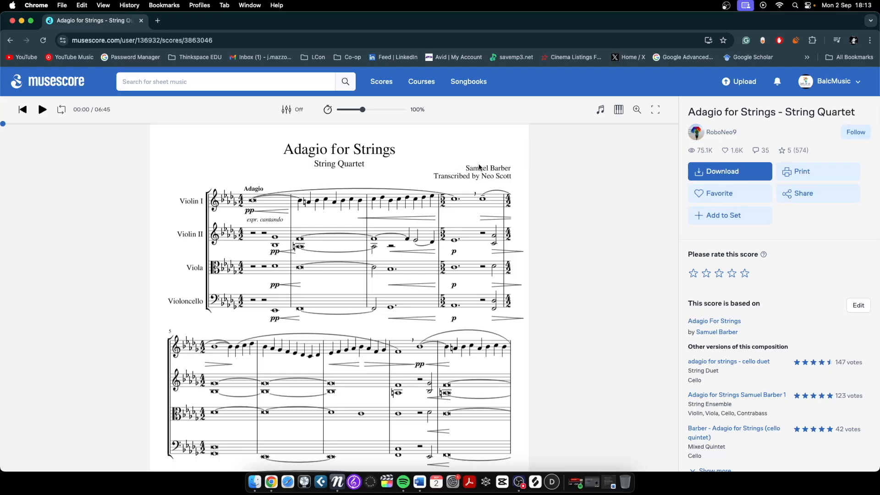
scroll(591, 176, "down", 2)
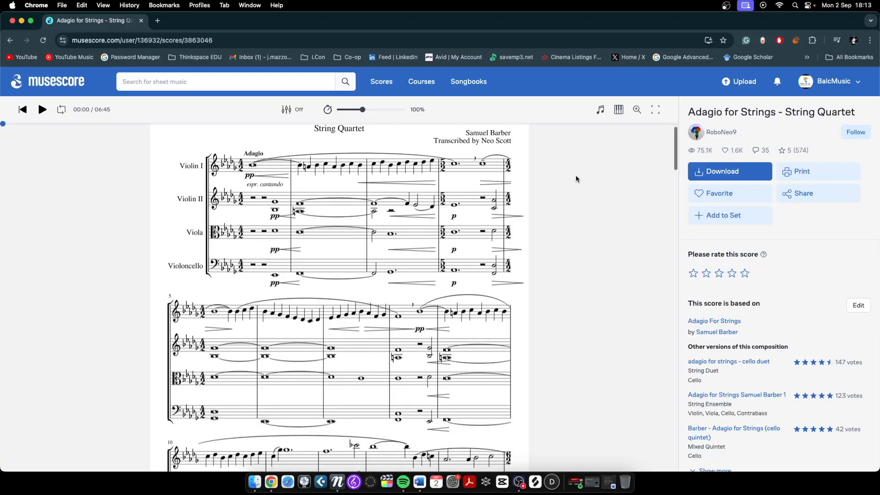
left_click(762, 175)
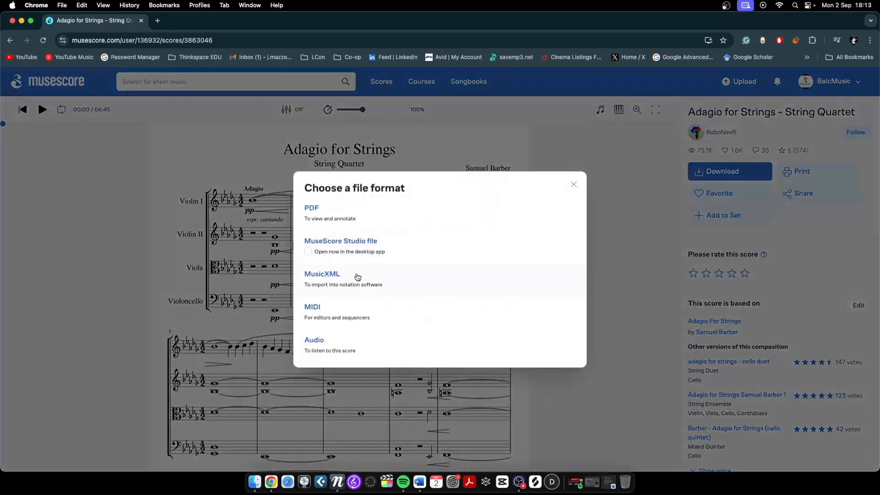
left_click(321, 274)
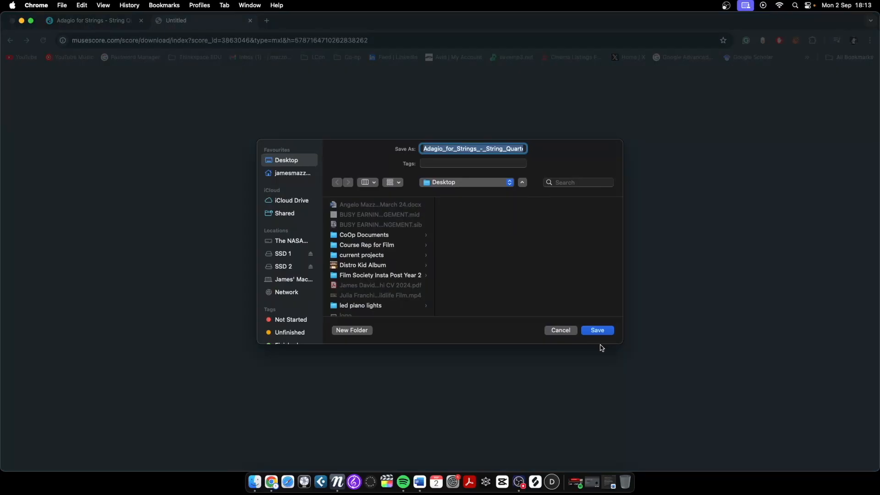
left_click(598, 334)
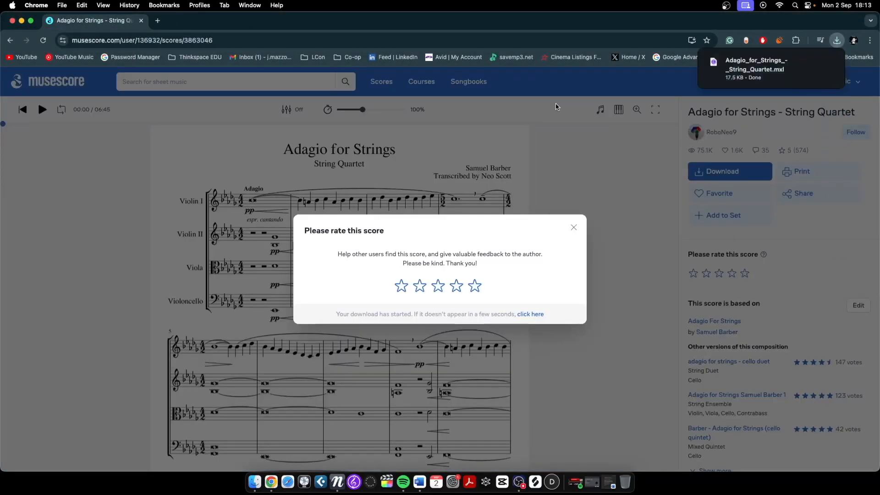
left_click(142, 21)
- Open the downloaded Adagio for Strings .mxl file in Sibelius as A4 portrait with the Podium house style, and maximise the score window
left_click_drag(846, 87, 455, 138)
double_click(456, 138)
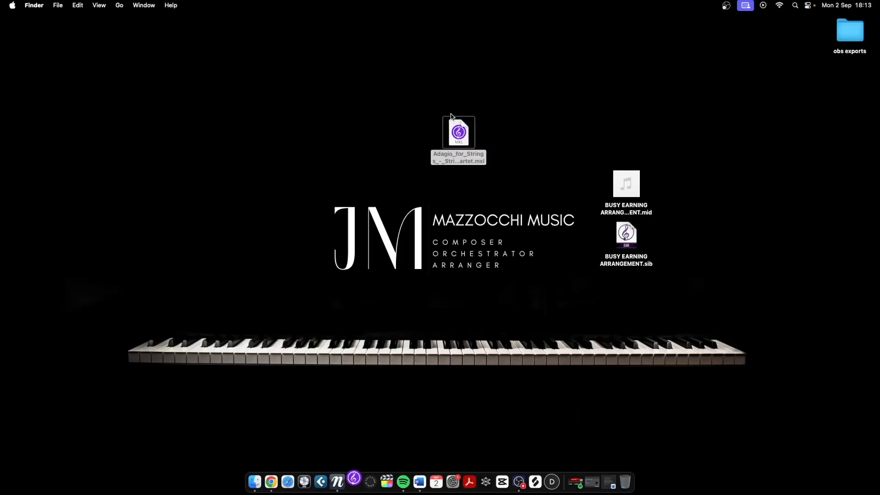
left_click_drag(231, 91, 612, 381)
left_click(592, 370)
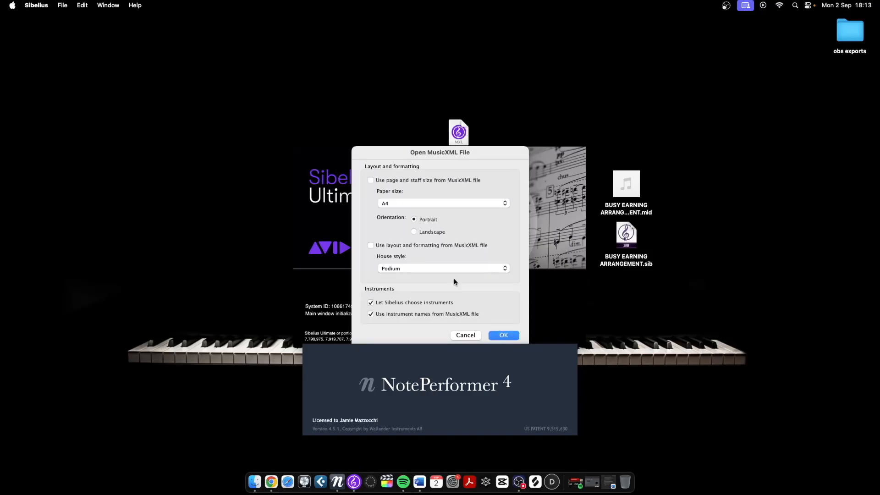
key("Return")
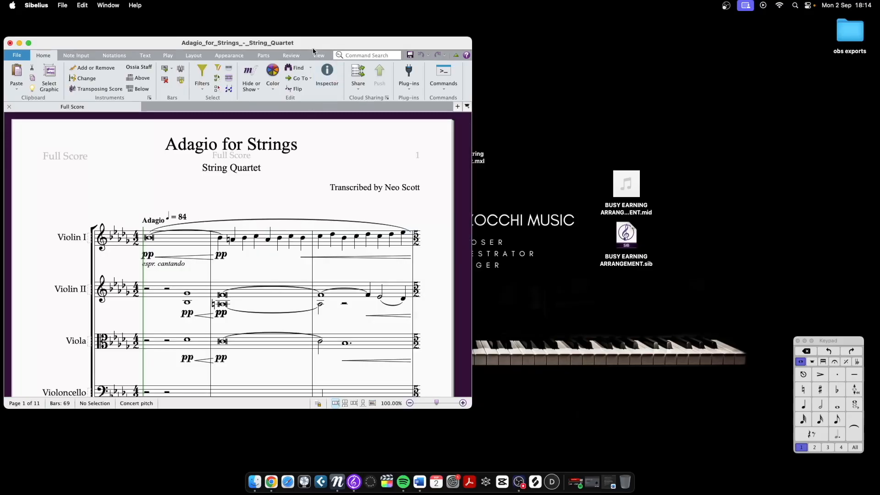
double_click(311, 48)
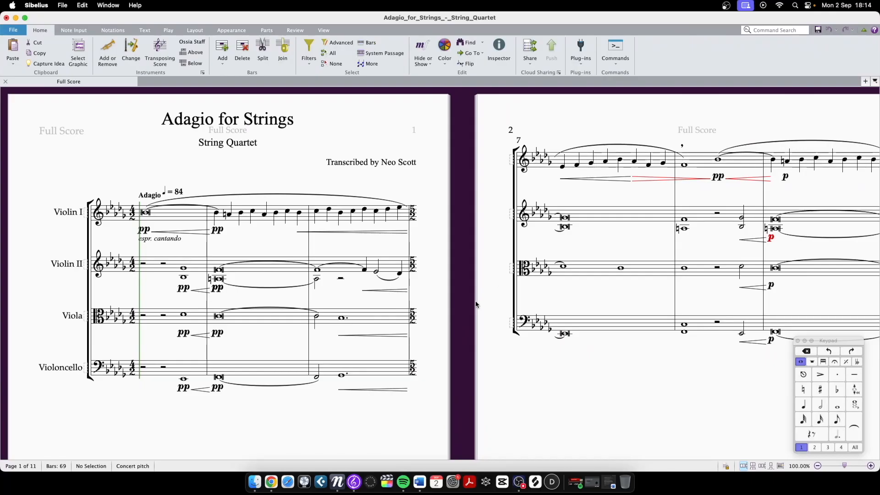
- Show the Adagio for Strings score as one continuous horizontal system and look over its opening bars
left_click(274, 478)
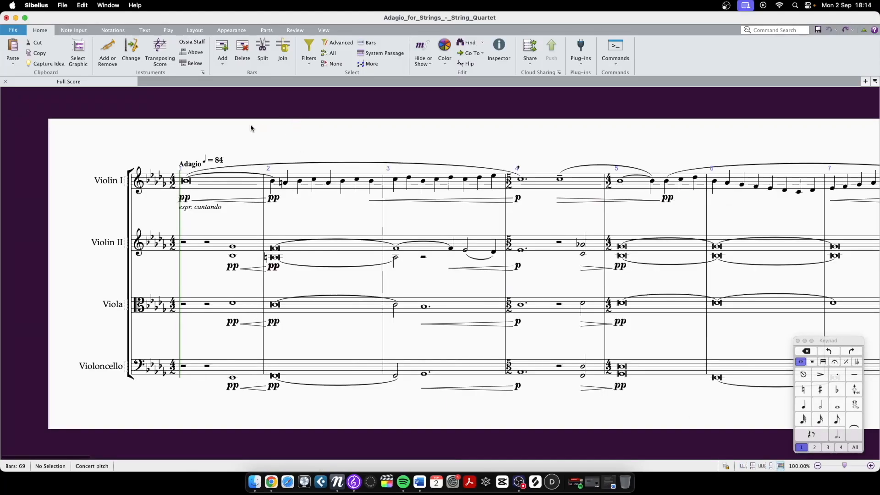
scroll(256, 128, "right", 3)
scroll(252, 129, "right", 1)
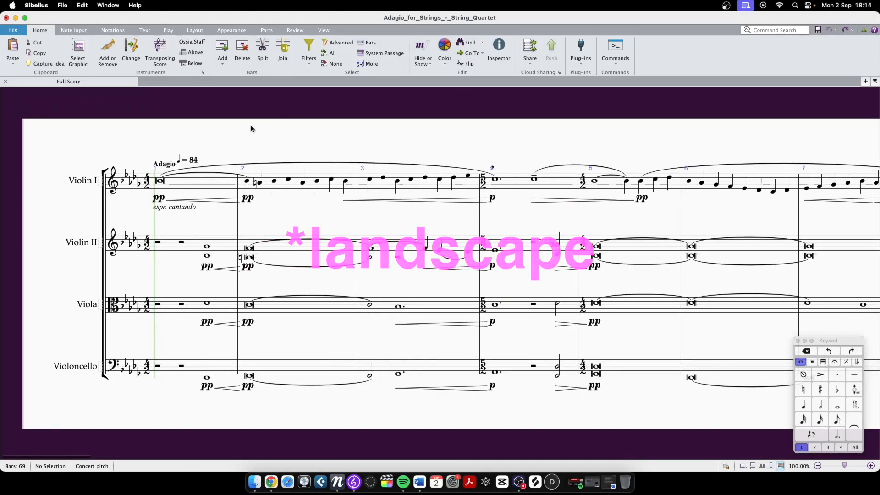
scroll(261, 128, "right", 3)
scroll(248, 121, "left", 3)
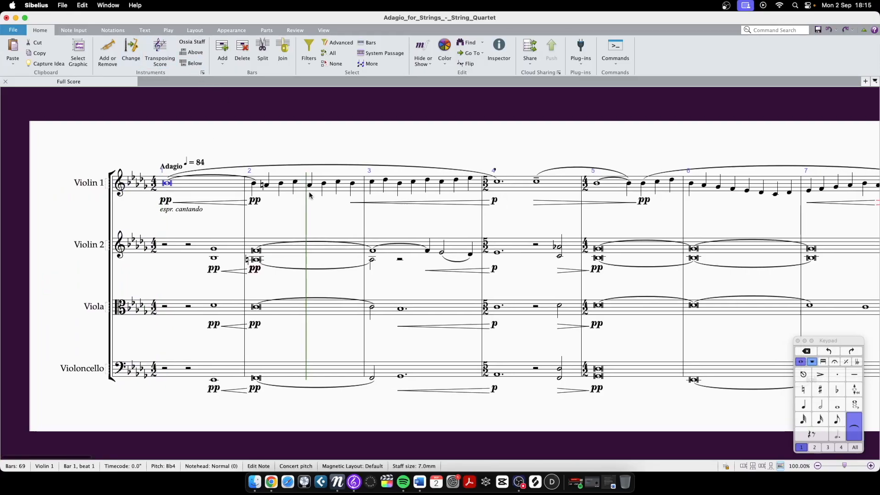
- Examine the Violin 1 crescendo hairpin starting in bar 2 and the imported dynamics and slurs up to about bar 18
left_click_drag(310, 215, 261, 208)
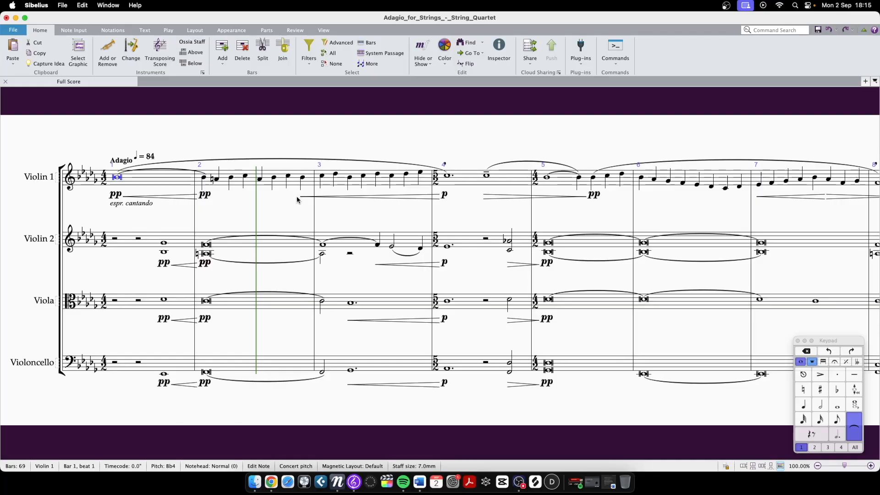
left_click(302, 197)
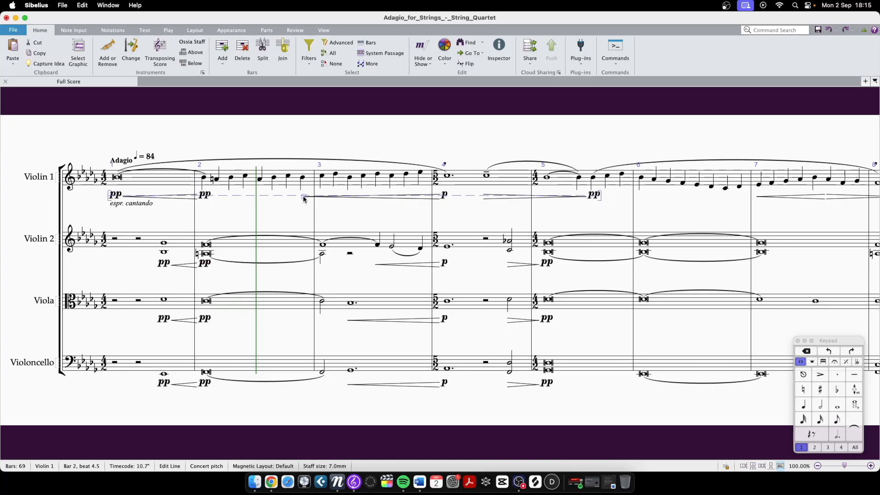
left_click(296, 211)
scroll(471, 206, "right", 2)
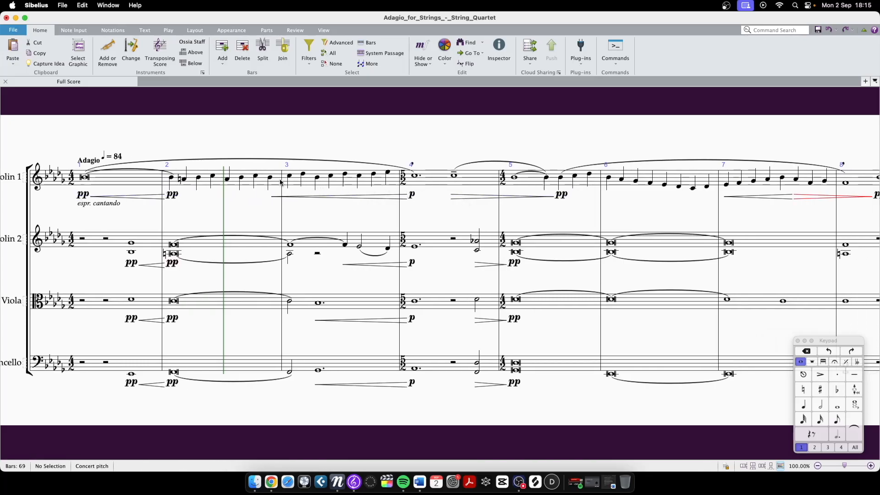
scroll(367, 195, "right", 20)
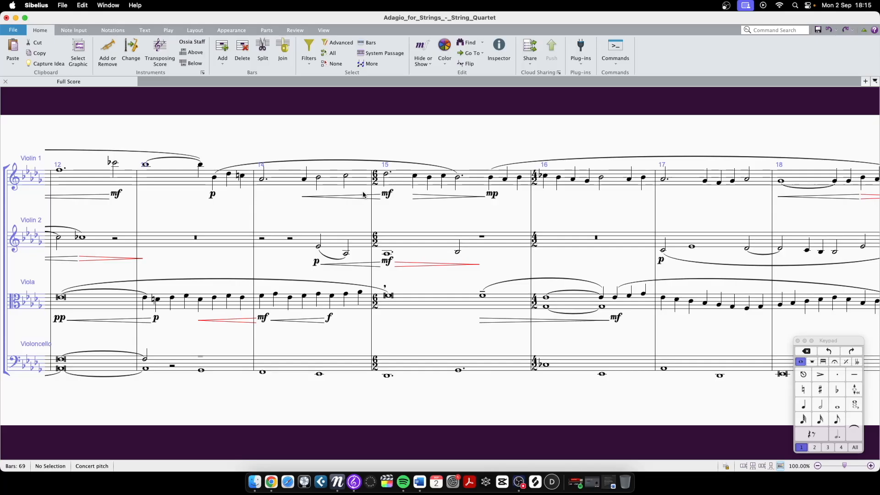
- Move the quarter note = 84 metronome mark at bar 1 above the Adagio tempo text
scroll(364, 195, "left", 20)
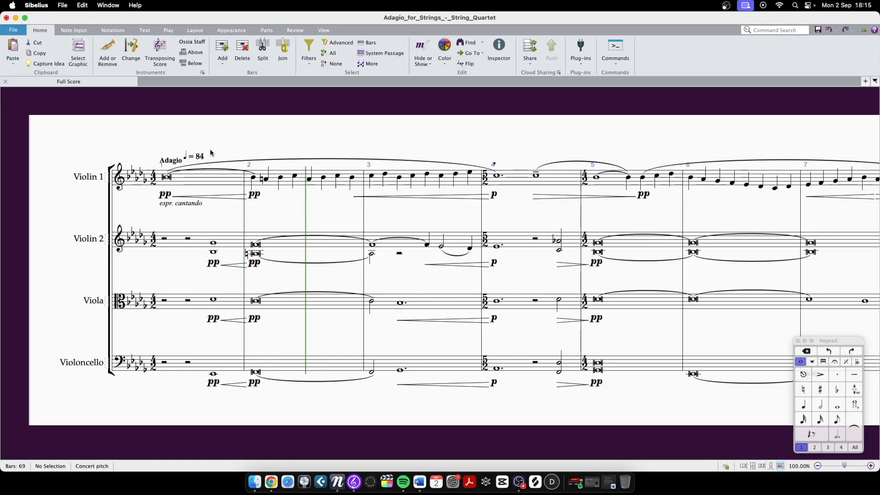
mouse_move(198, 156)
left_mouse_down()
mouse_move(190, 160)
mouse_move(202, 156)
left_mouse_up()
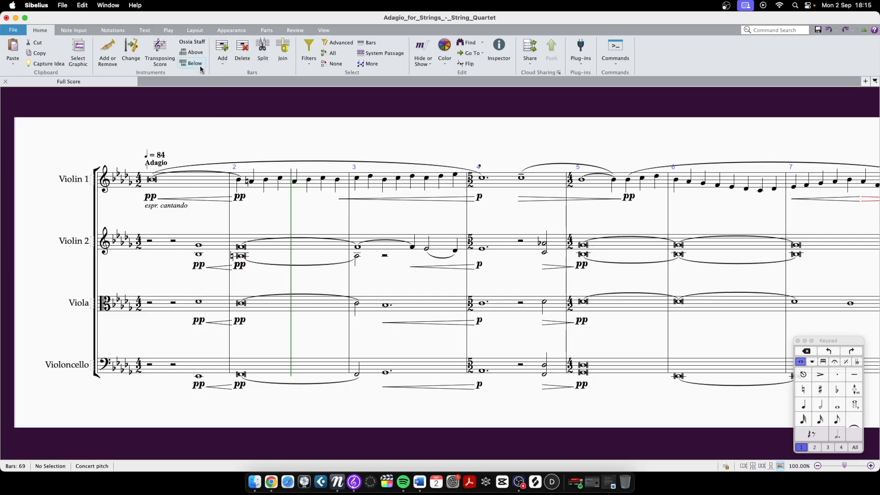